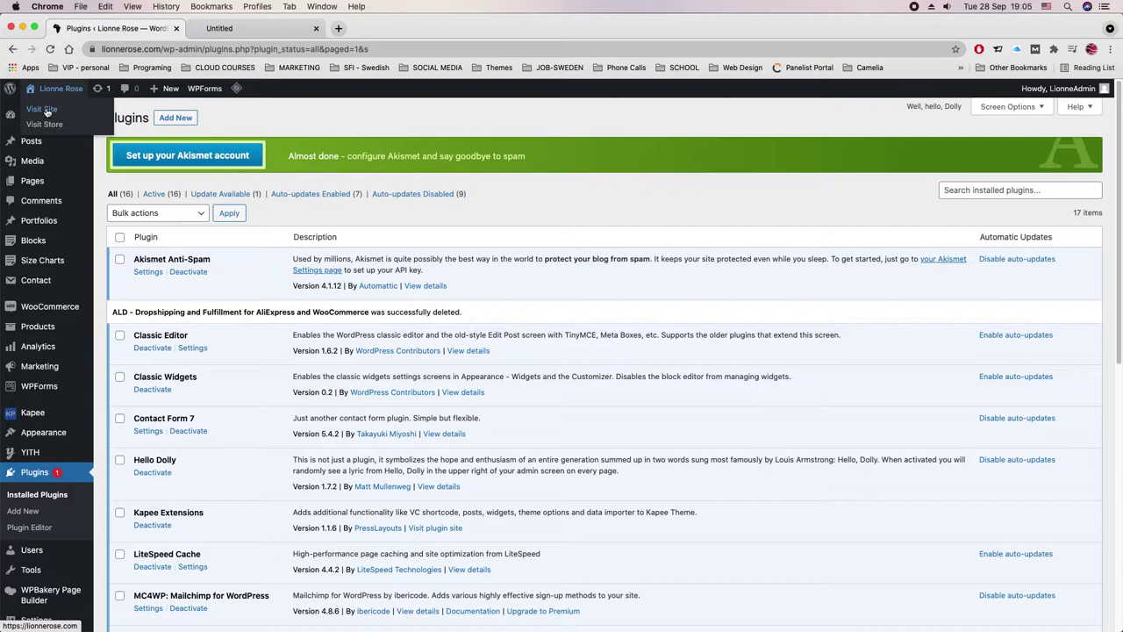
Open the live store site in the second tab and look through its homepage from the banner to the footer
left_click(223, 30)
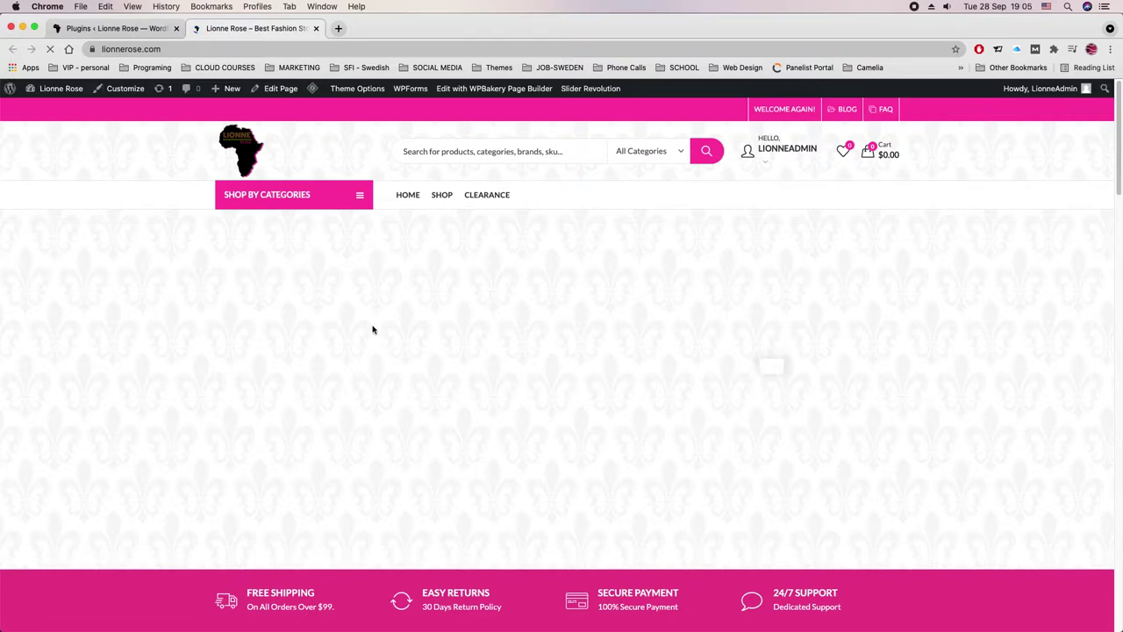
scroll(492, 340, "down", 3)
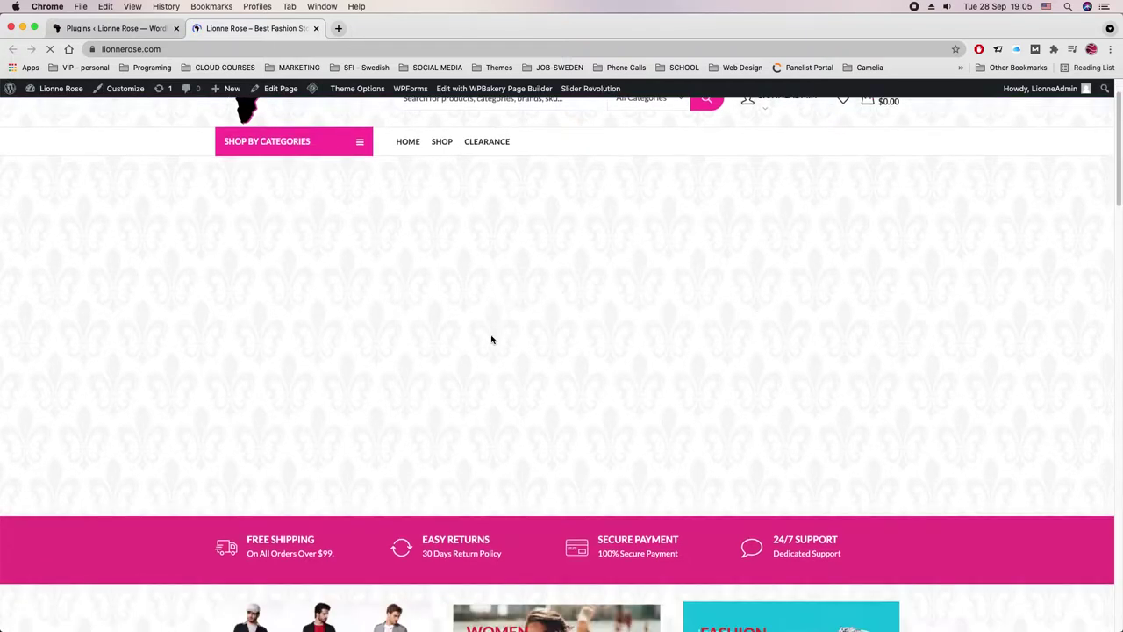
scroll(491, 339, "up", 2)
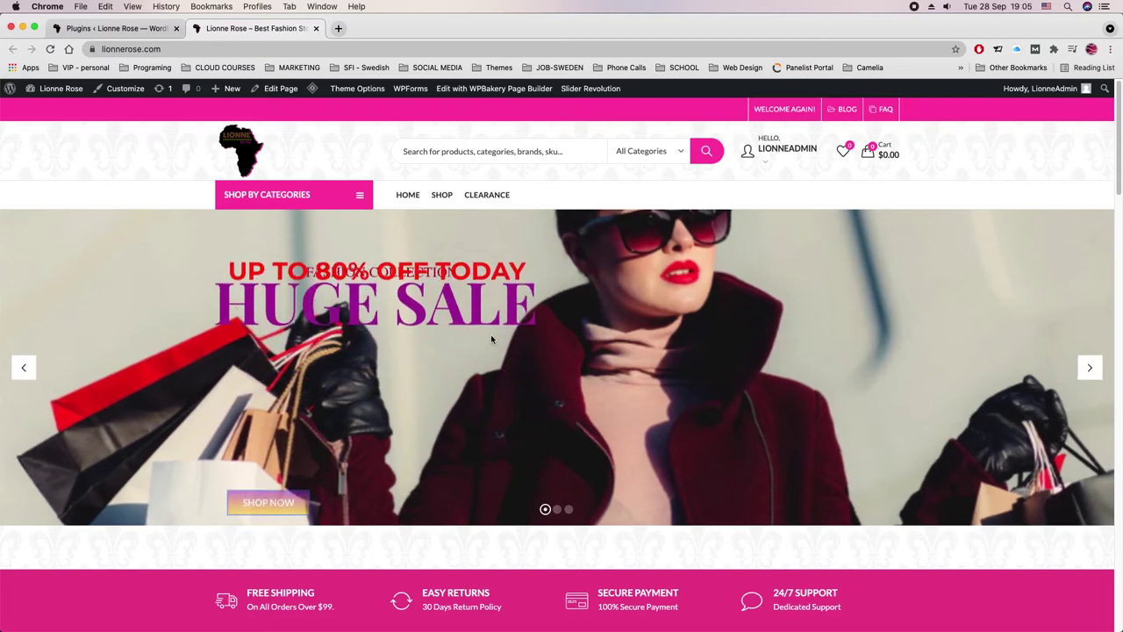
scroll(593, 355, "down", 10)
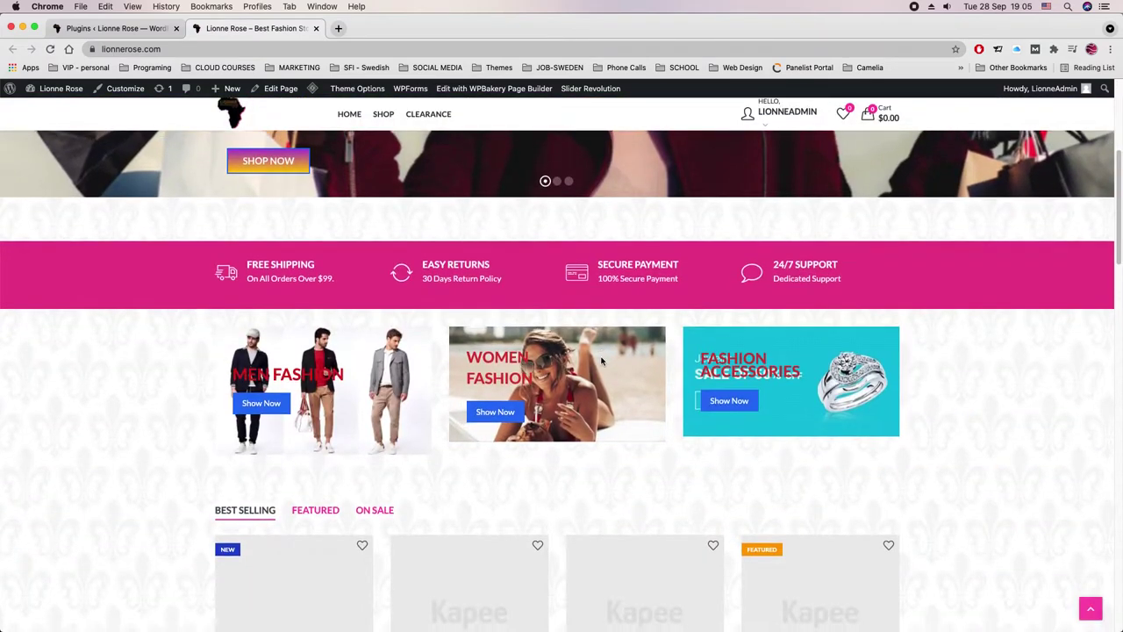
scroll(602, 361, "down", 8)
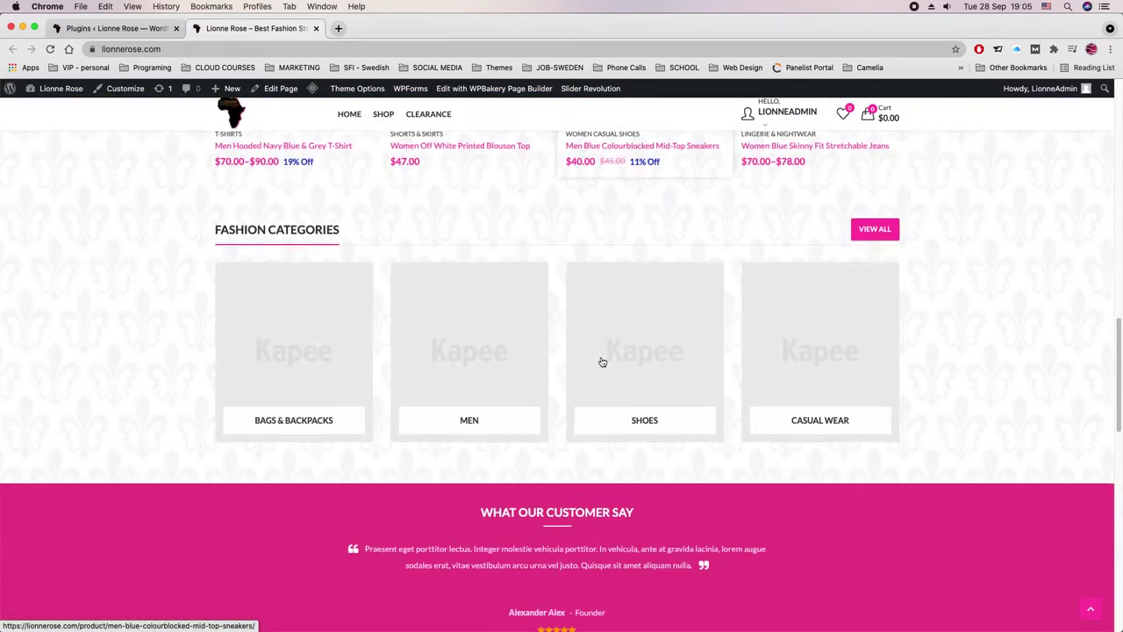
scroll(602, 361, "down", 8)
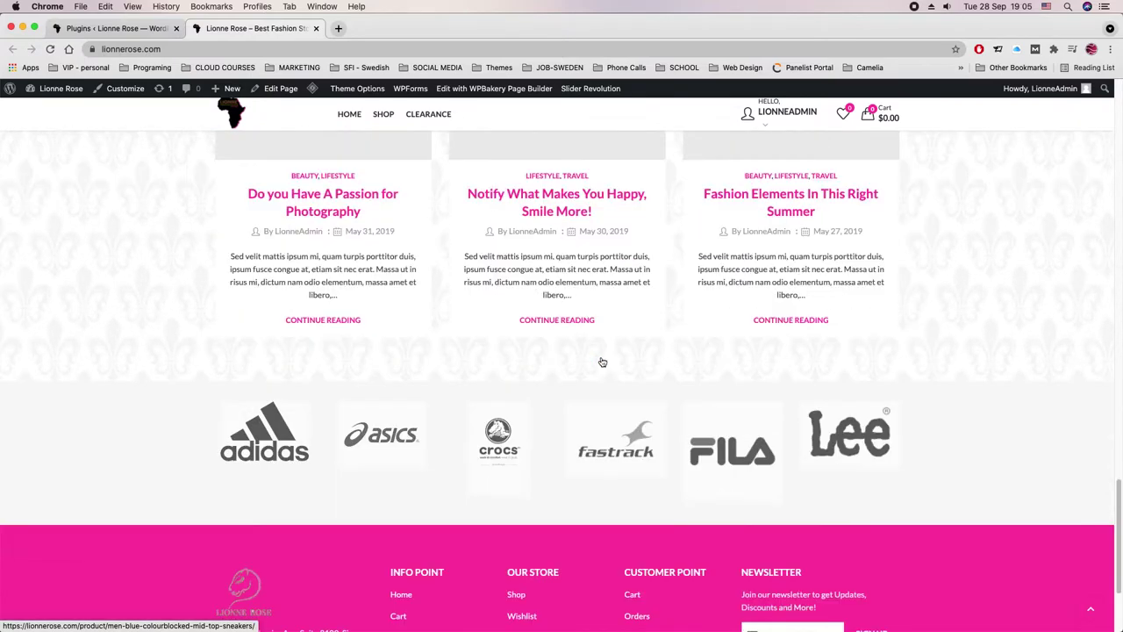
scroll(602, 360, "up", 15)
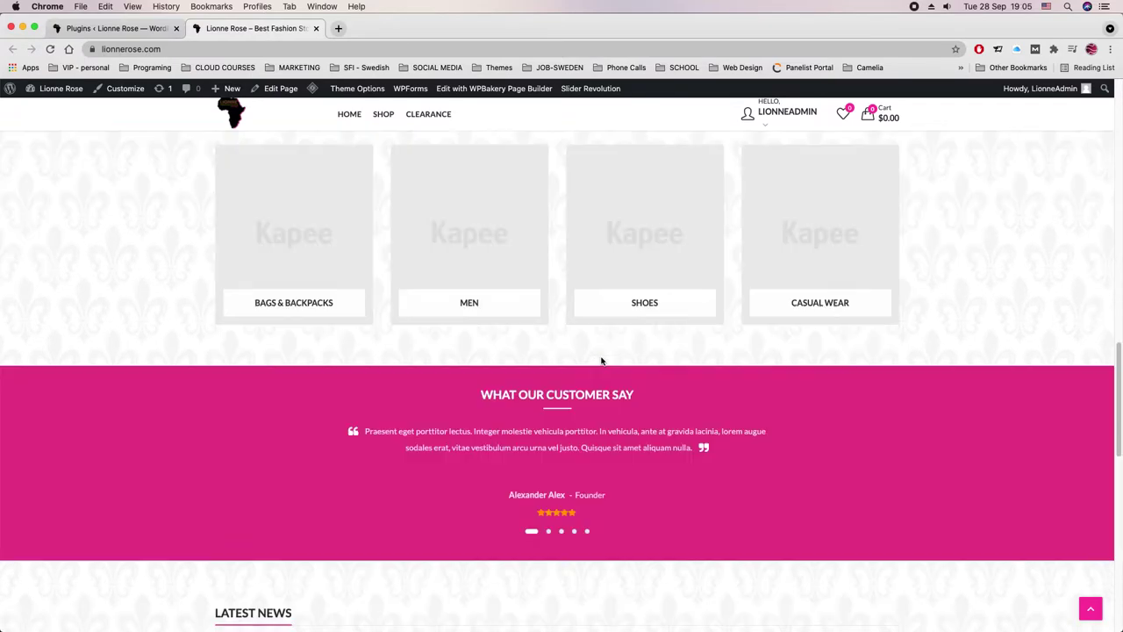
scroll(602, 360, "up", 4)
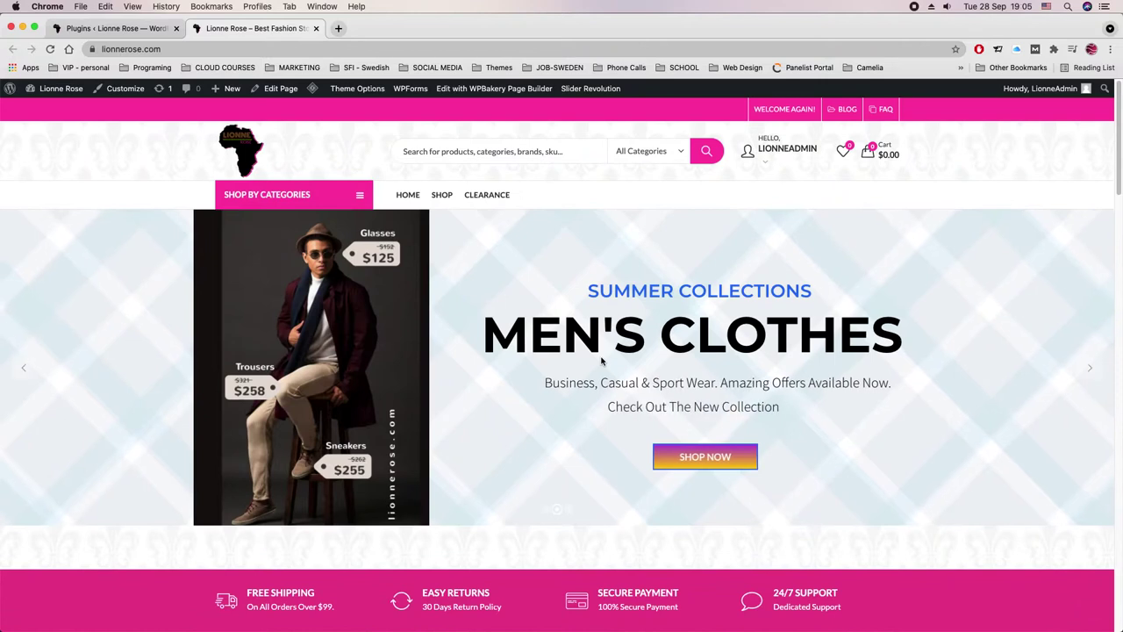
Return to the WordPress plugins page and purge all LiteSpeed caches
left_click(119, 27)
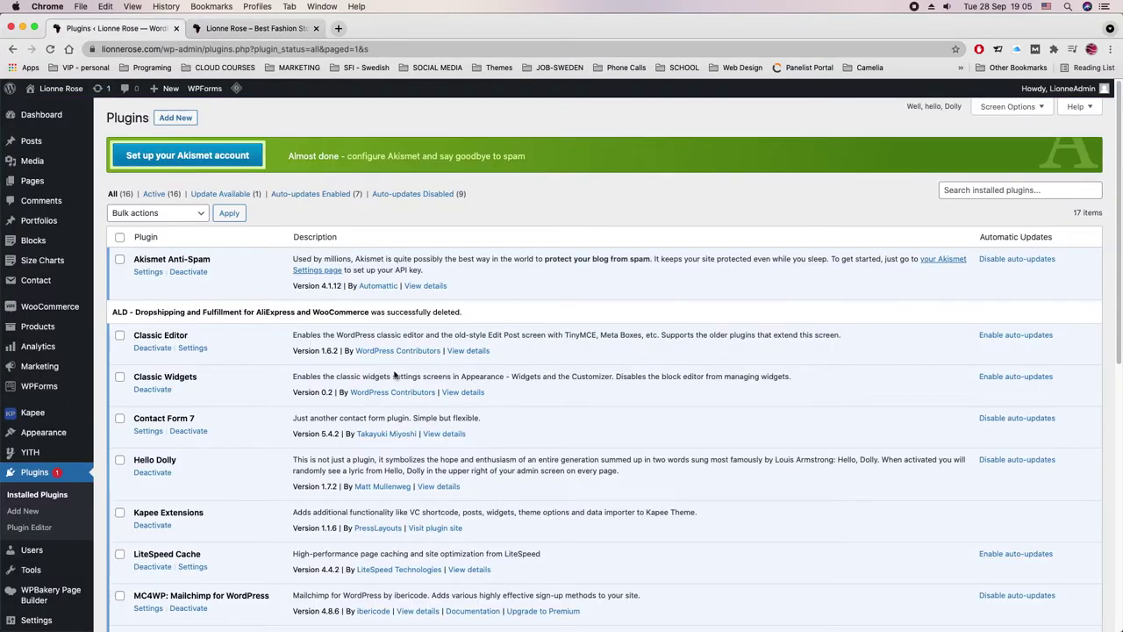
mouse_move(215, 90)
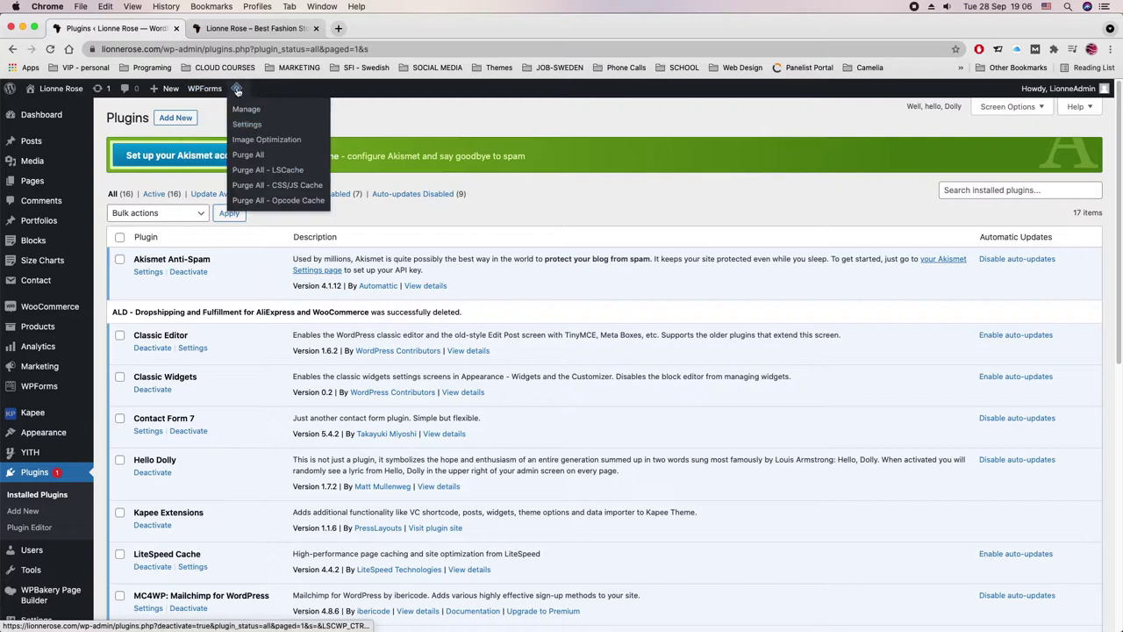
left_click(246, 159)
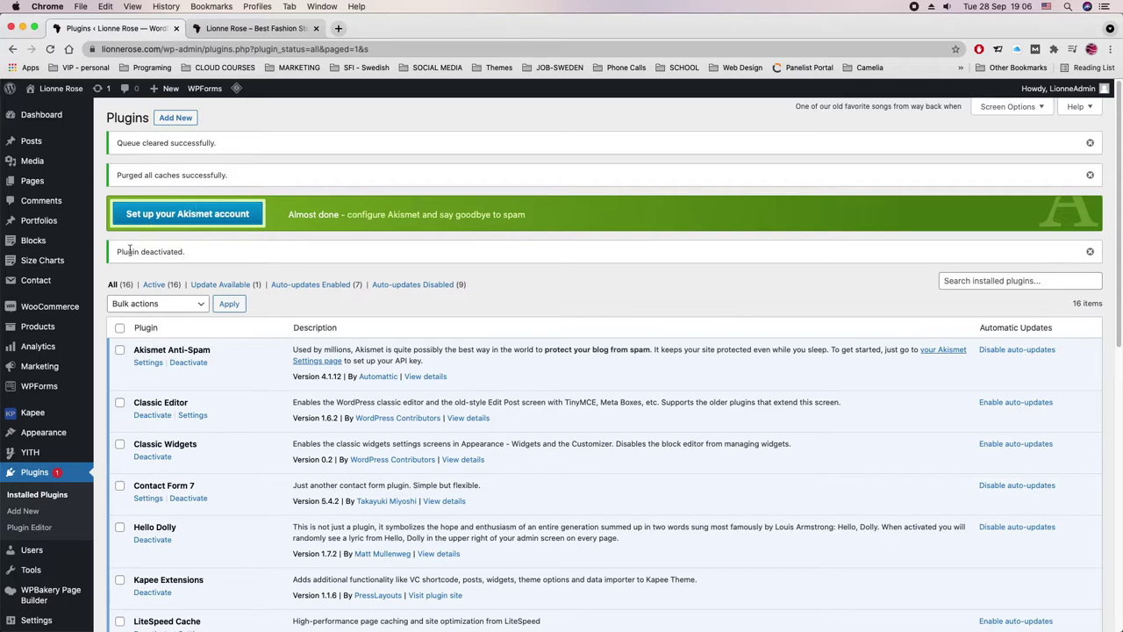
Start adding a new plugin and search the plugin directory for "Dropshiping"
left_click(168, 123)
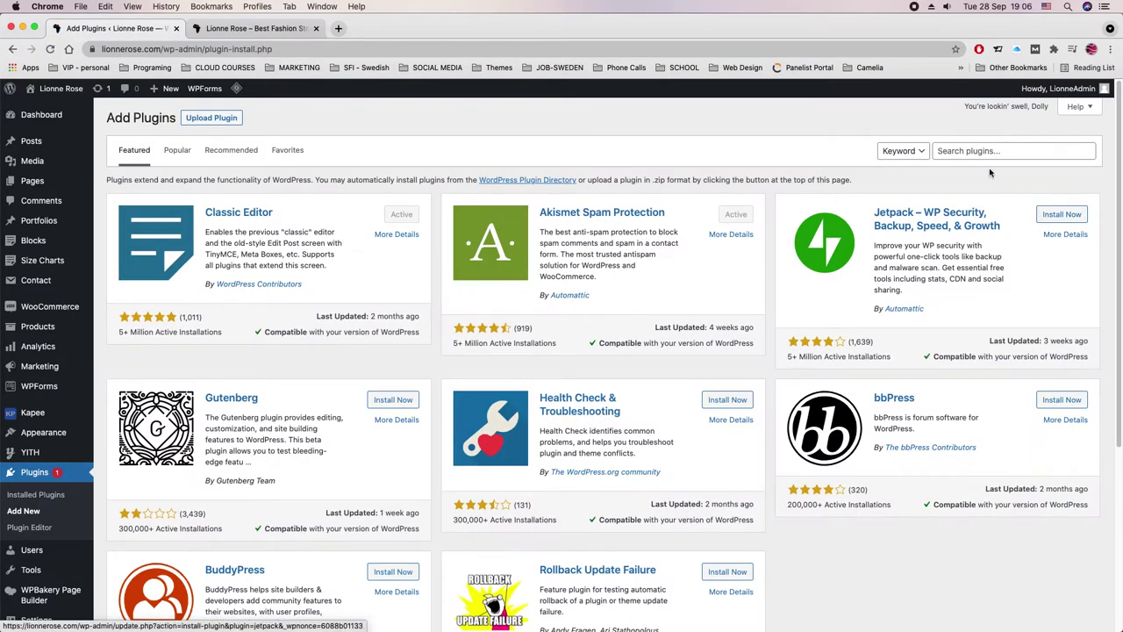
left_click(969, 151)
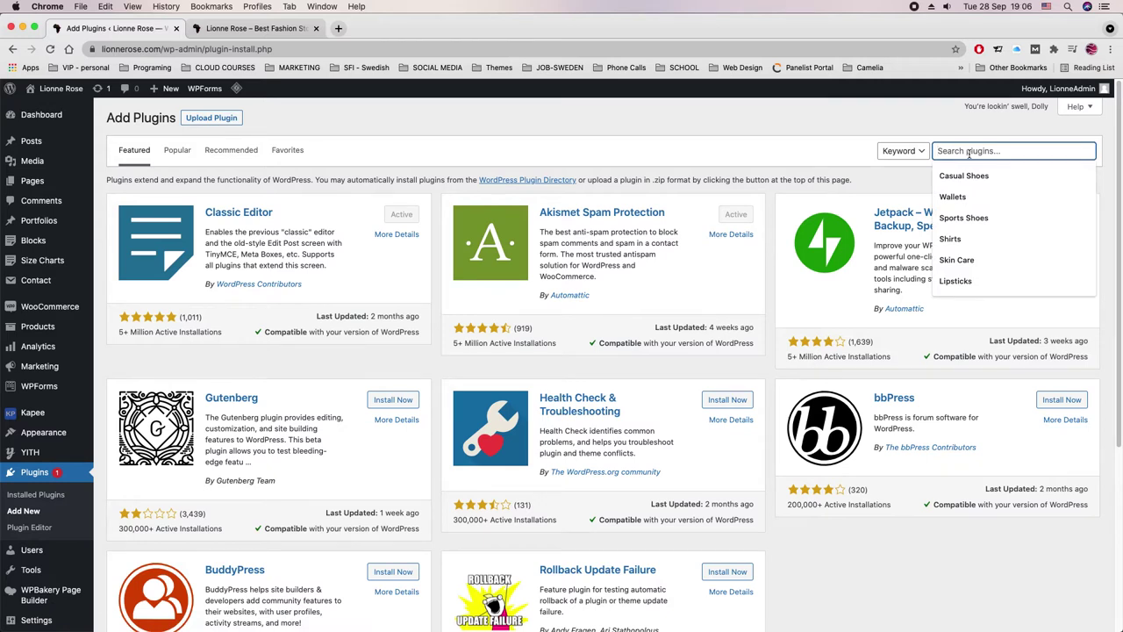
type("Droshiping")
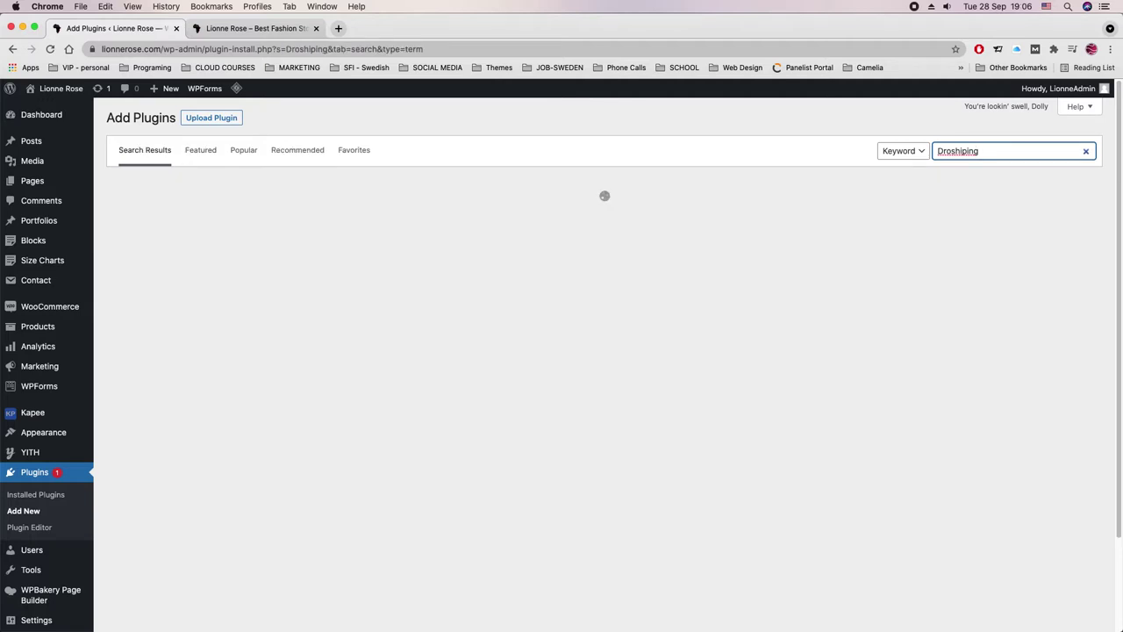
left_click(957, 152)
key("BackSpace")
type("p")
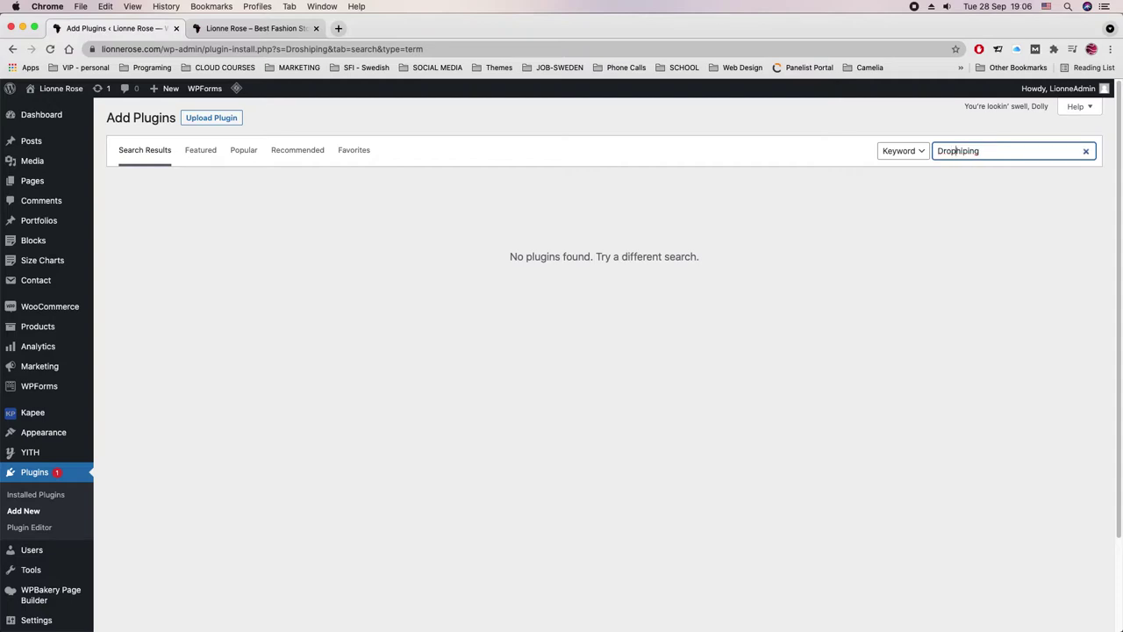
type("s")
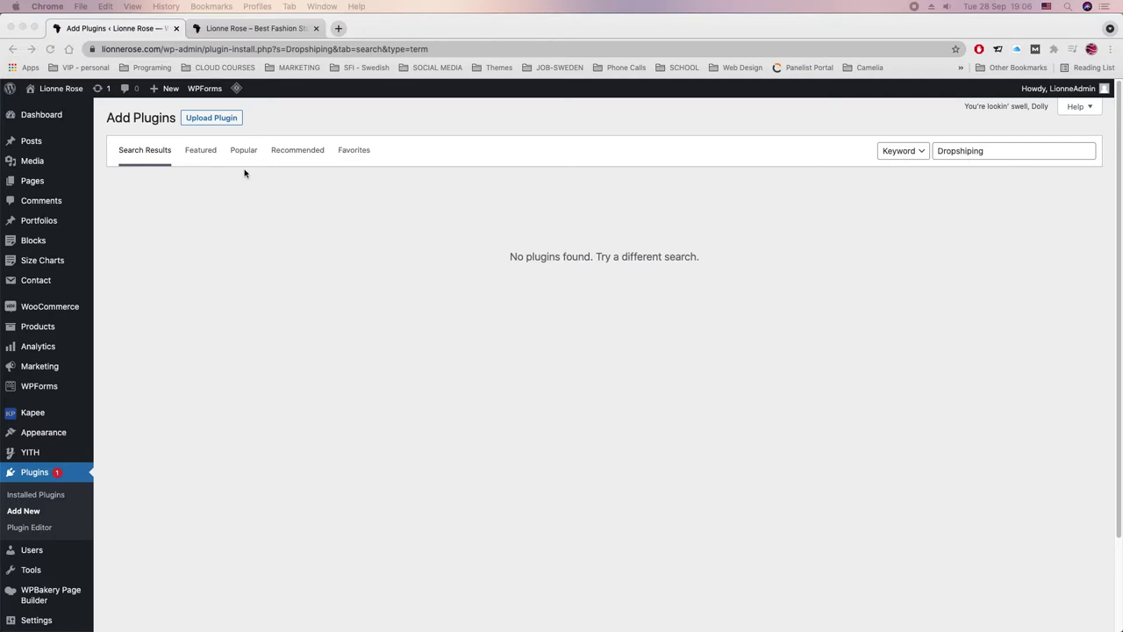
Shorten the plugin search term to "Dropship" and run the search
left_click(960, 153)
left_click(990, 151)
key("BackSpace")
key("BackSpace")
key("BackSpace")
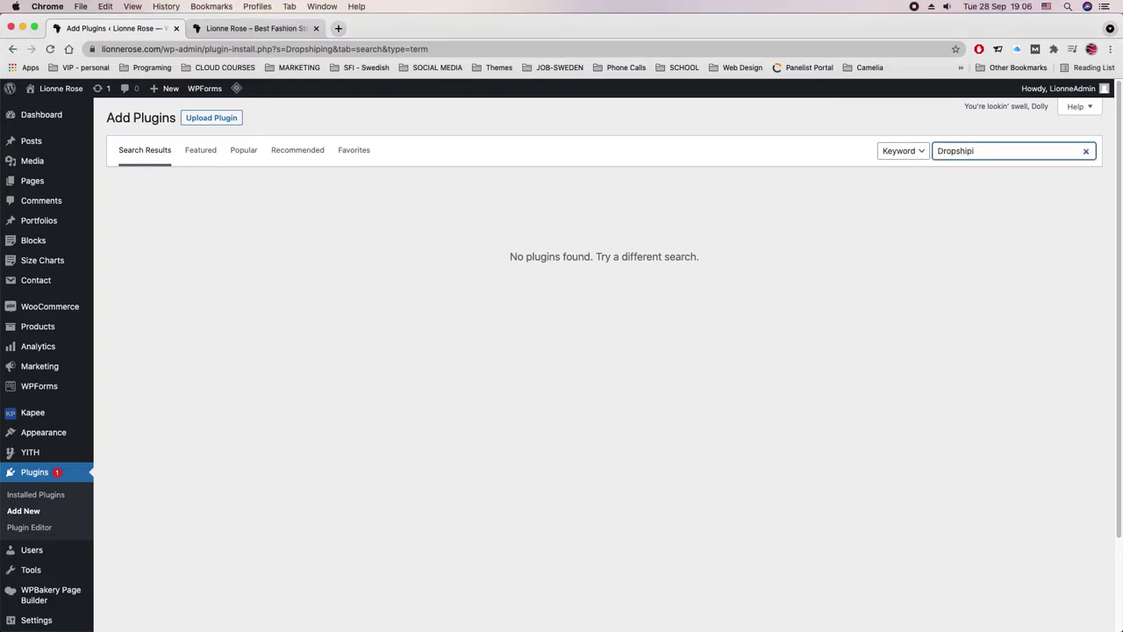
key("Return")
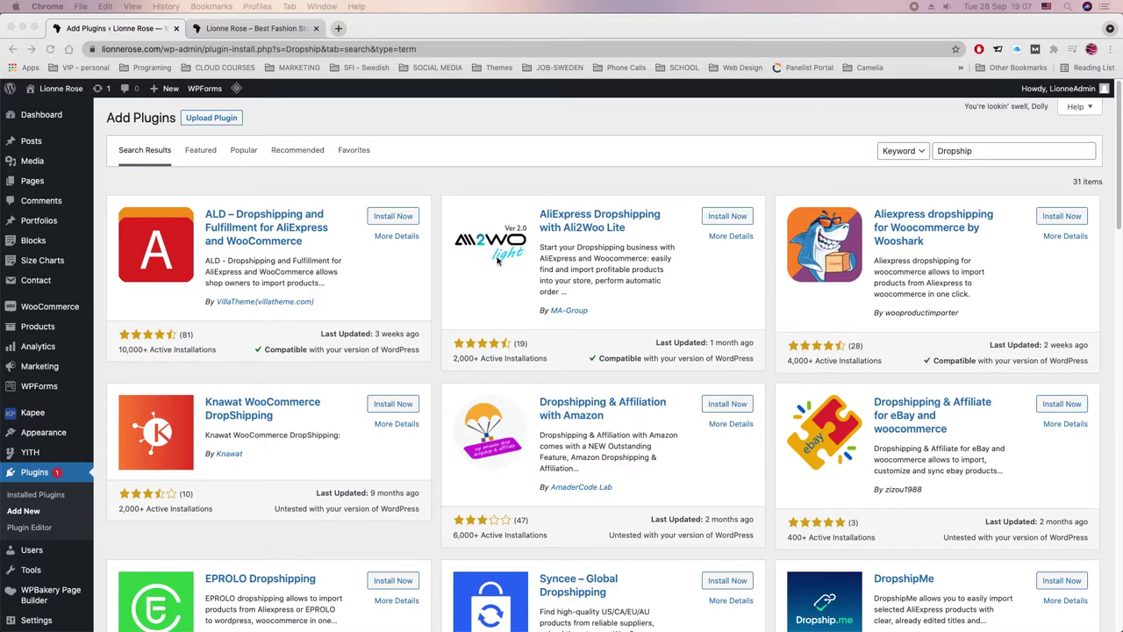
Install and activate the plugin "ALD – Dropshipping and Fulfillment for AliExpress and WooCommerce"
left_click(379, 219)
left_click(379, 219)
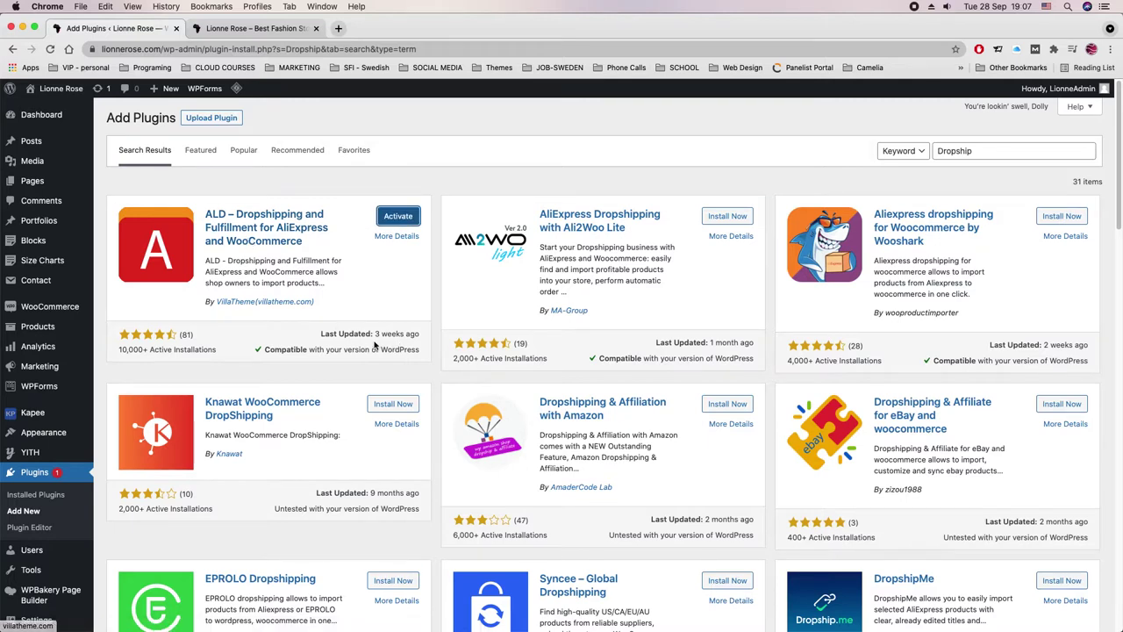
left_click_drag(422, 336, 377, 328)
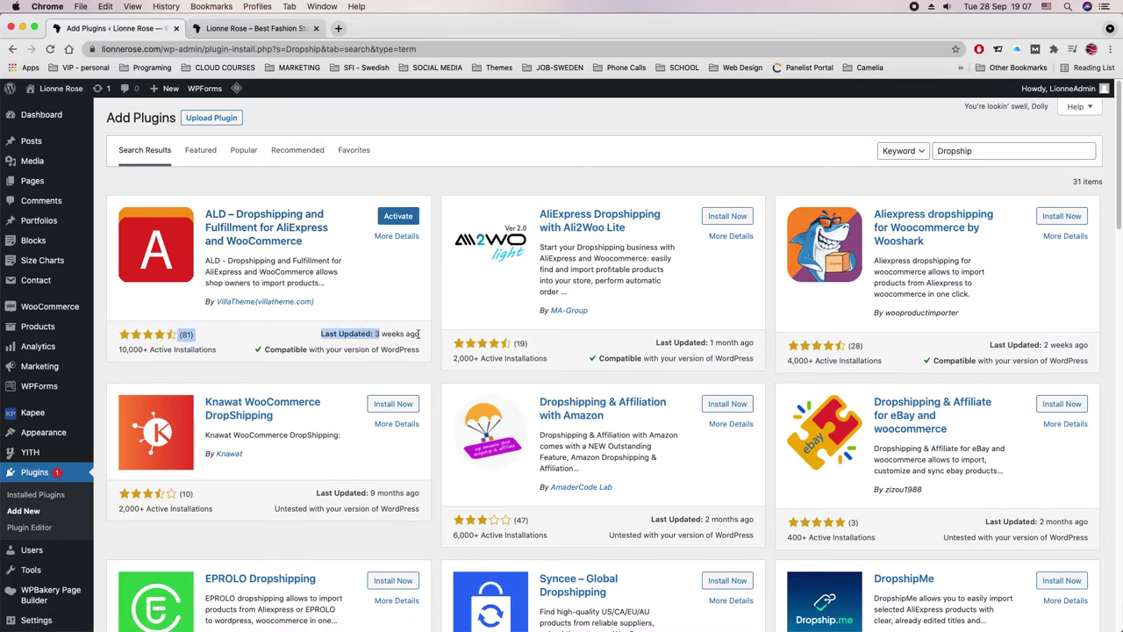
left_click(393, 221)
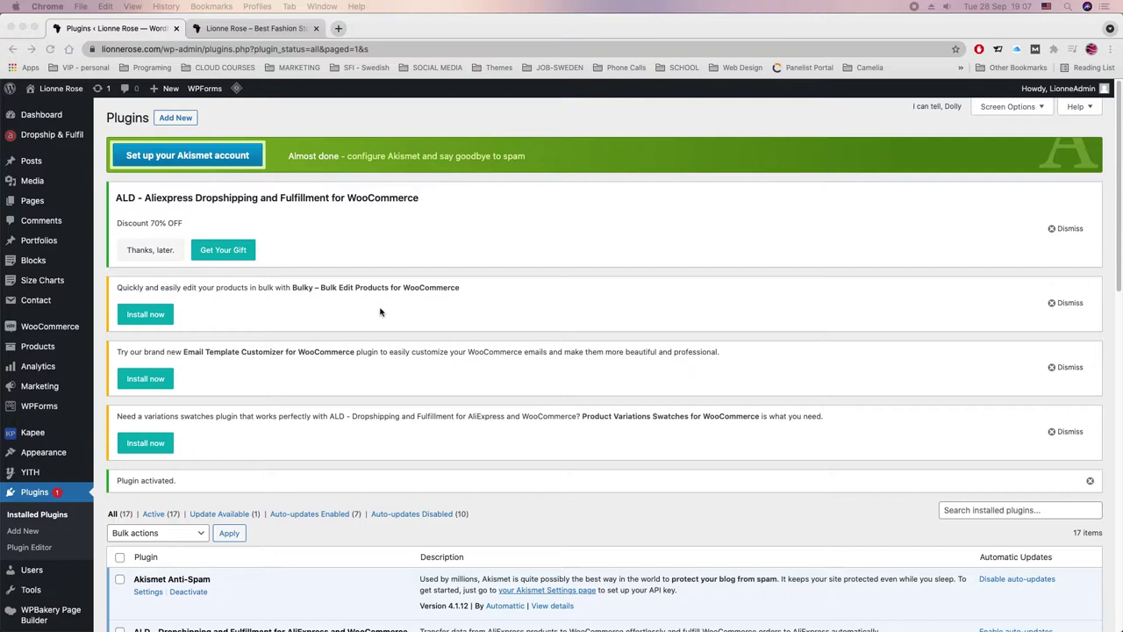
Install the suggested Bulky bulk-edit, Email Template Customizer and Product Variations Swatches plugins for WooCommerce
left_click(146, 315)
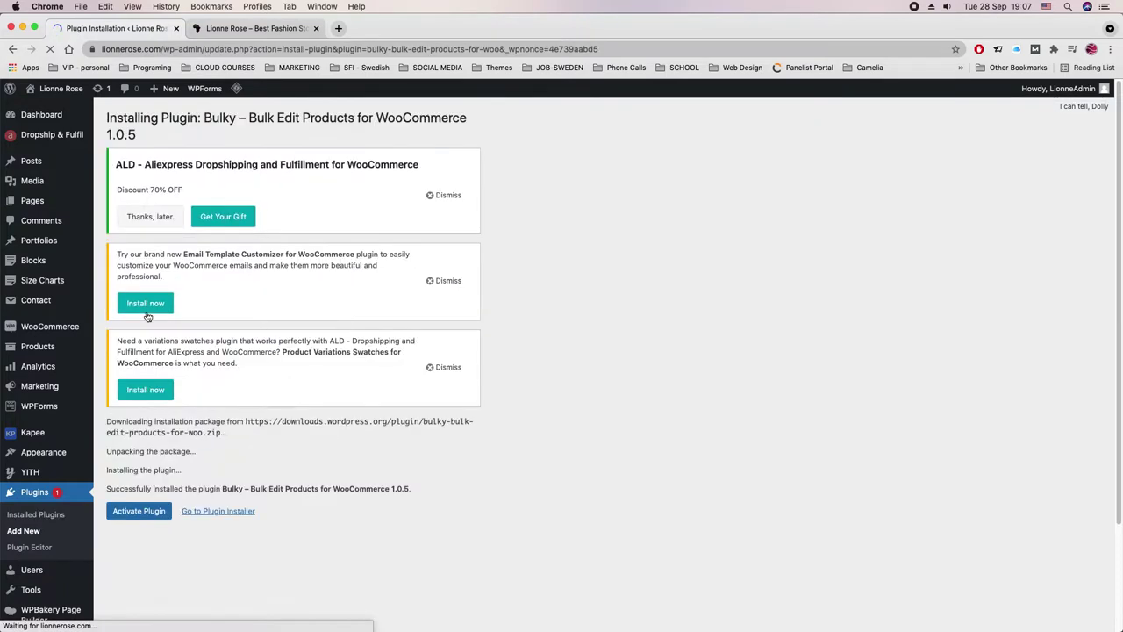
left_click(150, 304)
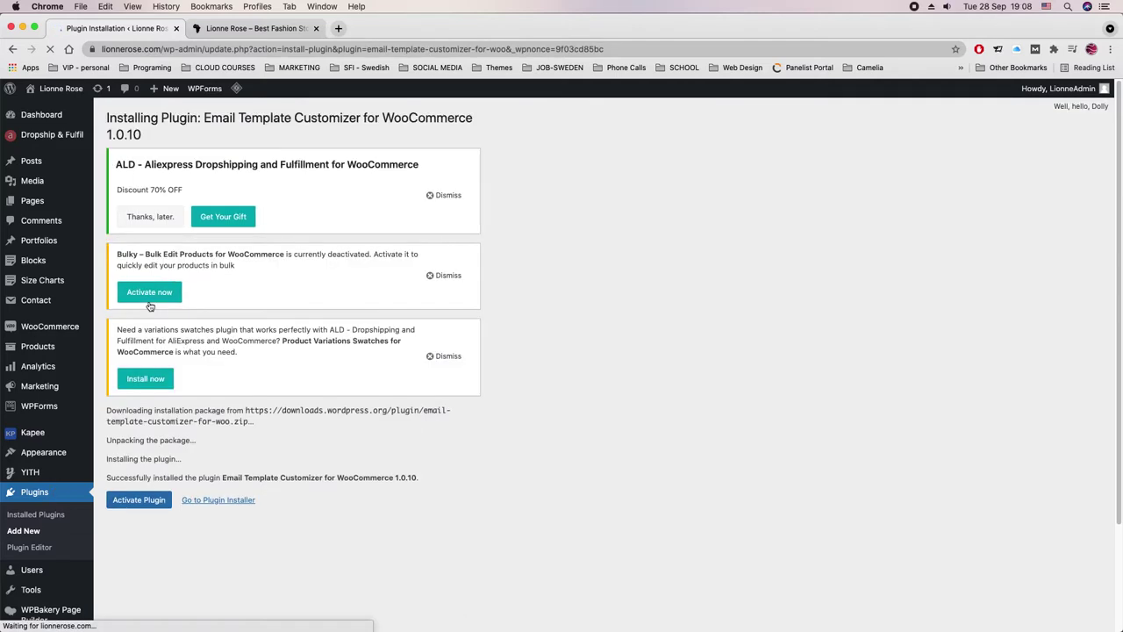
left_click(150, 381)
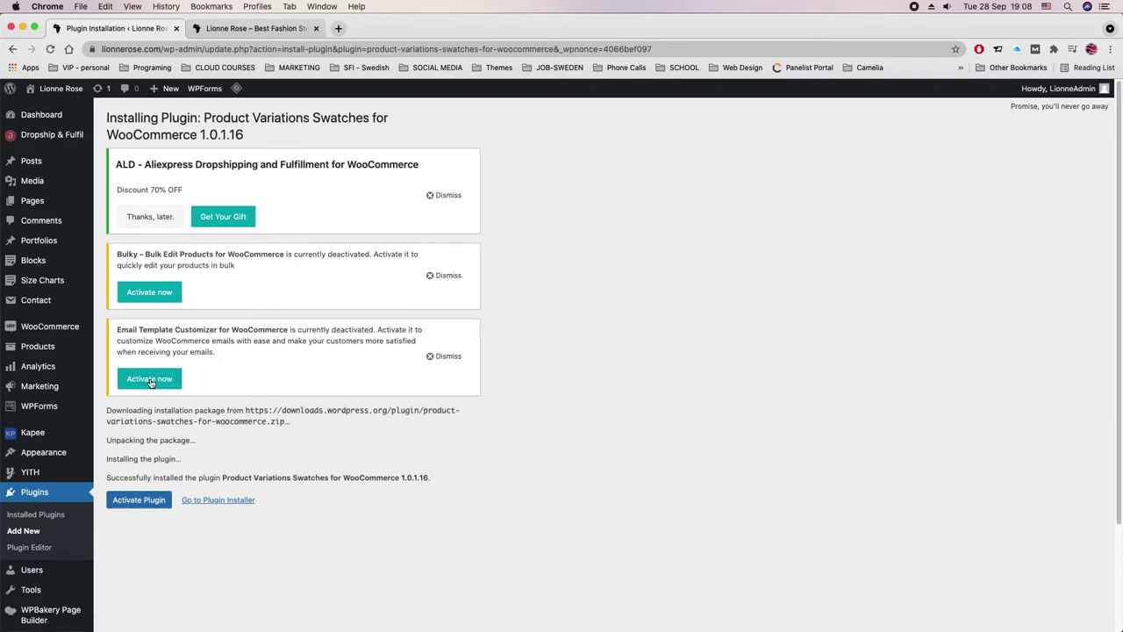
Activate the Product Variations Swatches, Email Template Customizer and Bulky plugins
left_click(144, 500)
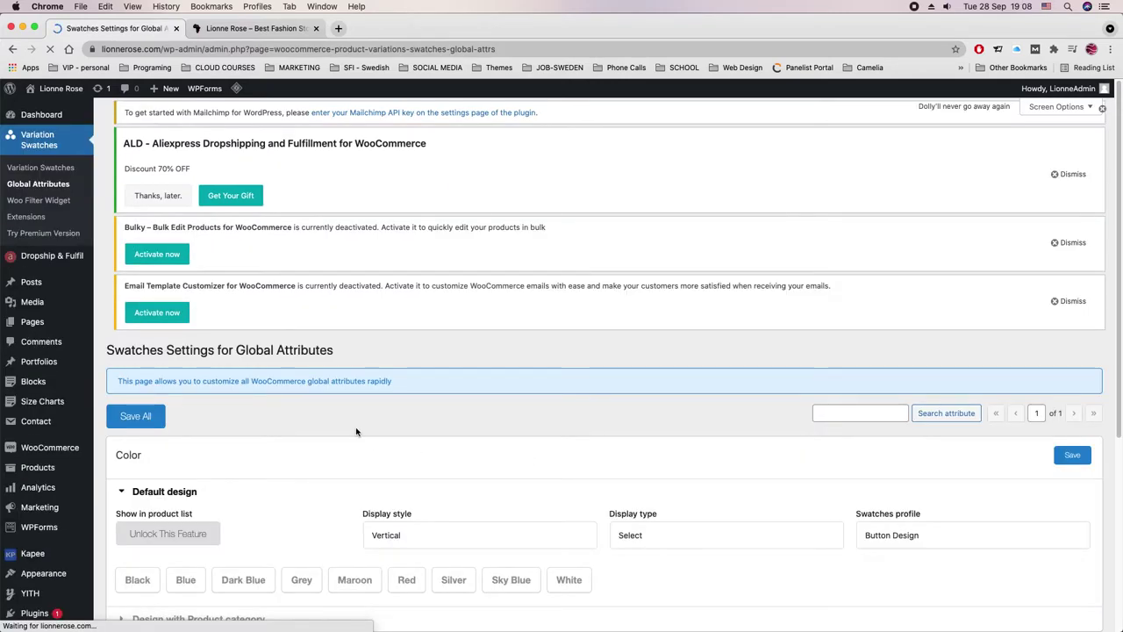
left_click(147, 367)
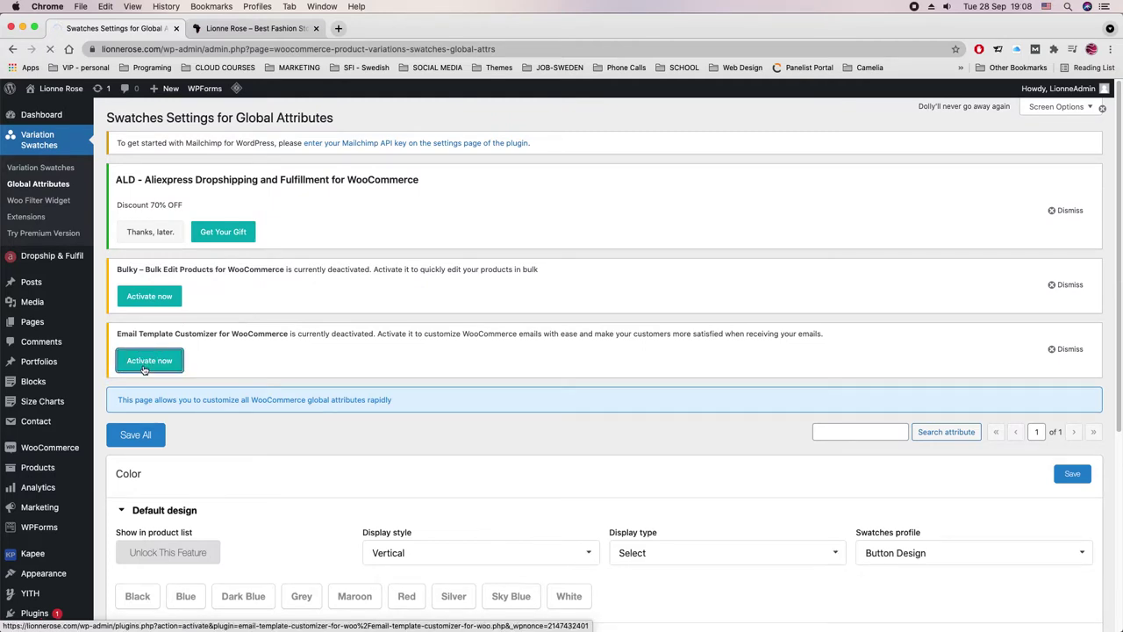
scroll(249, 399, "down", 5)
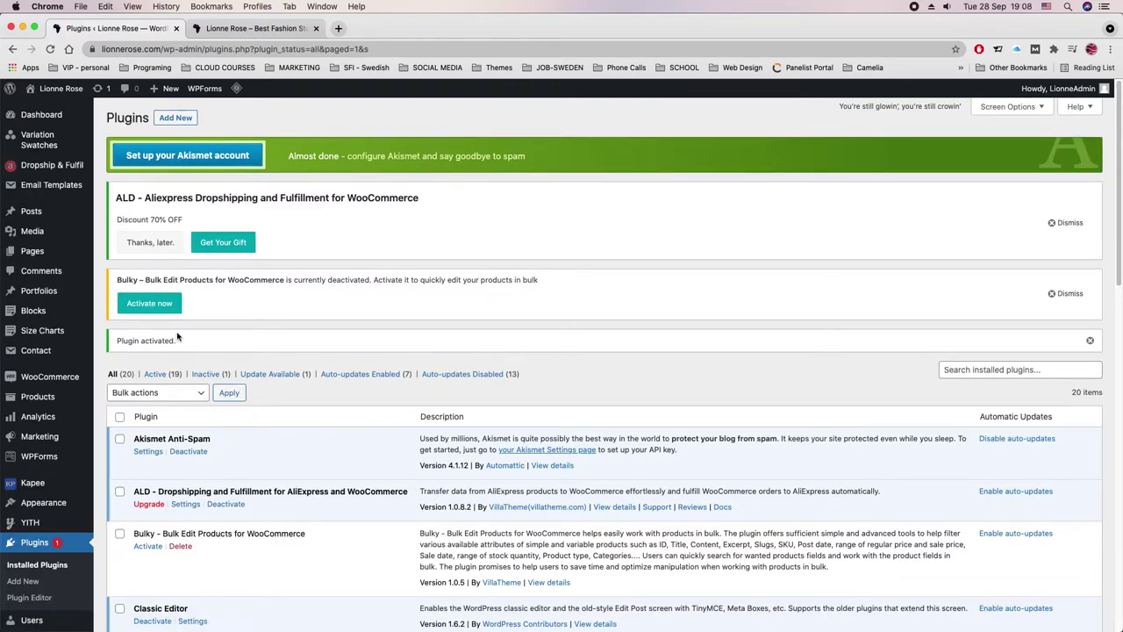
left_click(138, 307)
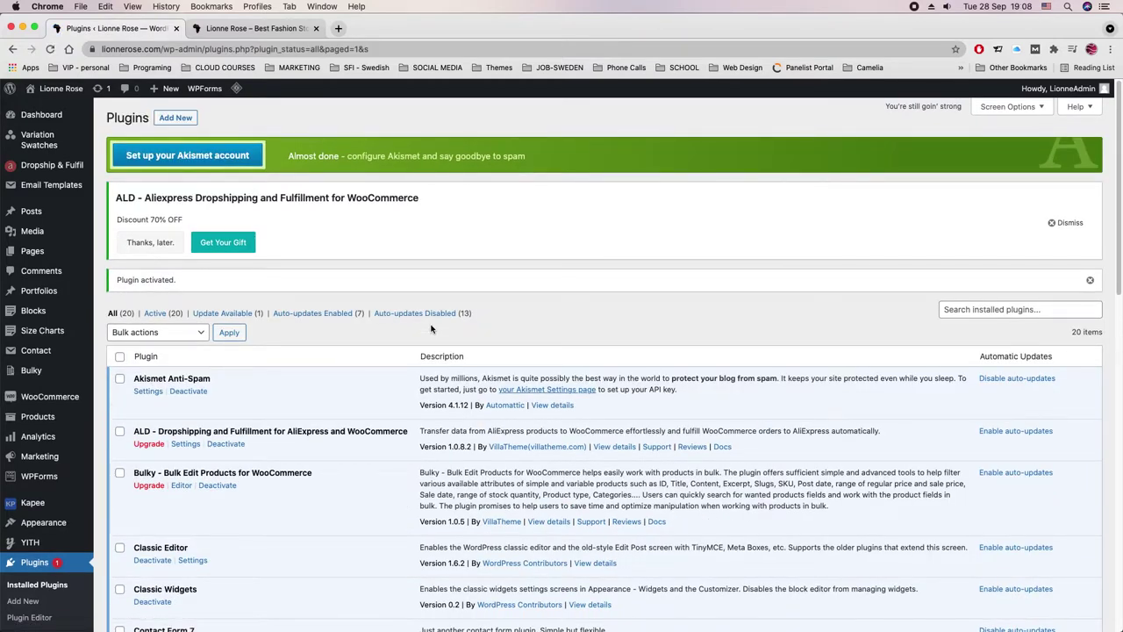
Update the WooCommerce Stripe Gateway plugin from the installed plugins list
scroll(431, 328, "down", 5)
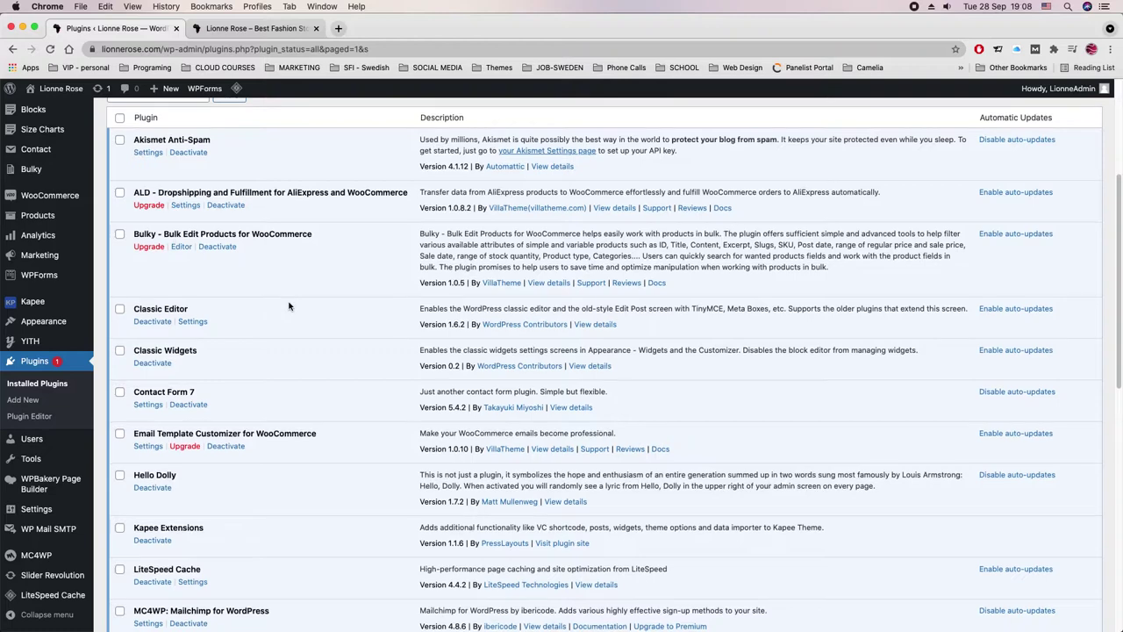
scroll(289, 305, "down", 5)
scroll(289, 305, "down", 3)
scroll(288, 306, "down", 3)
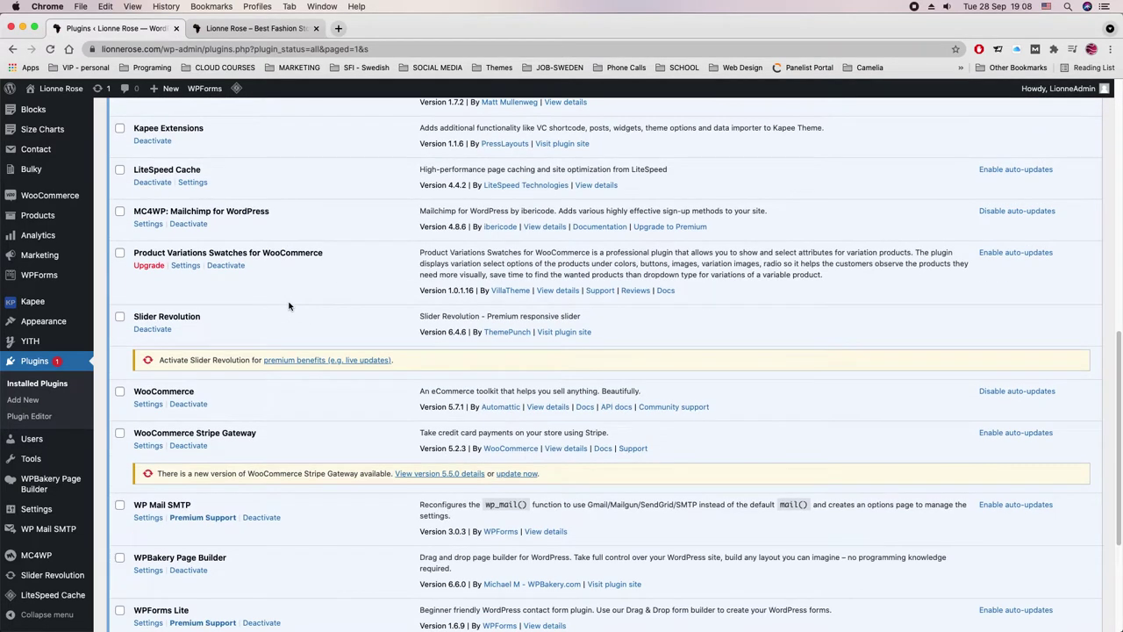
left_click(513, 396)
scroll(359, 382, "down", 3)
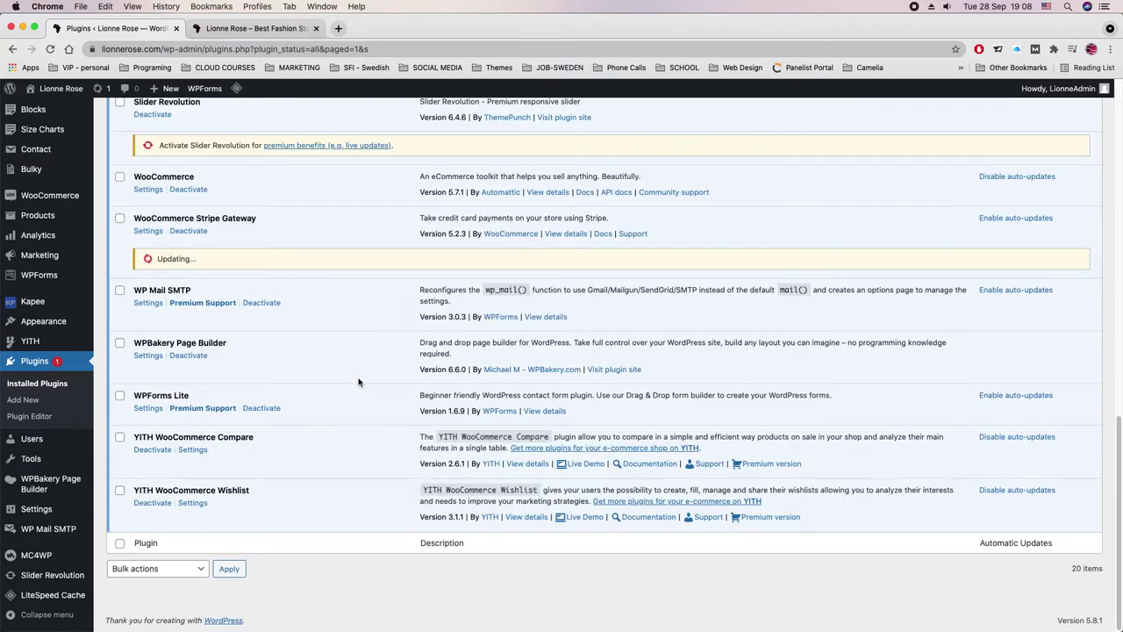
Open the ALD plugin's discount offer on CodeCanyon and look through the premium version's price and description
scroll(358, 382, "up", 15)
scroll(358, 382, "up", 2)
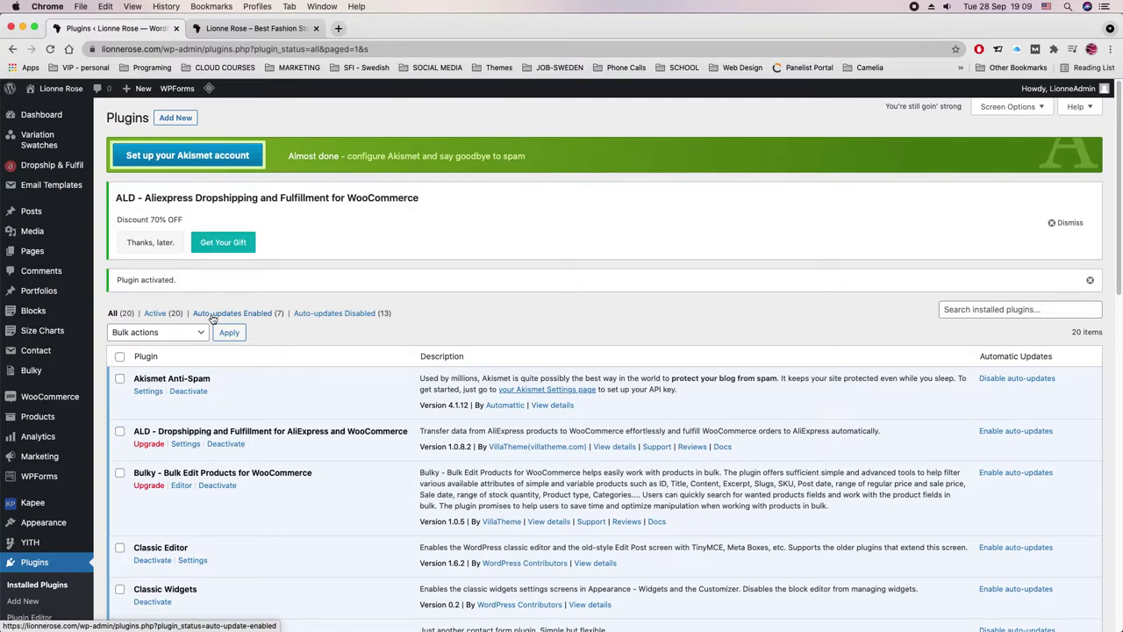
left_click(235, 250)
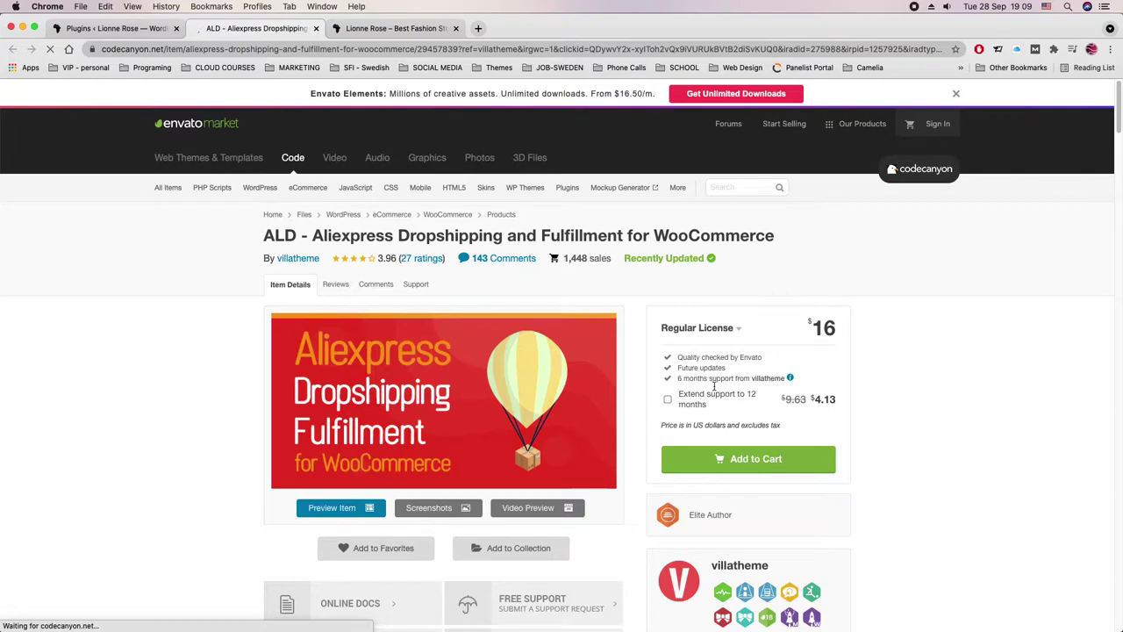
scroll(824, 365, "down", 3)
scroll(823, 364, "down", 3)
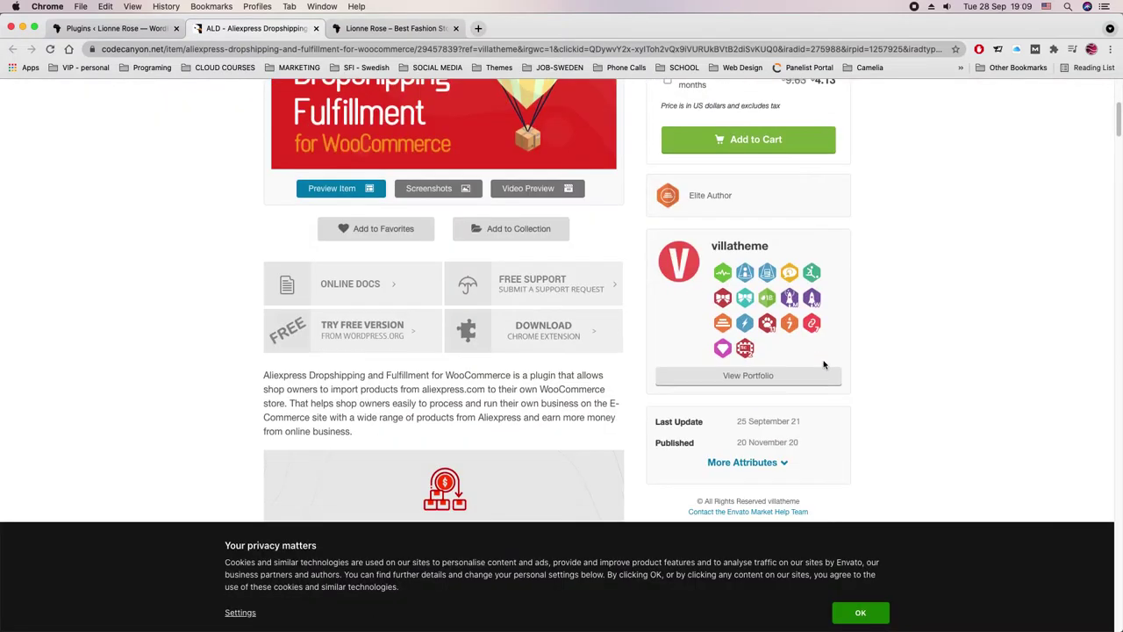
scroll(769, 394, "down", 5)
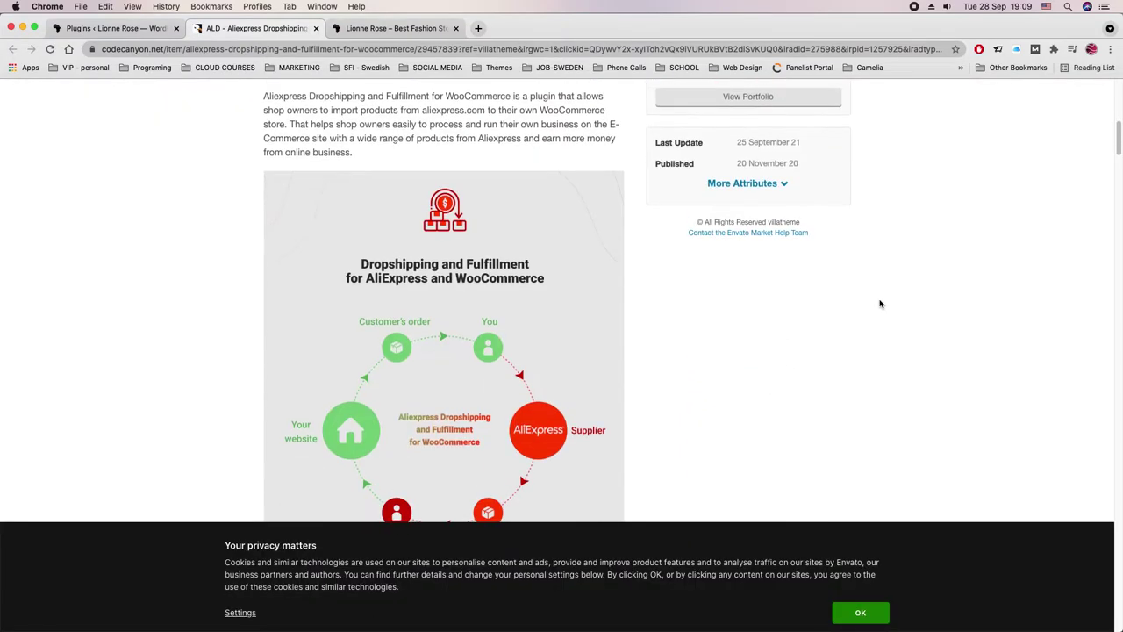
Expand the ALD plugin's additional attributes and examine its compatibility, supported software versions, tags and sales count
scroll(880, 304, "up", 1)
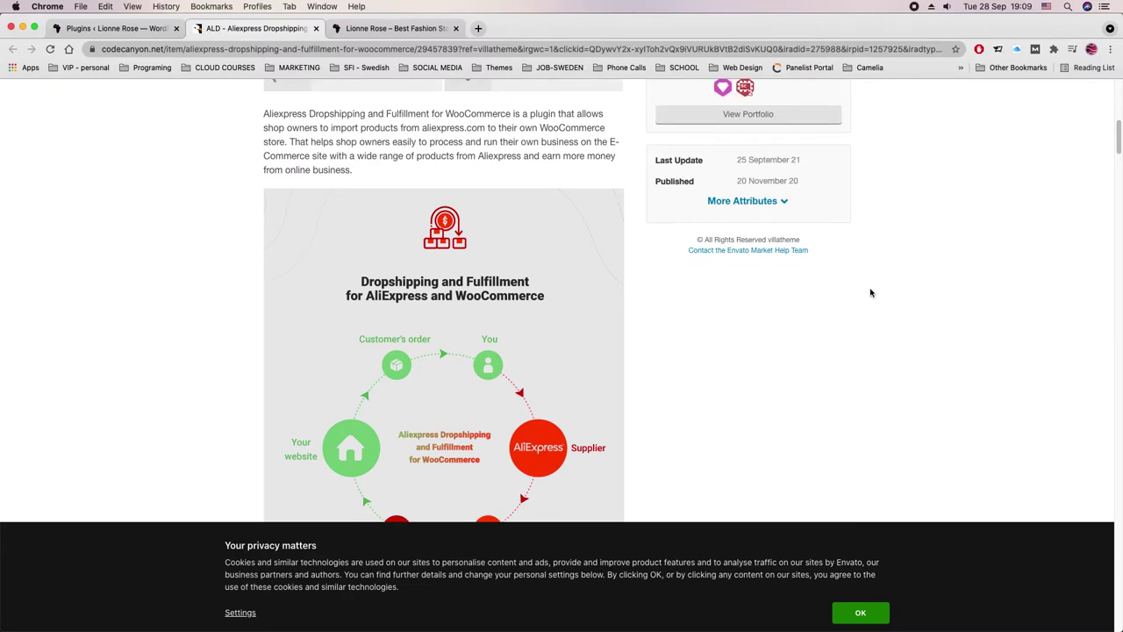
left_click(785, 203)
left_click(784, 204)
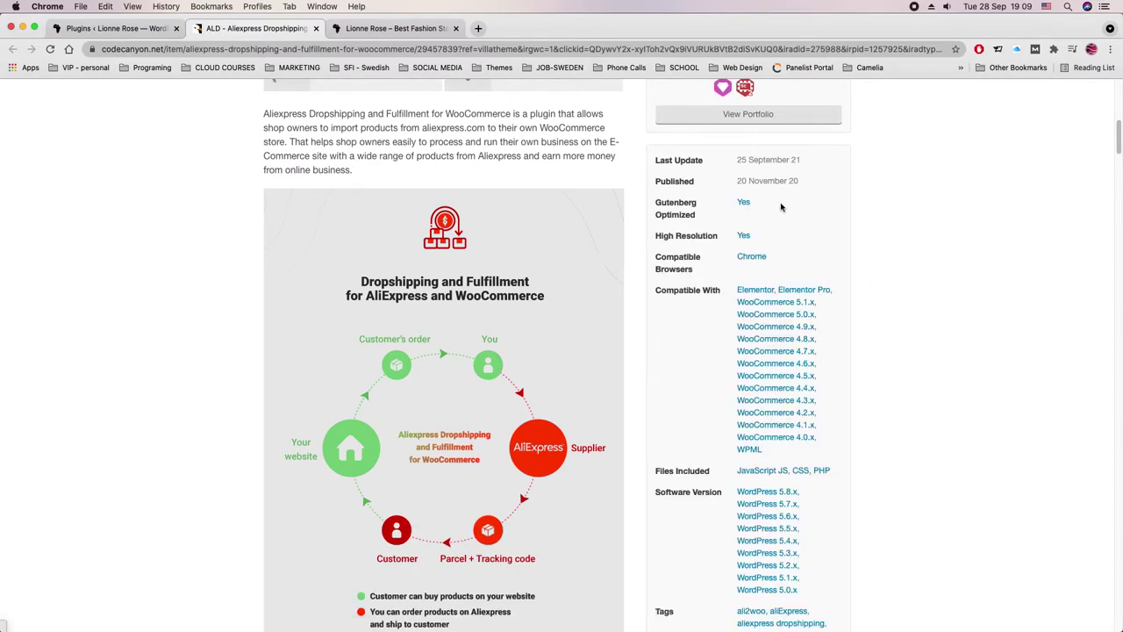
scroll(702, 255, "down", 1)
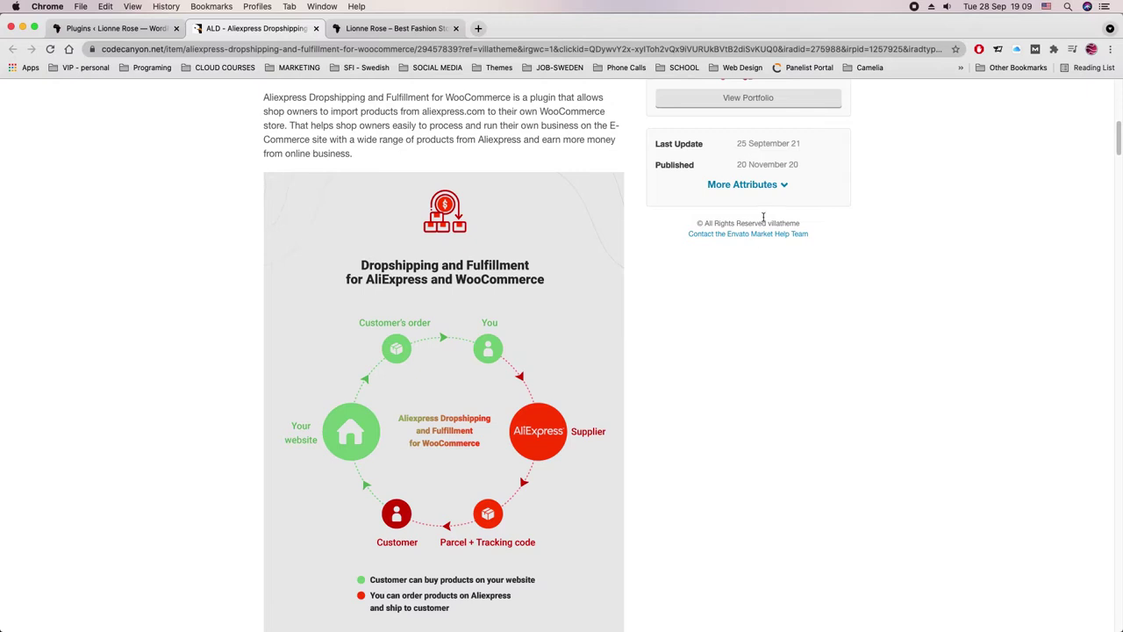
left_click(781, 189)
scroll(825, 378, "down", 3)
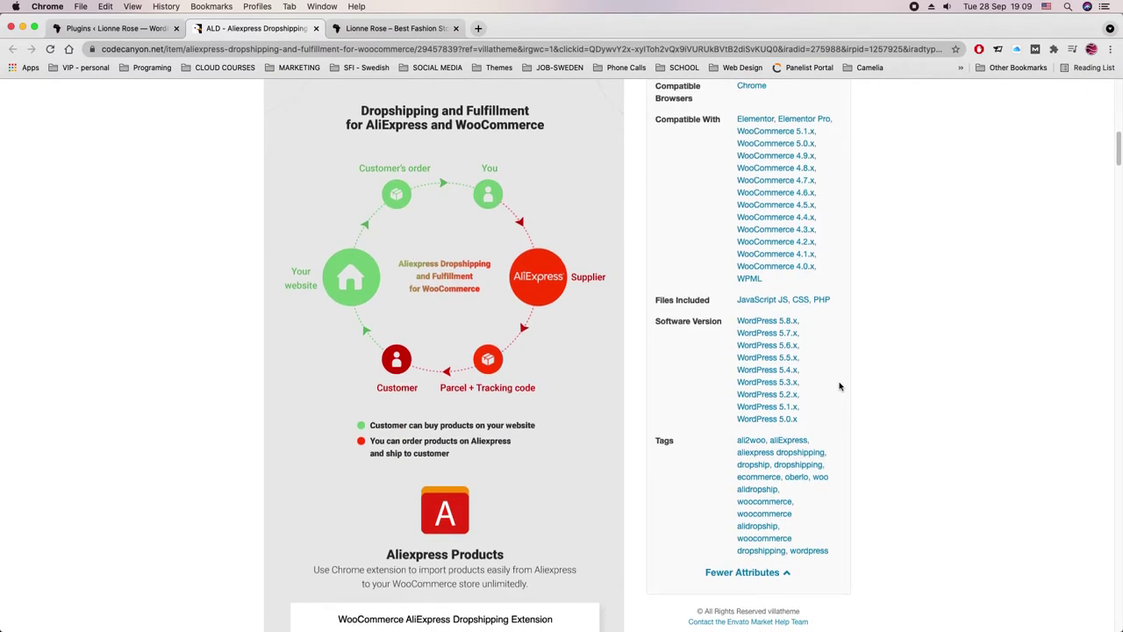
scroll(840, 386, "down", 3)
scroll(840, 386, "up", 2)
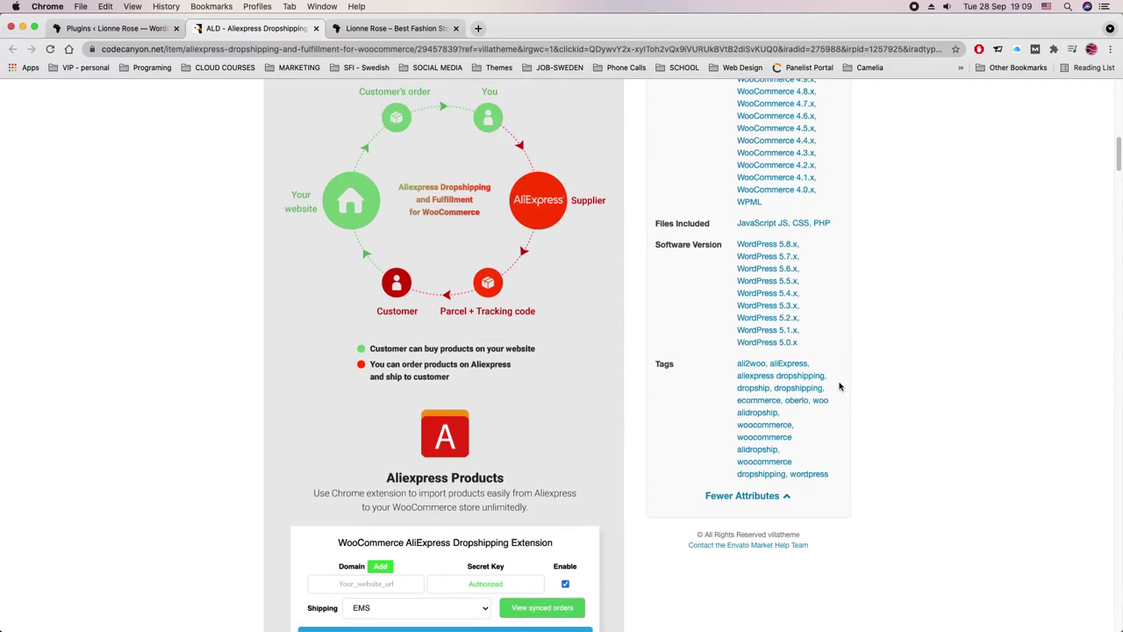
scroll(840, 387, "up", 5)
scroll(840, 386, "down", 7)
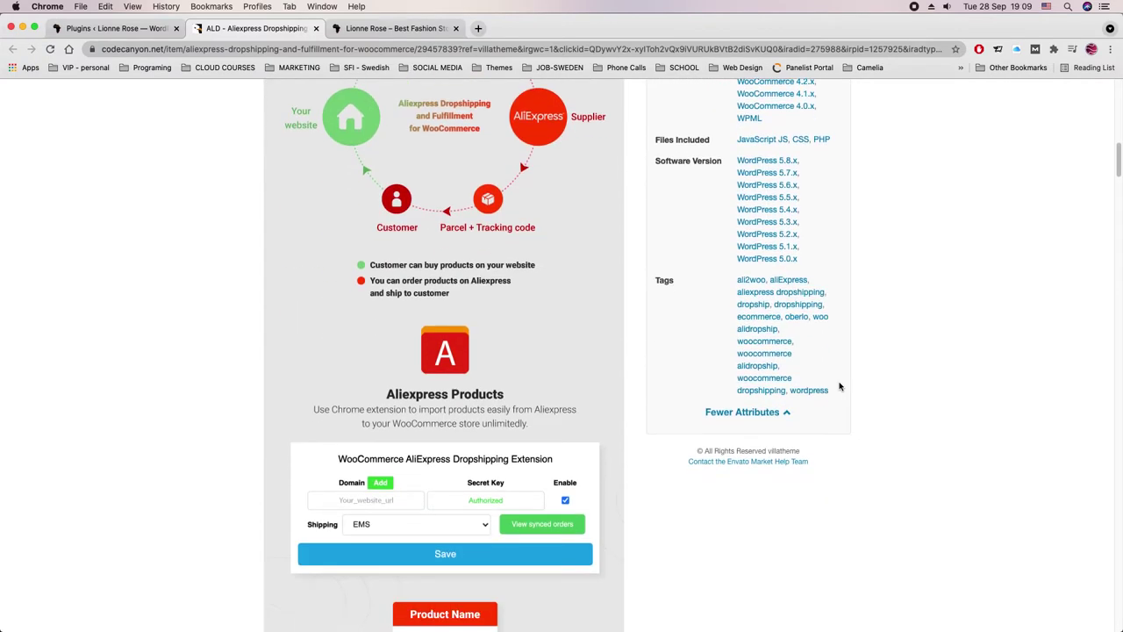
scroll(840, 386, "up", 15)
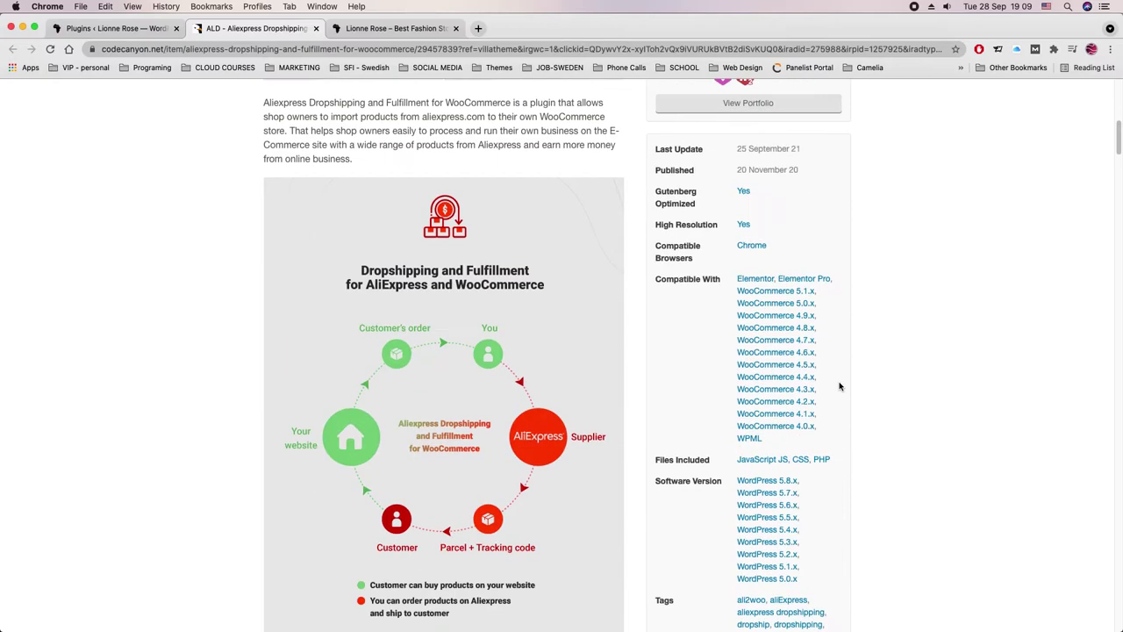
scroll(840, 387, "up", 3)
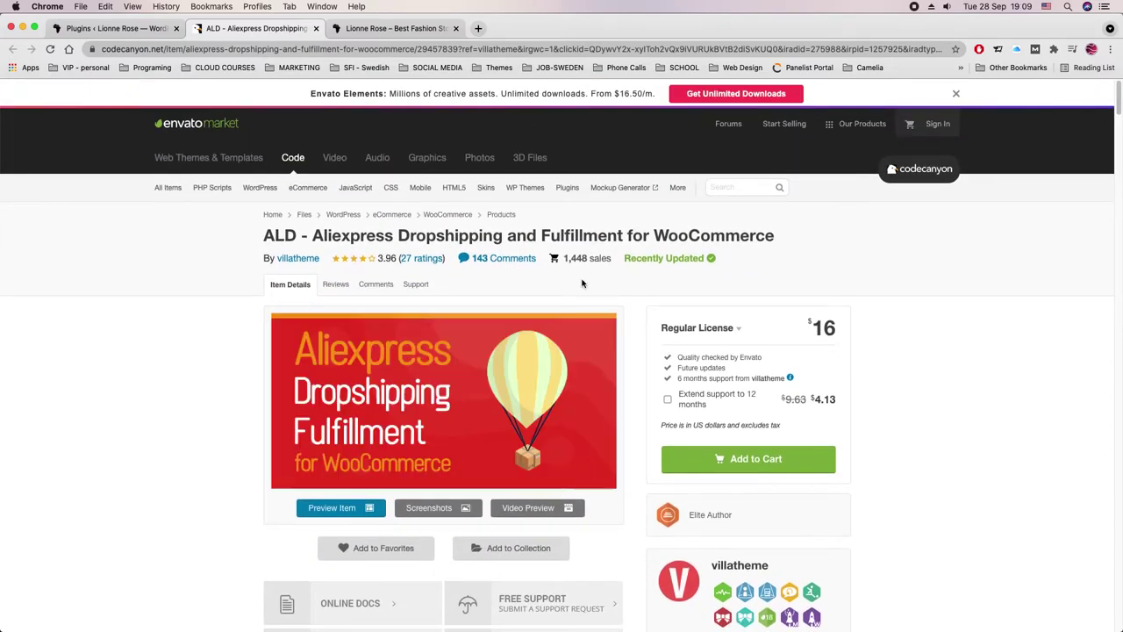
left_click_drag(612, 258, 561, 259)
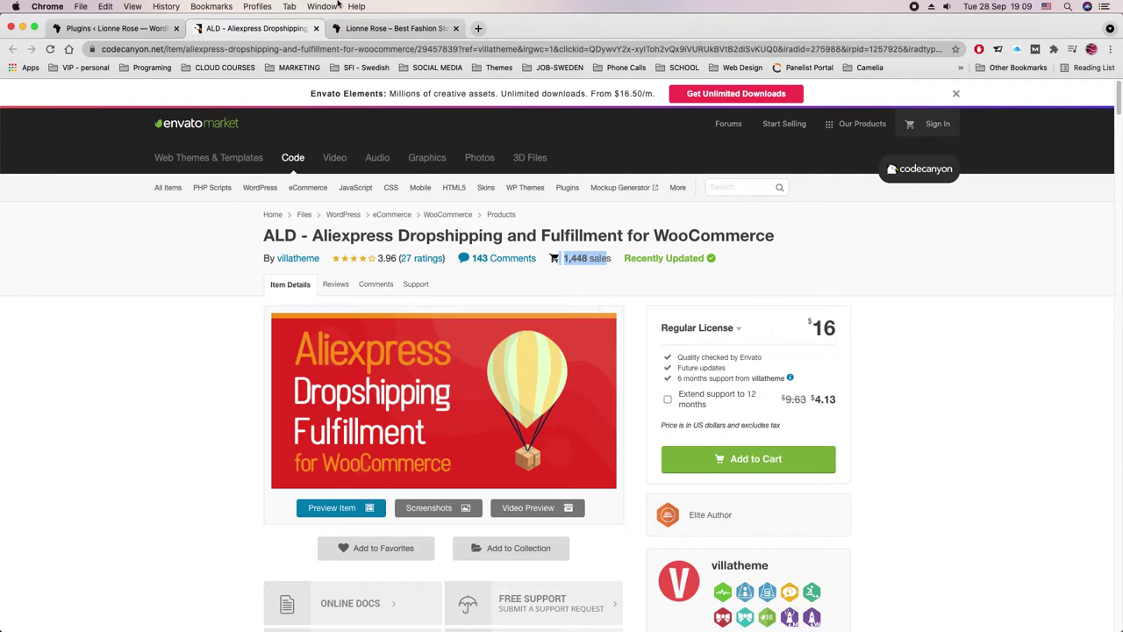
Switch to the store's homepage, reload it and look through its banners, products, news and footer
left_click(114, 28)
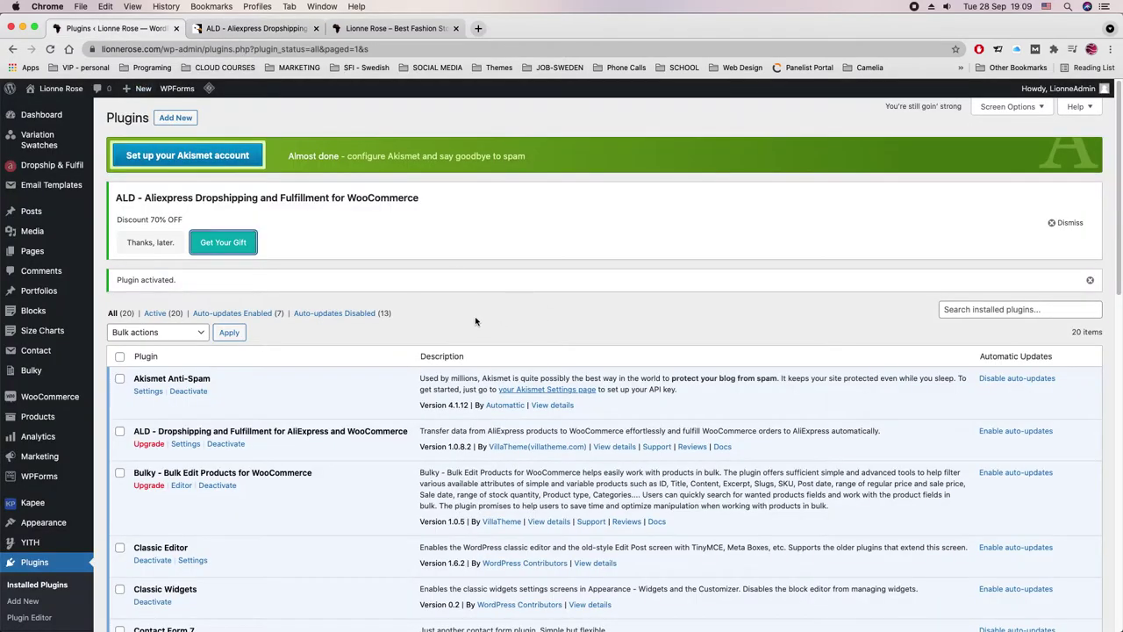
mouse_move(43, 166)
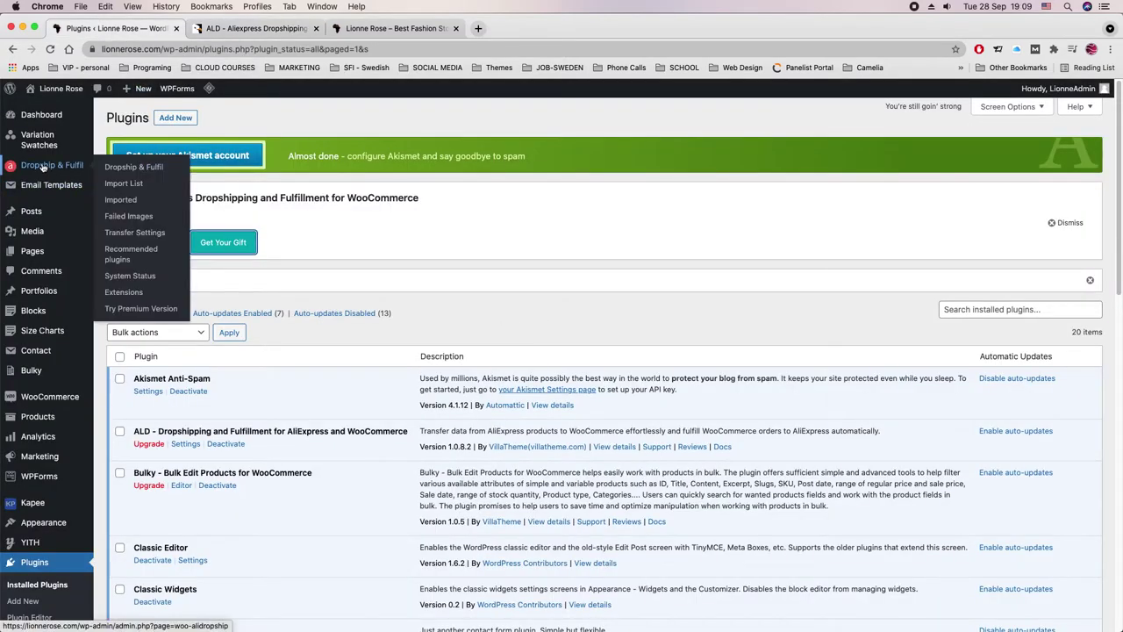
left_click(377, 29)
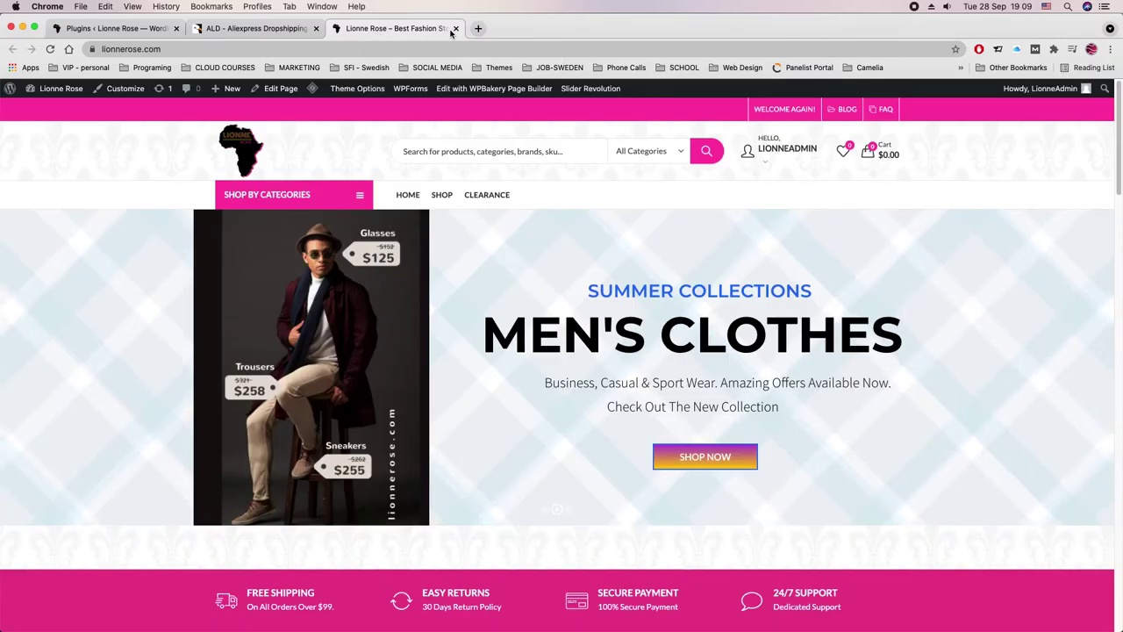
scroll(158, 131, "down", 3)
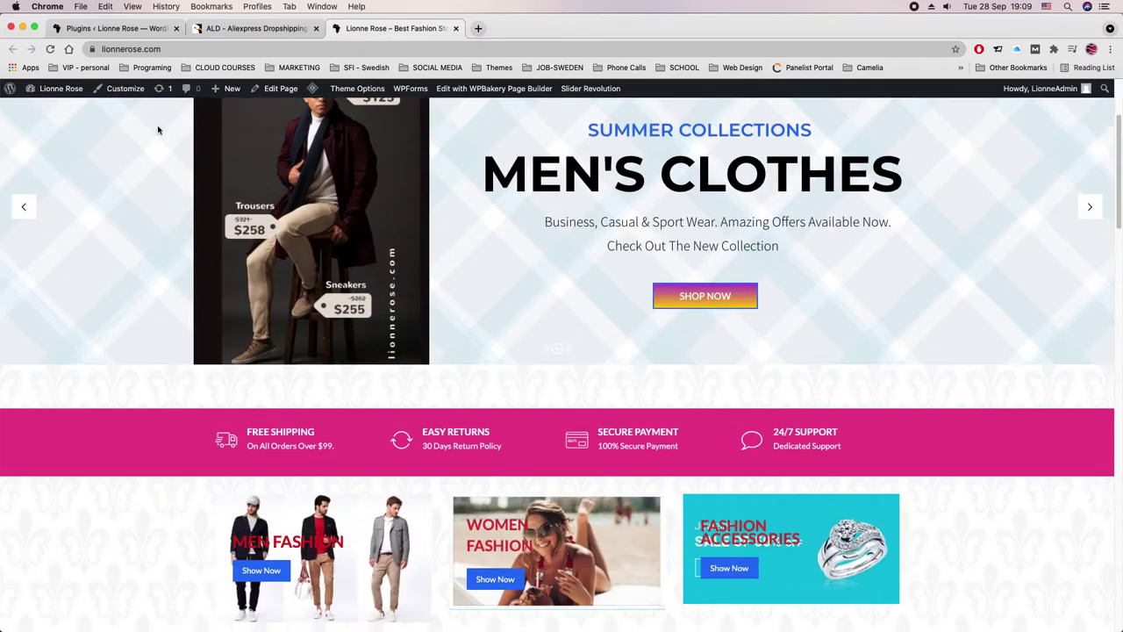
left_click(52, 49)
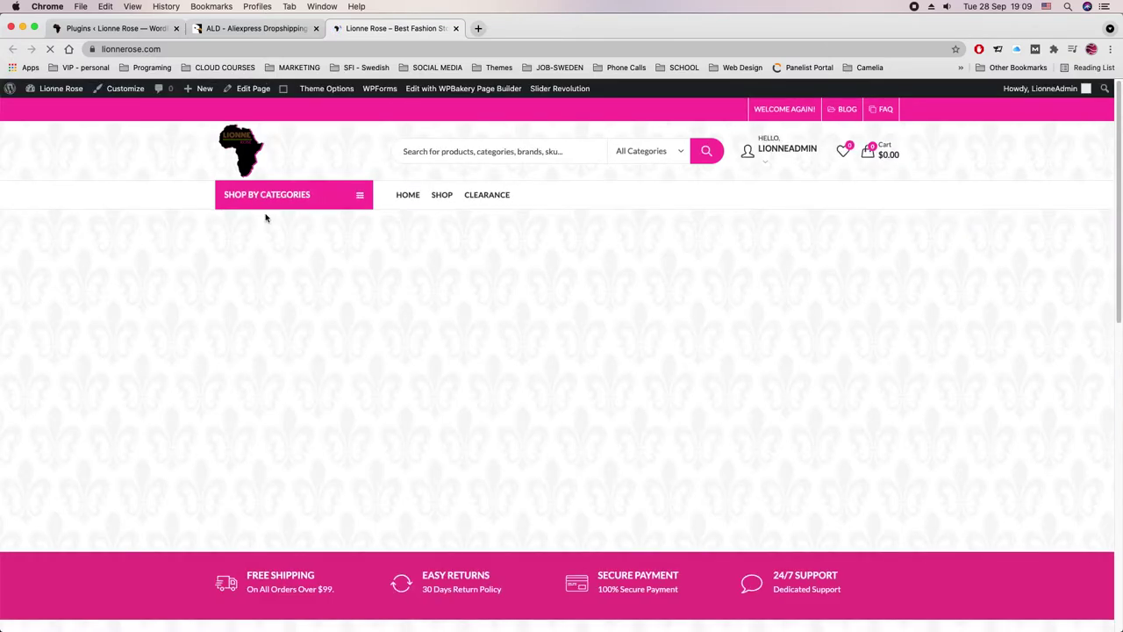
scroll(266, 217, "down", 10)
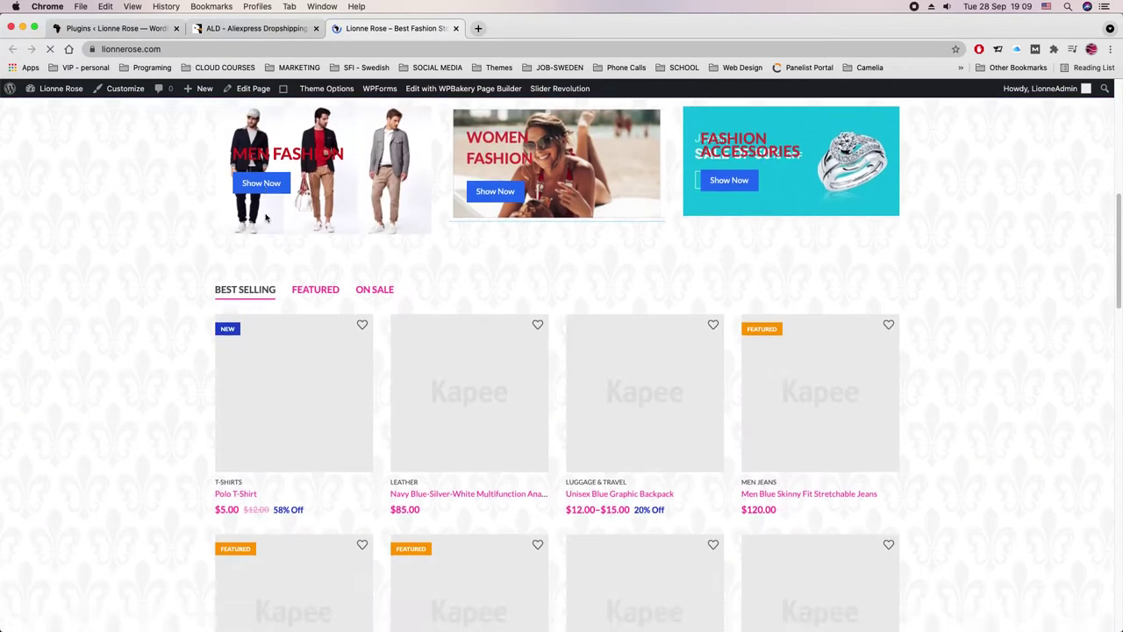
scroll(265, 218, "down", 10)
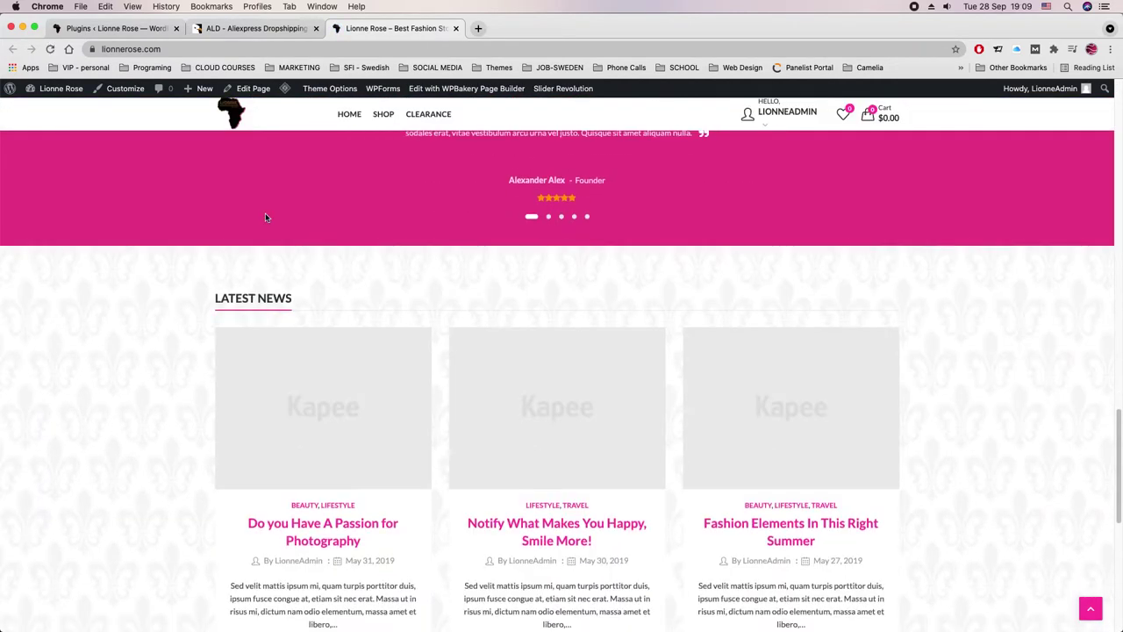
scroll(1025, 529, "down", 5)
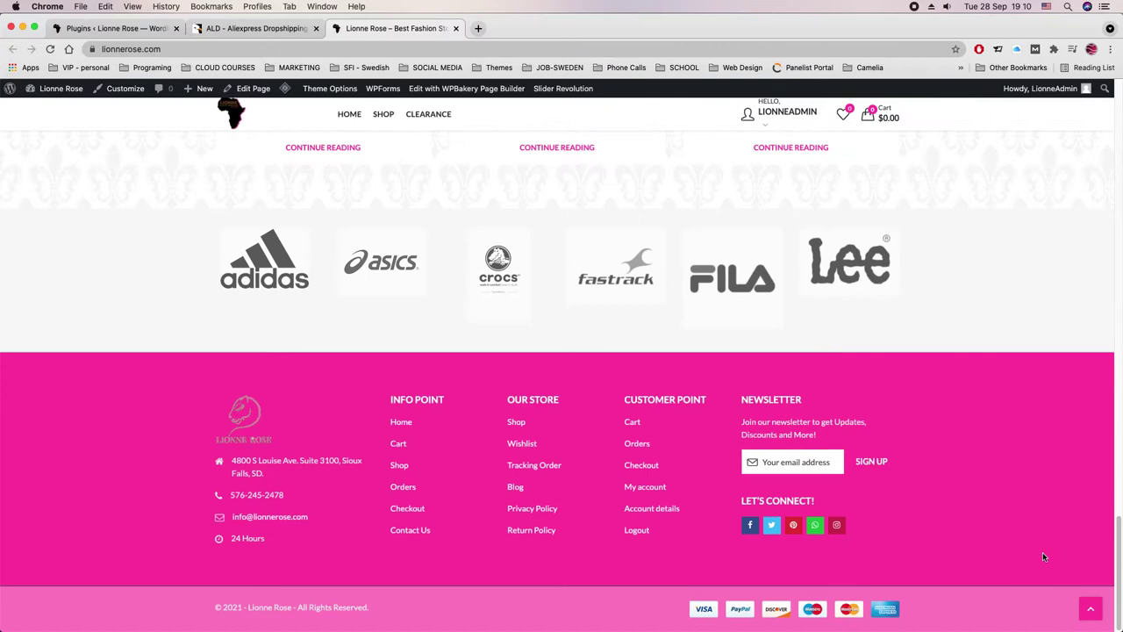
left_click(1088, 610)
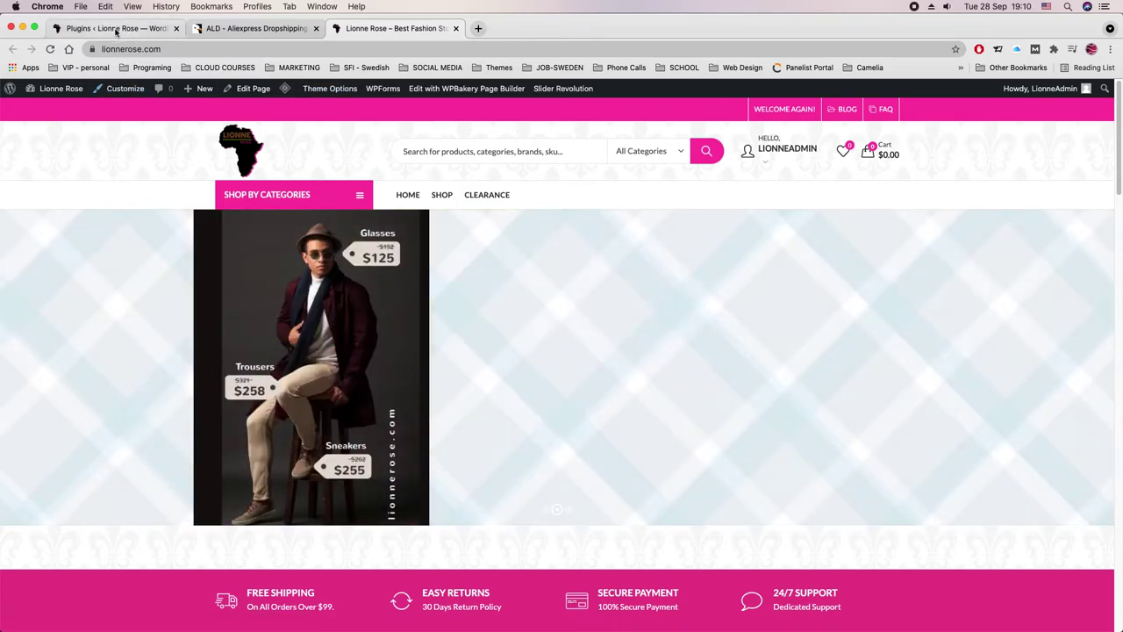
Open the Dropship & Fulfil settings from the WordPress admin and postpone the plugin's 70% discount offer
left_click(114, 28)
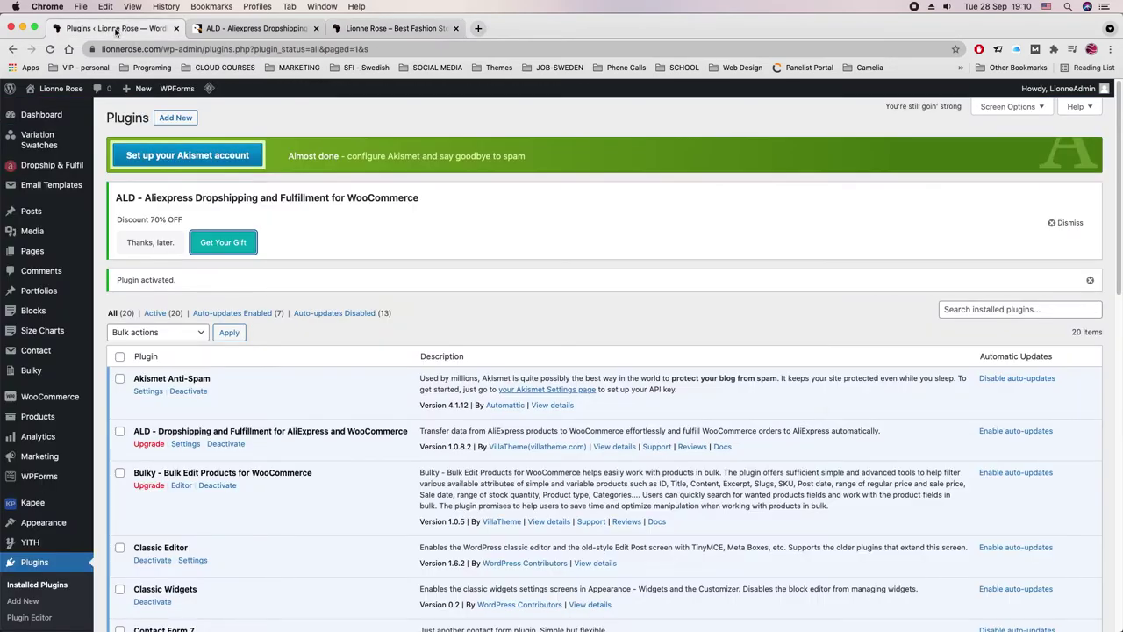
left_click(44, 166)
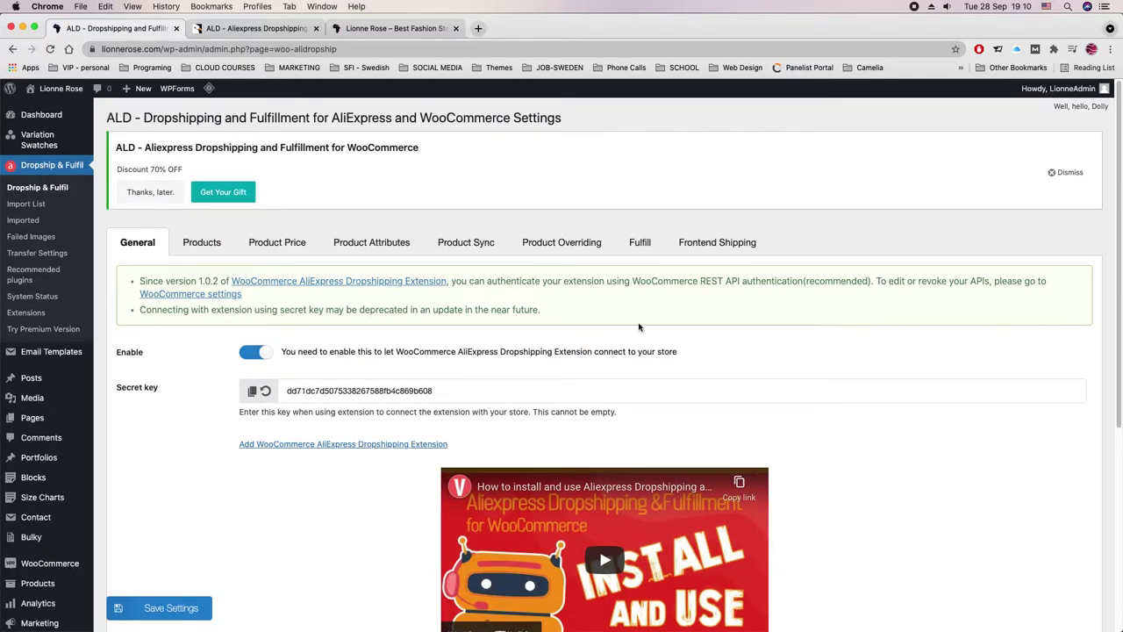
scroll(225, 301, "down", 2)
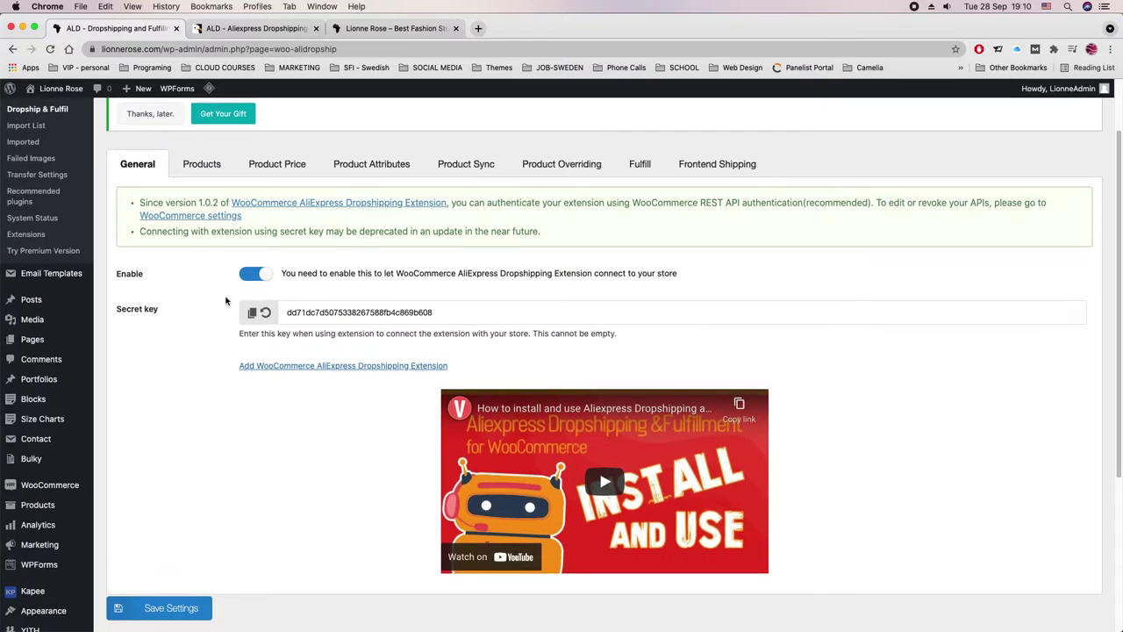
scroll(226, 301, "up", 2)
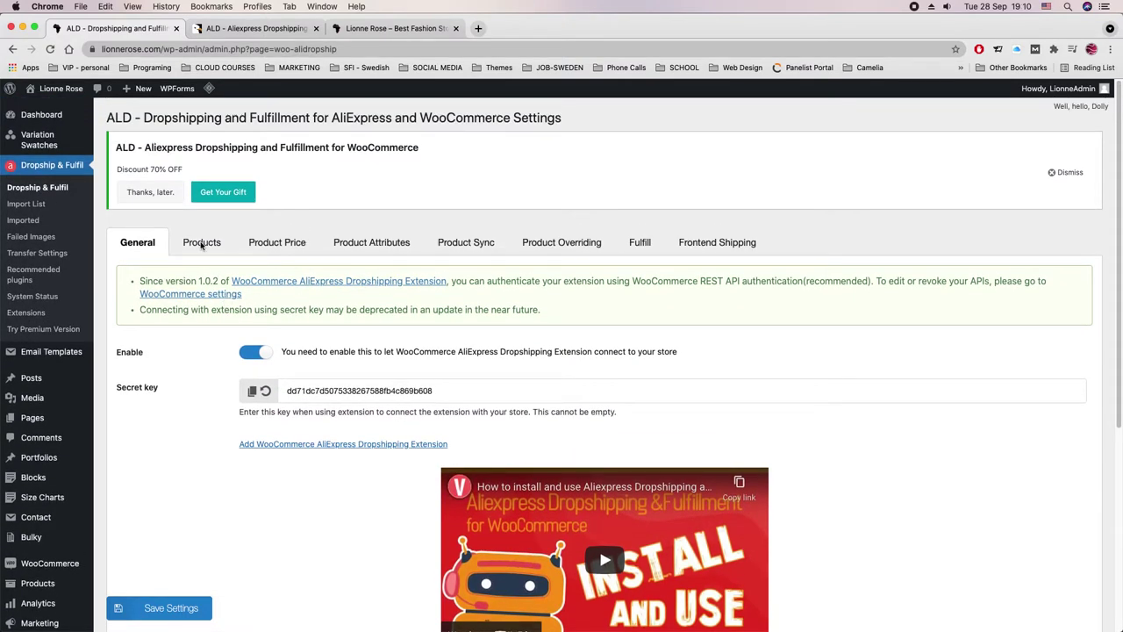
left_click(155, 197)
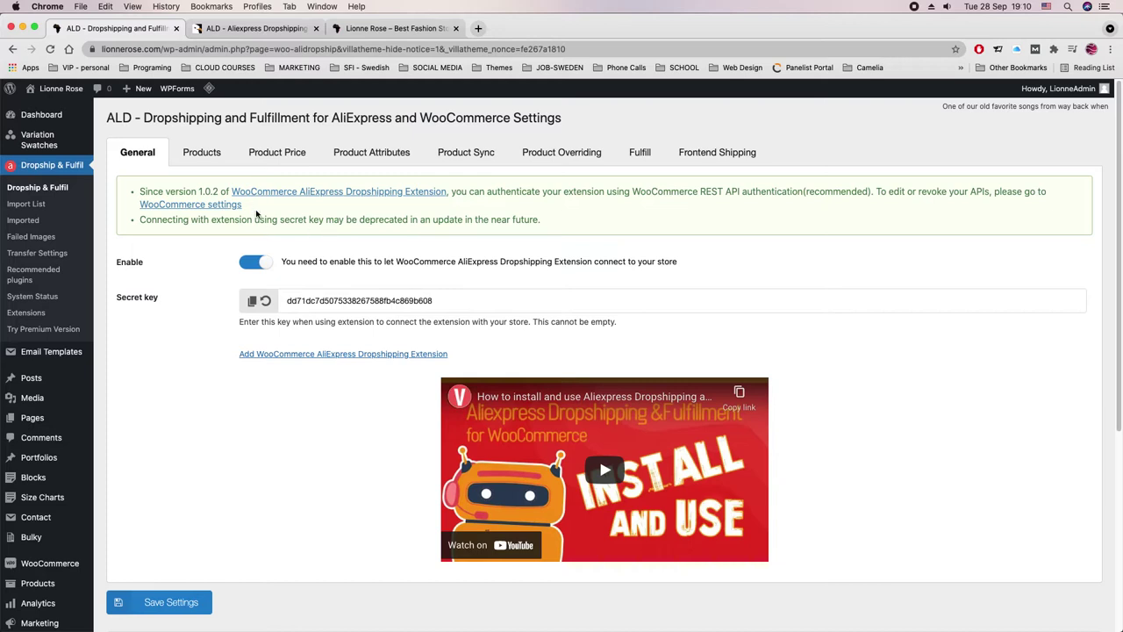
Enable Import as simple product in the ALD plugin's Products settings
left_click(198, 152)
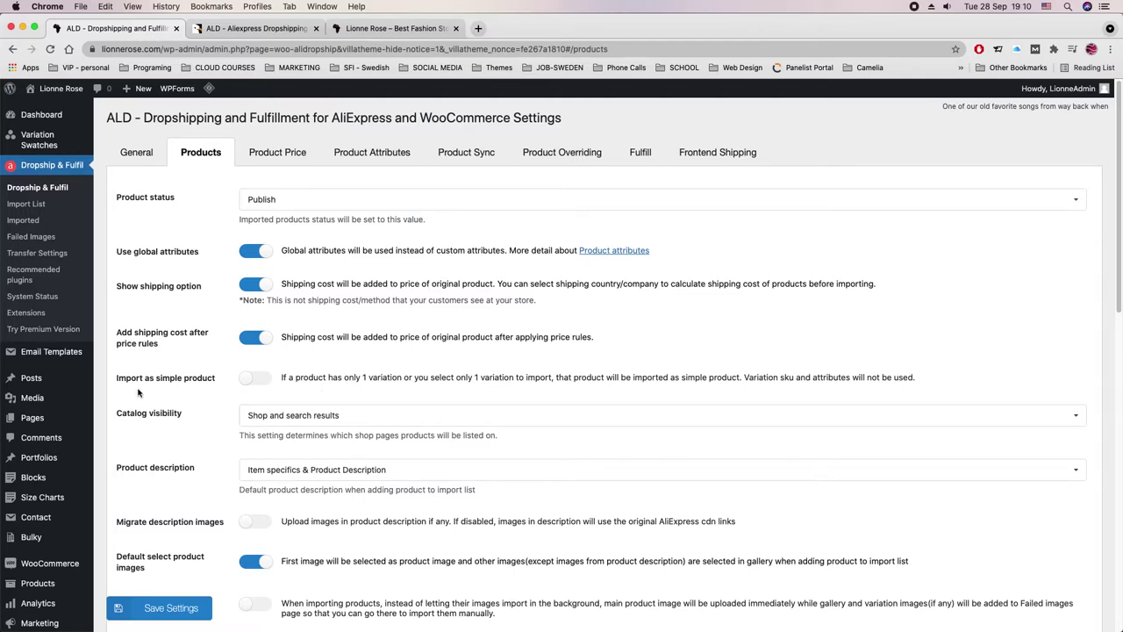
scroll(169, 394, "down", 1)
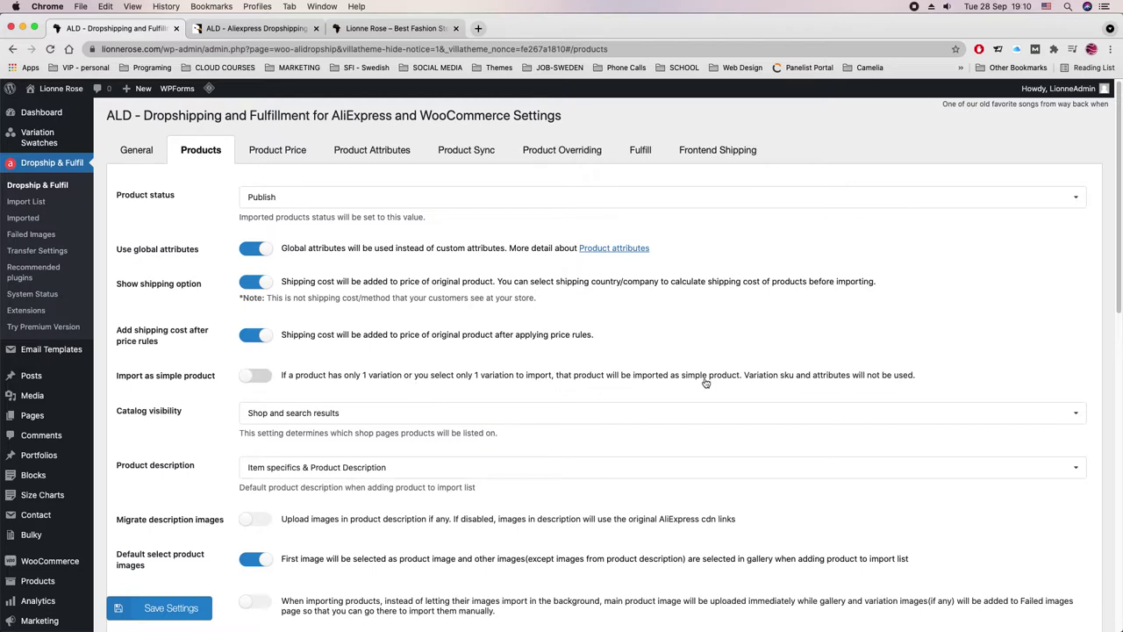
left_click(256, 377)
Review the available Catalog visibility choices for imported products without changing the selection
scroll(197, 409, "down", 2)
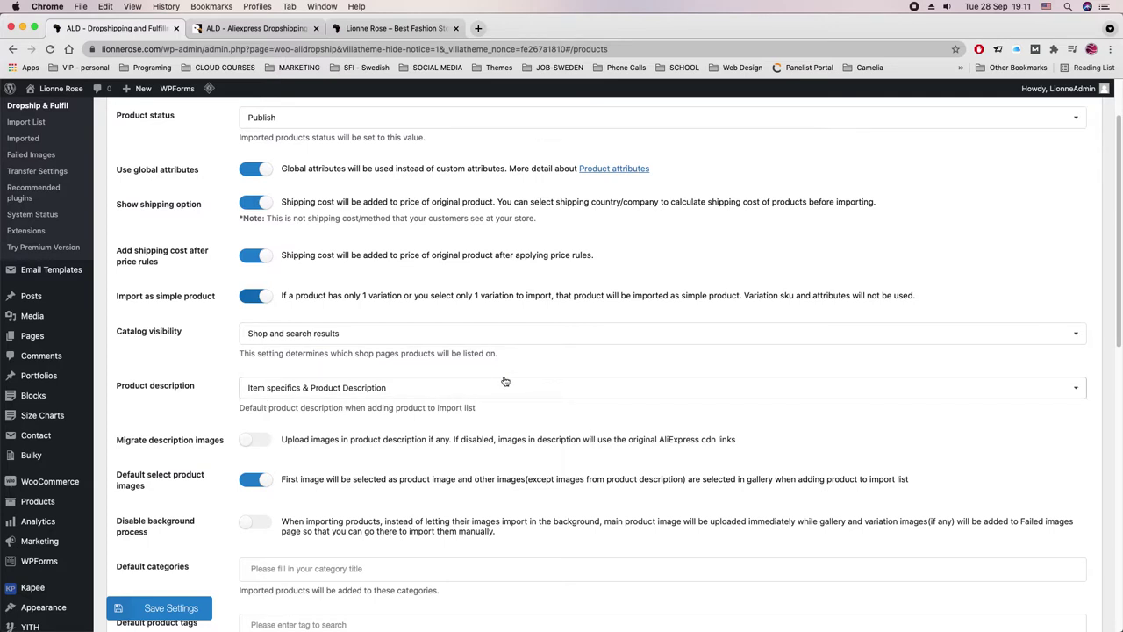
scroll(506, 381, "down", 1)
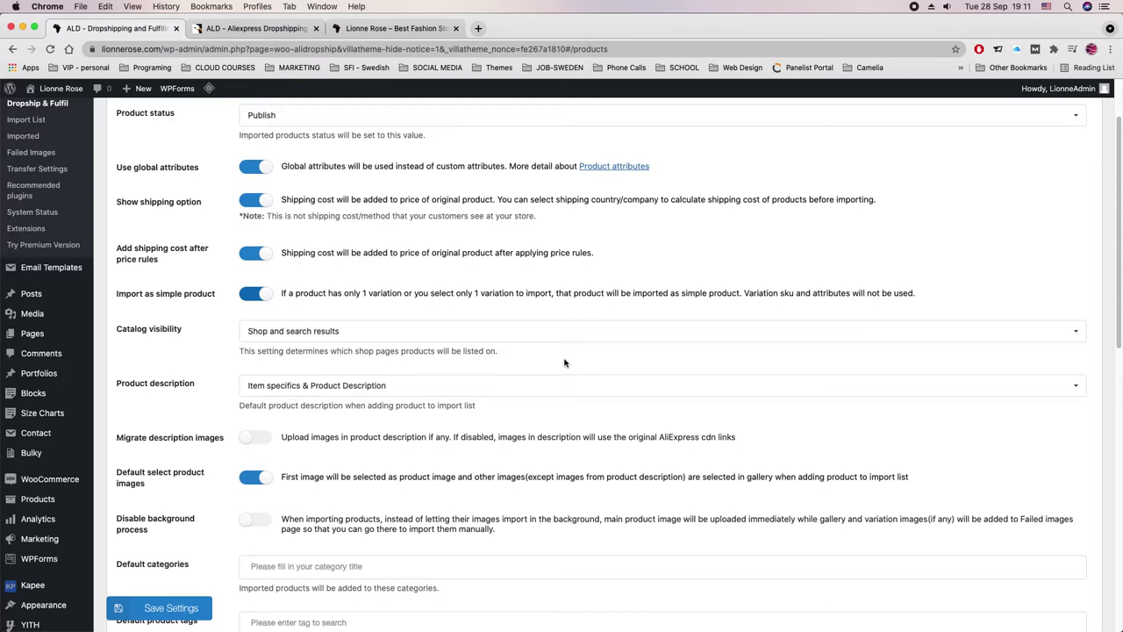
scroll(564, 362, "down", 5)
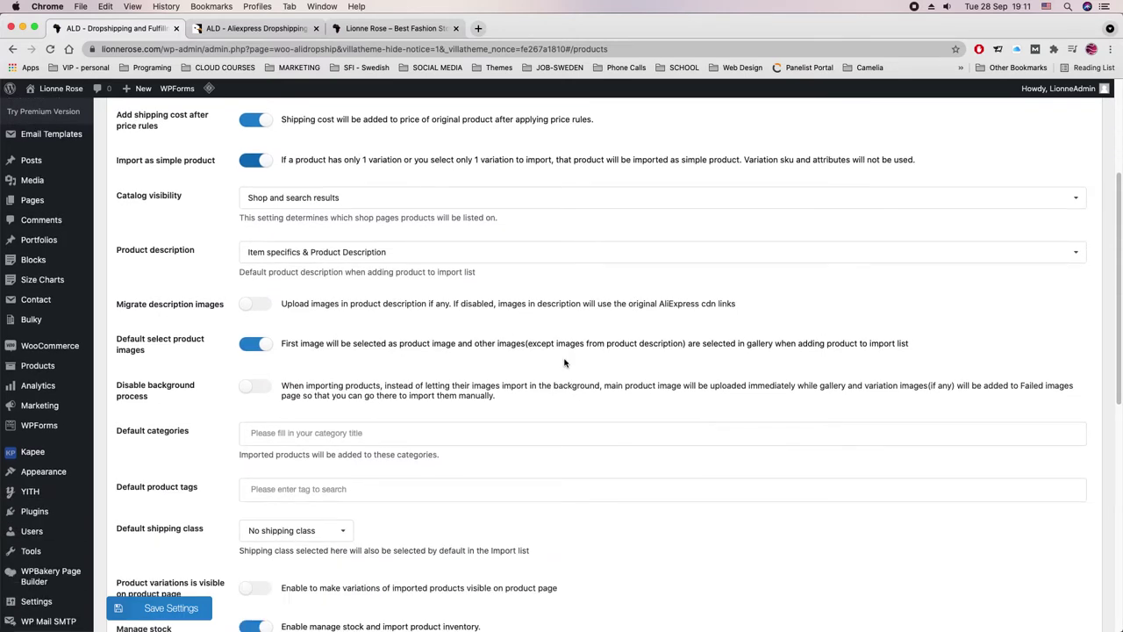
left_click(681, 202)
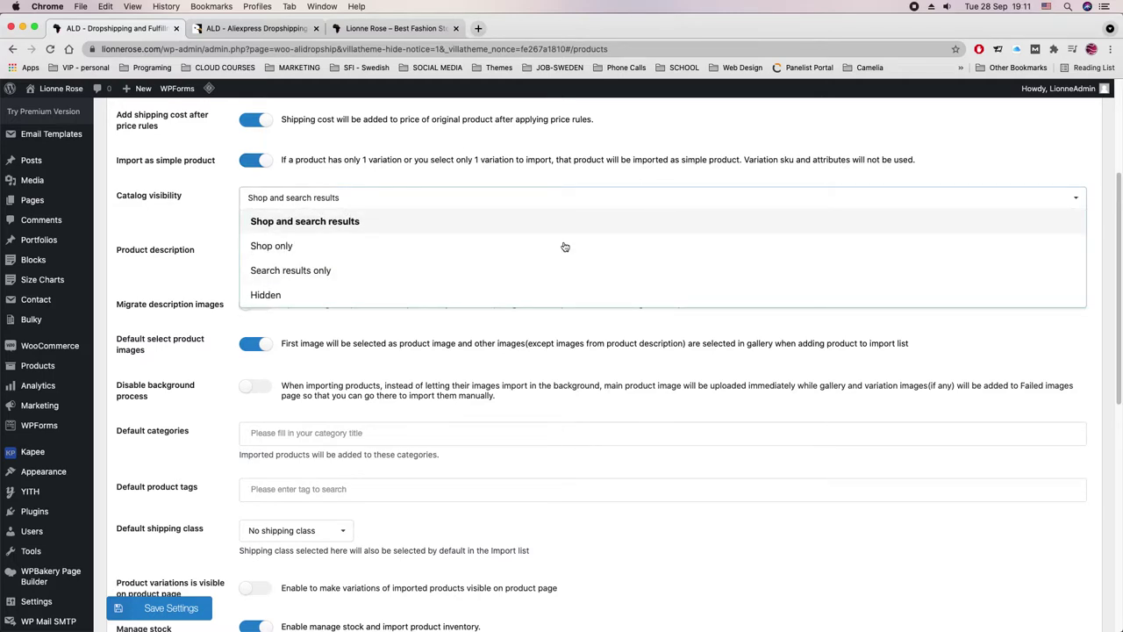
left_click(177, 231)
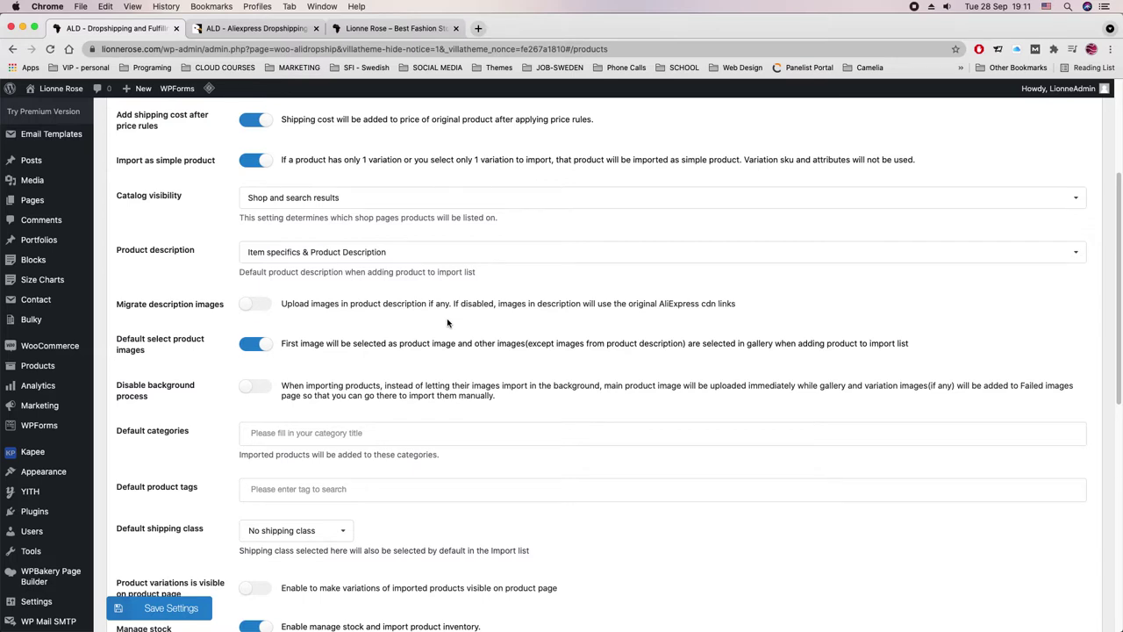
Enable Migrate description images and review the default category, tag, shipping class and stock settings for imported products
left_click(262, 305)
scroll(205, 311, "down", 2)
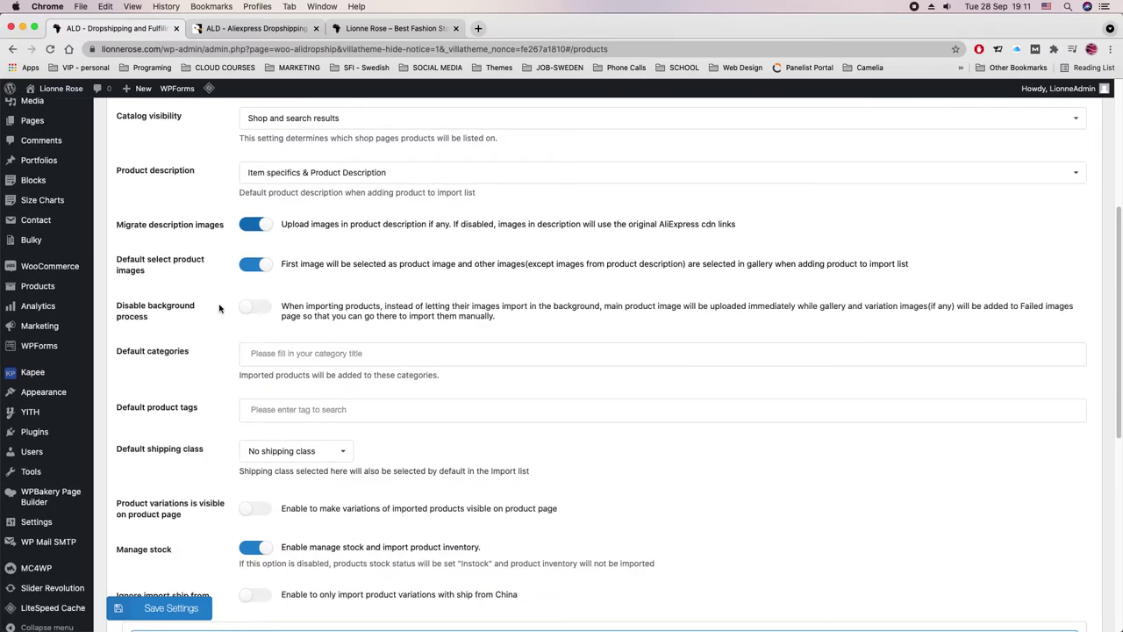
scroll(220, 307, "down", 1)
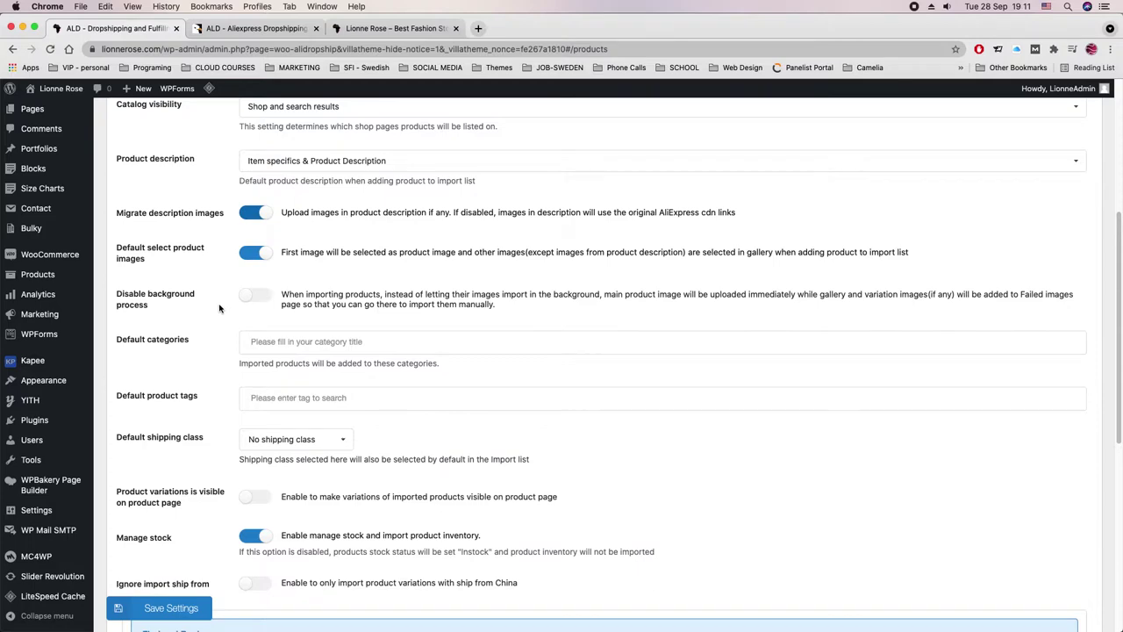
scroll(220, 307, "down", 1)
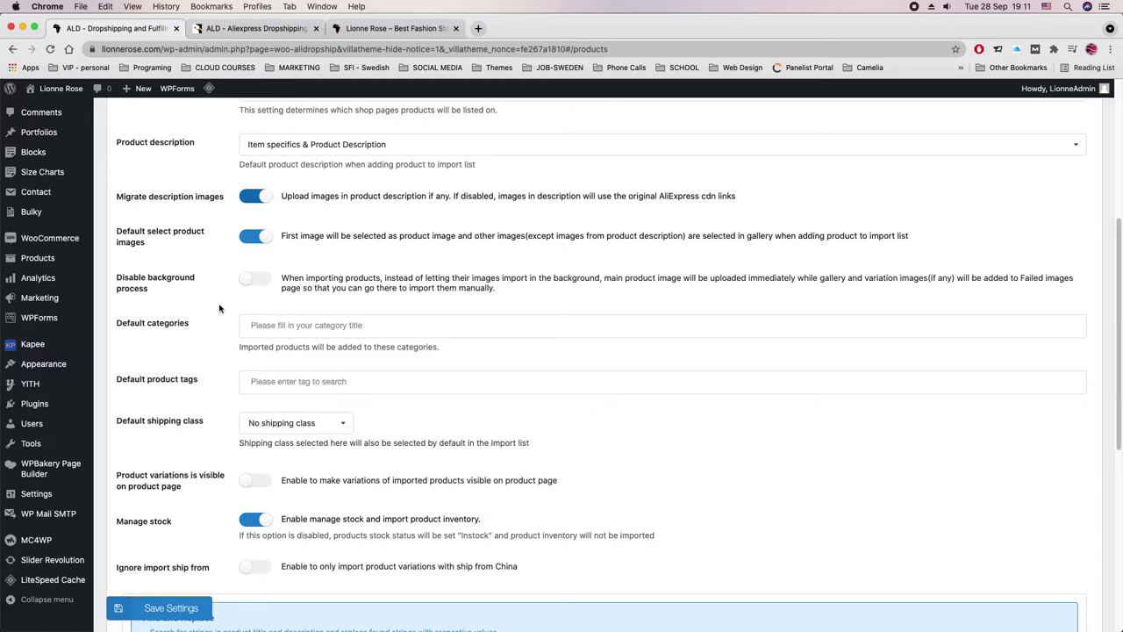
scroll(220, 307, "down", 1)
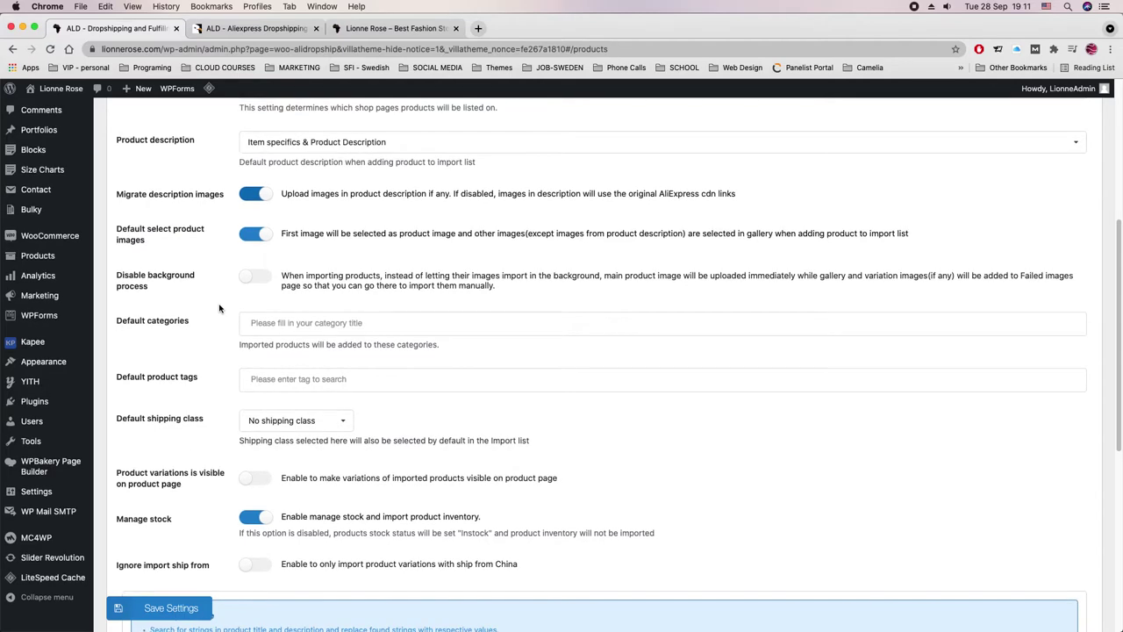
scroll(219, 307, "down", 1)
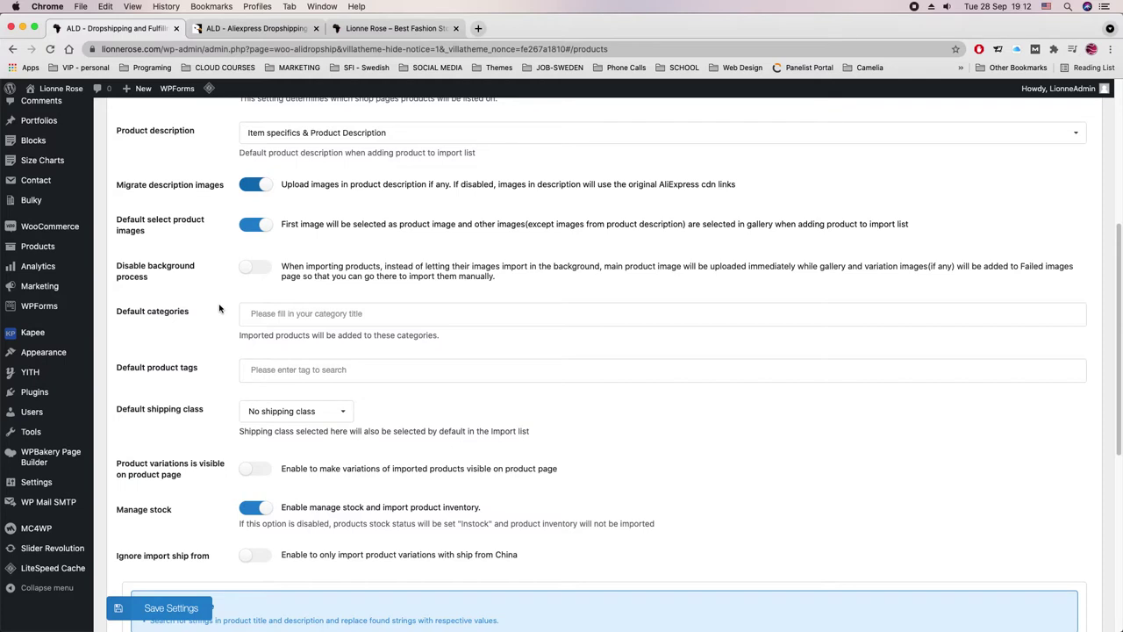
Review the Default categories field for imported products without adding a category
scroll(220, 308, "down", 1)
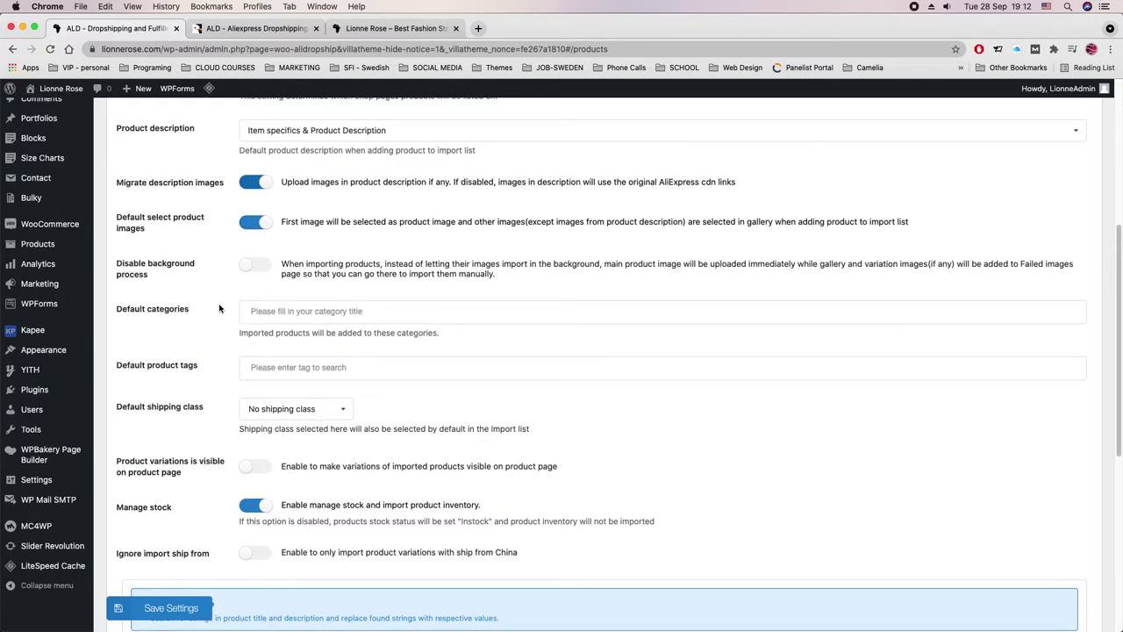
scroll(219, 308, "down", 3)
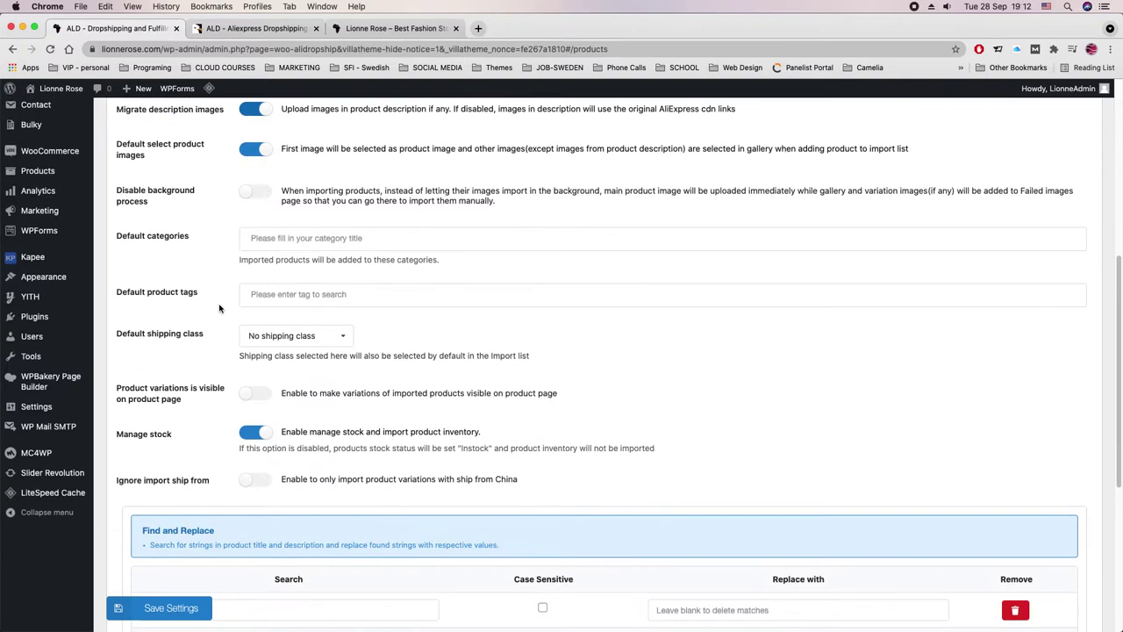
left_click(315, 238)
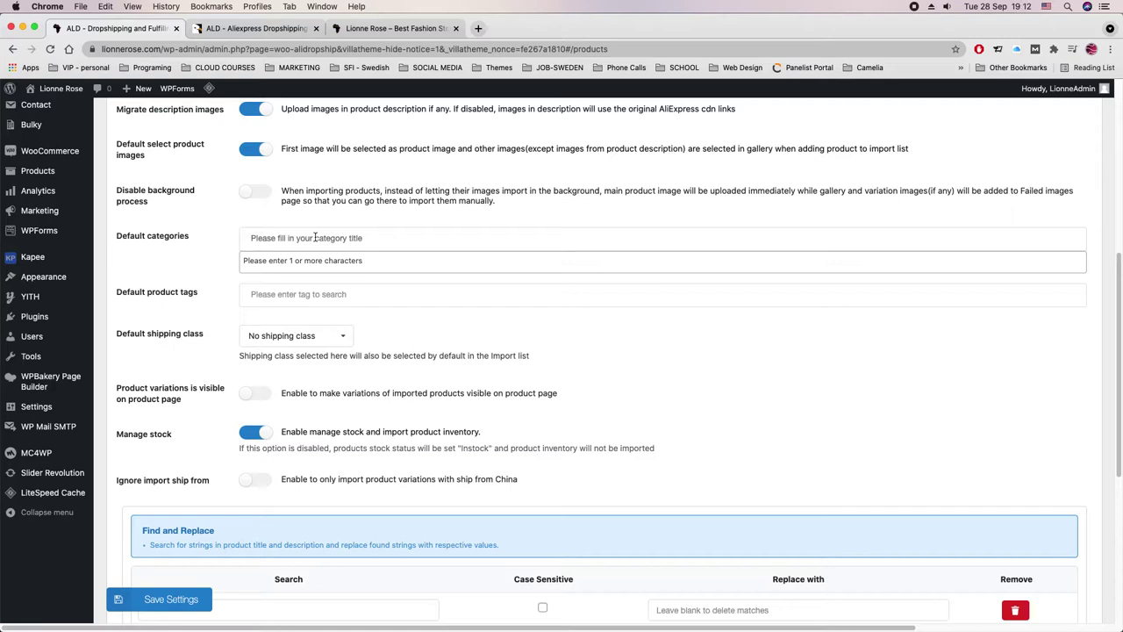
left_click(187, 270)
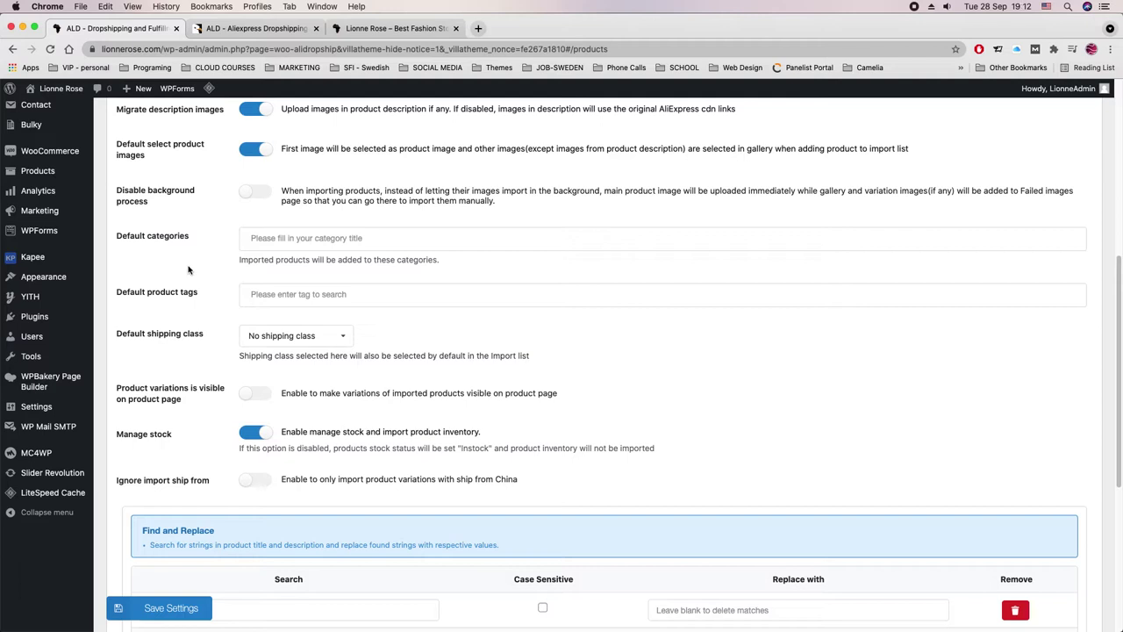
scroll(212, 283, "down", 1)
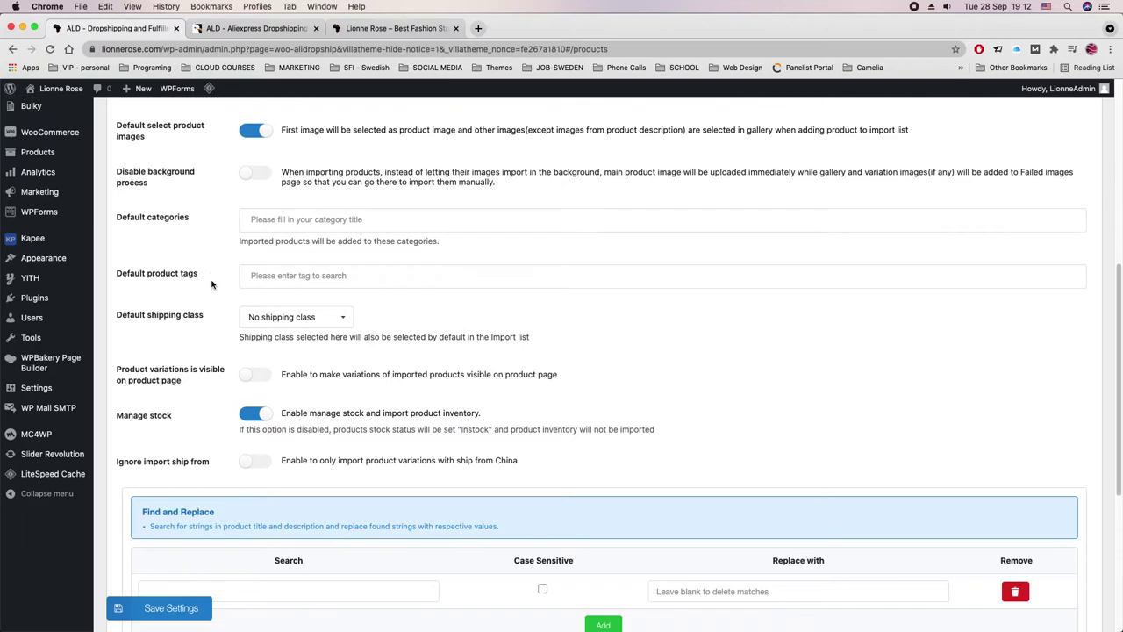
Add Women as a default product tag for imported products
left_click(394, 277)
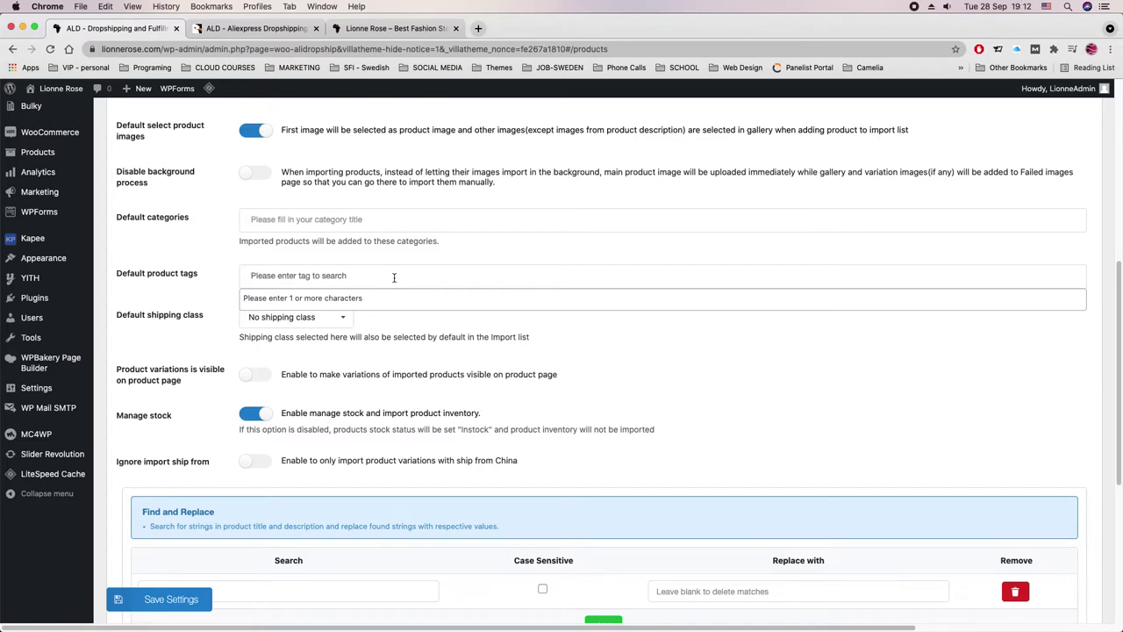
type("Wom")
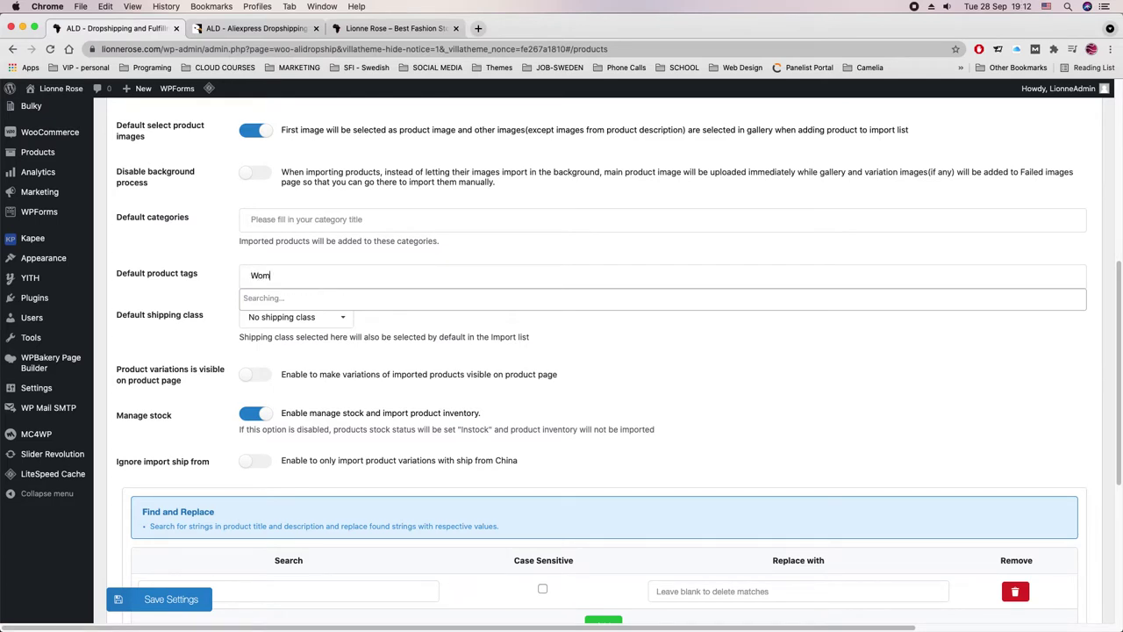
type("en")
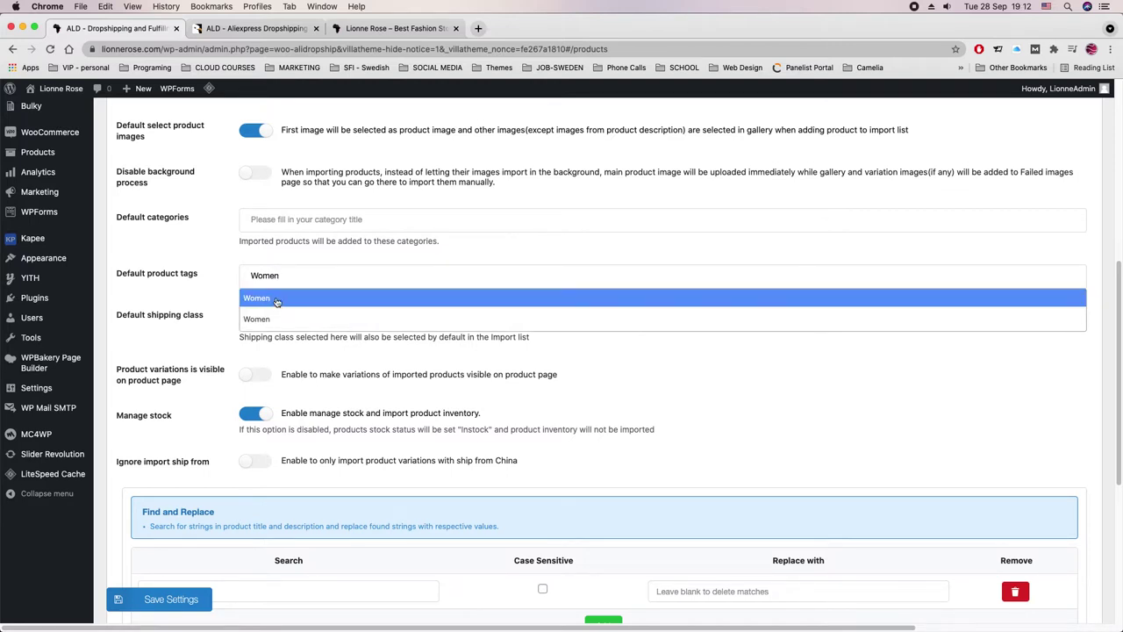
left_click(276, 301)
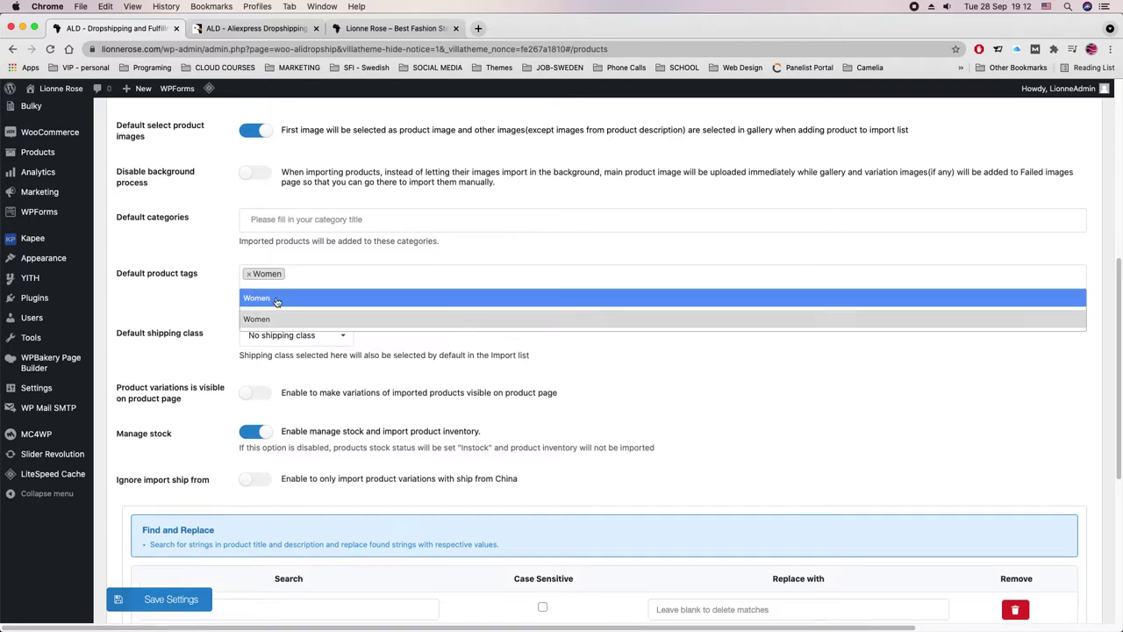
Add Men and Shoes to the default product tags for imported products
left_click(329, 283)
type("Men")
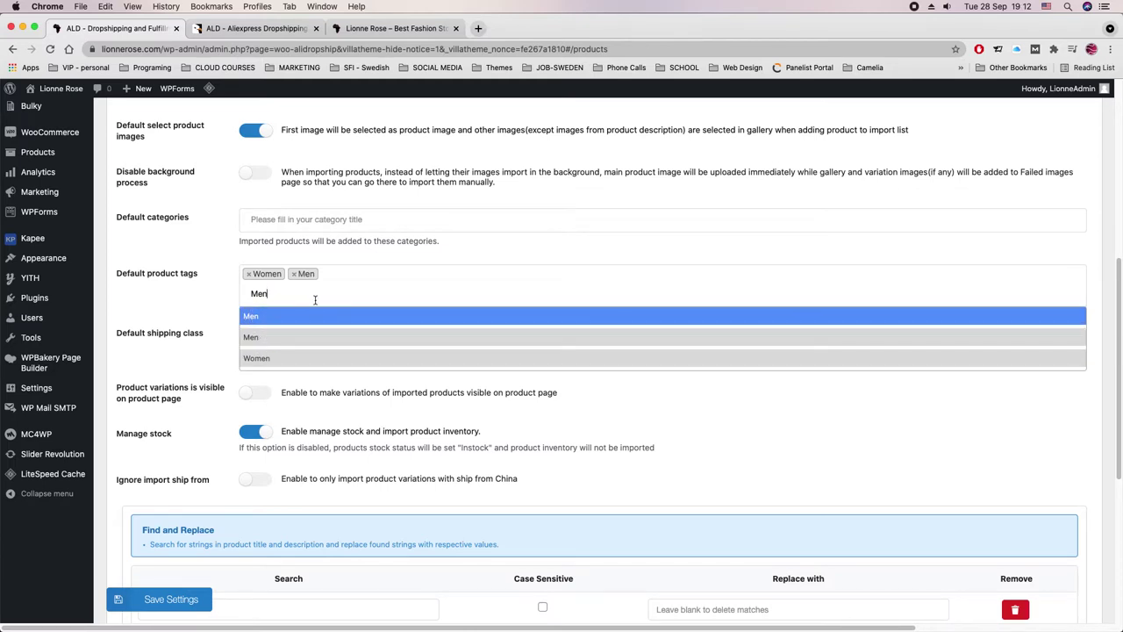
key("Return")
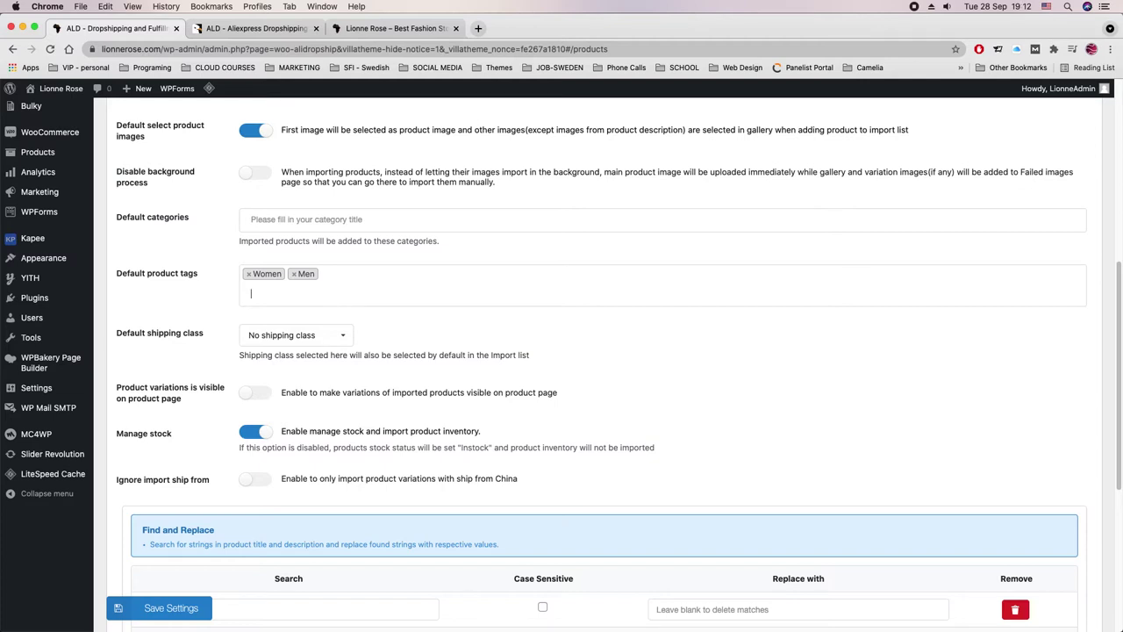
type("Shoes")
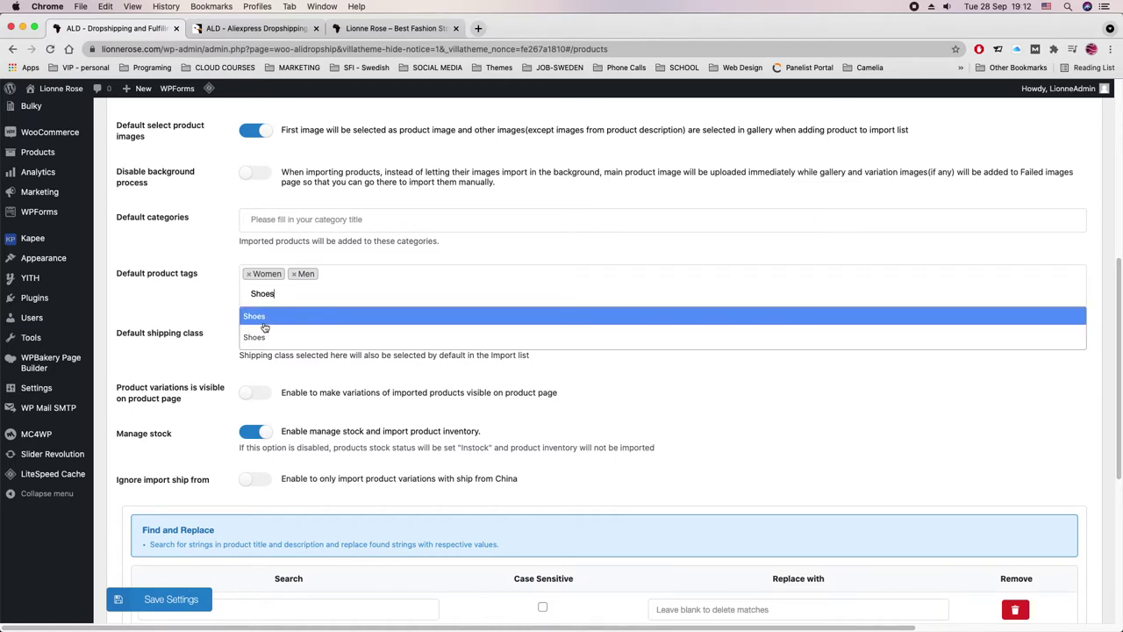
left_click(265, 328)
left_click(200, 312)
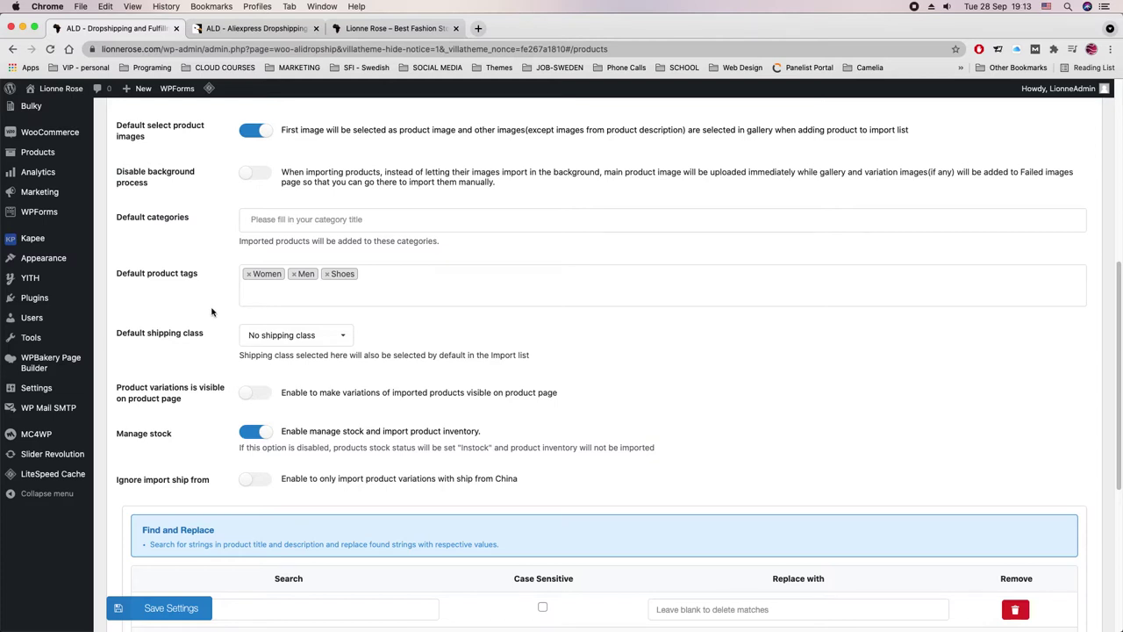
Remove the Shoes and Men tags from the default product tags
left_click(377, 278)
left_click(383, 273)
key("BackSpace")
key("BackSpace")
key("BackSpace")
key("BackSpace")
key("BackSpace")
key("BackSpace")
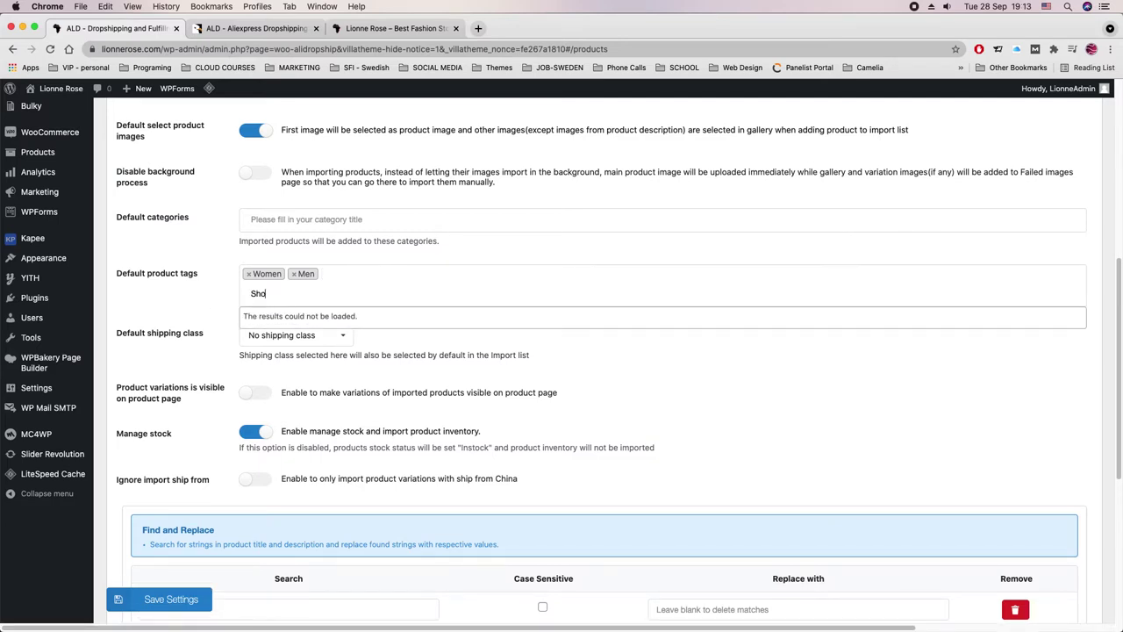
key("BackSpace")
key("BackSpace")
key("BackSpace")
key("BackSpace")
Try to add both matching Men suggestions to the default product tags
type("Men")
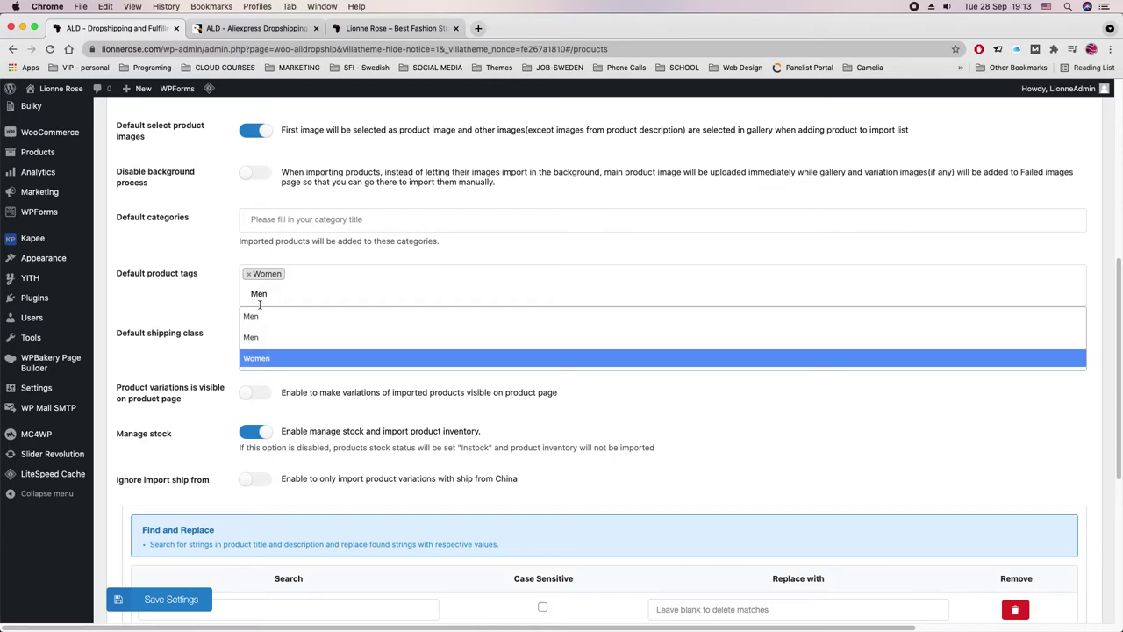
left_click(252, 318)
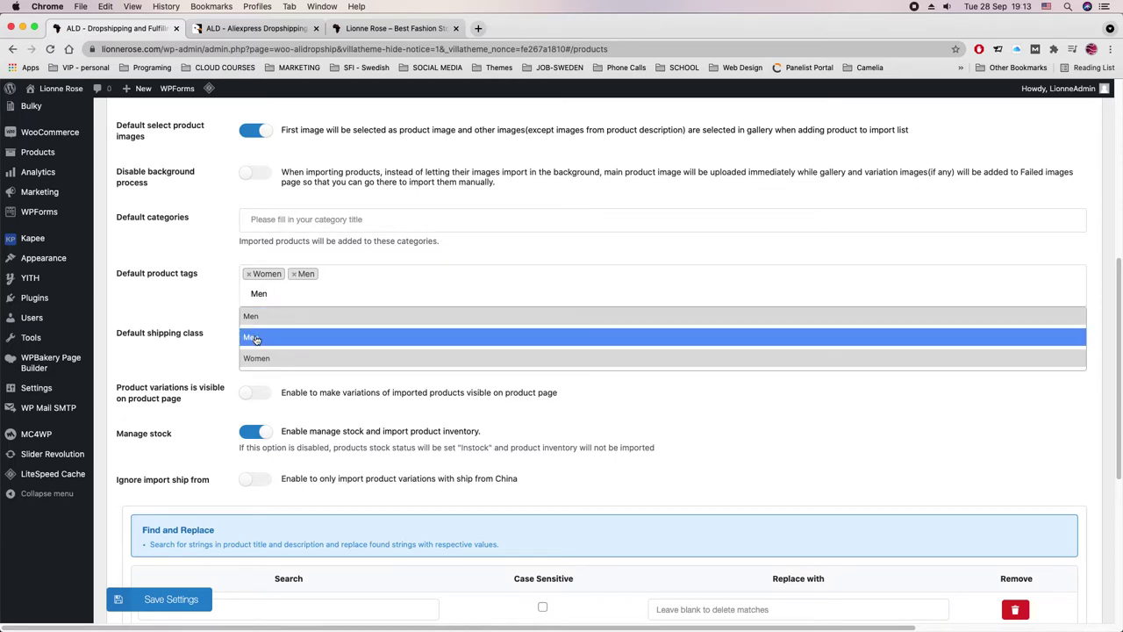
left_click(254, 337)
left_click(189, 308)
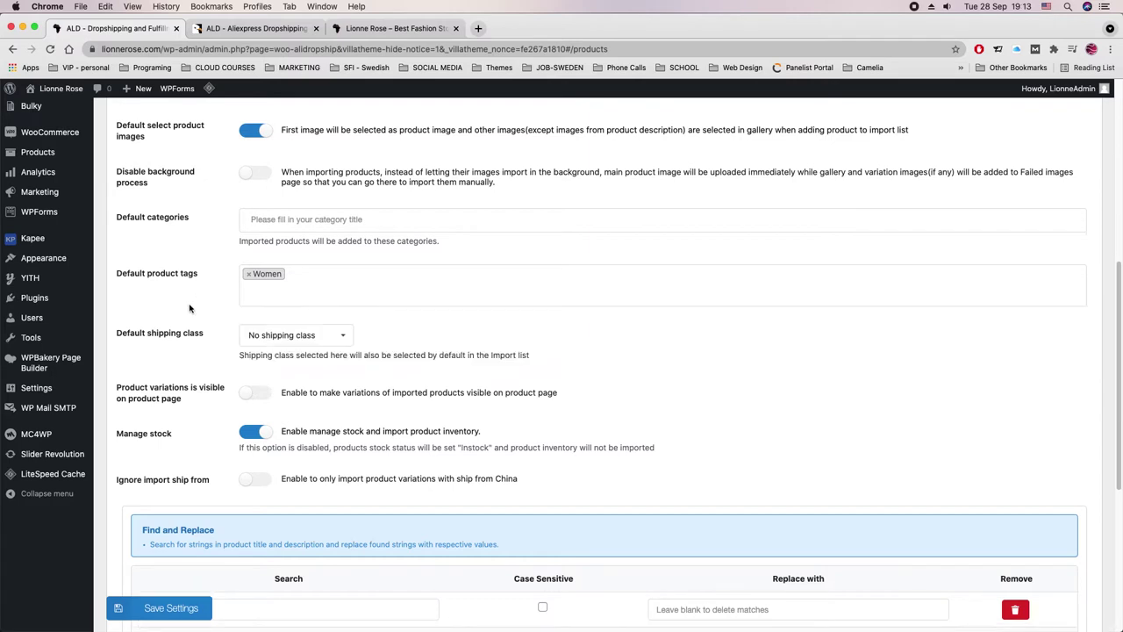
Add Men alongside Women in the default product tags
left_click(289, 299)
type("Men")
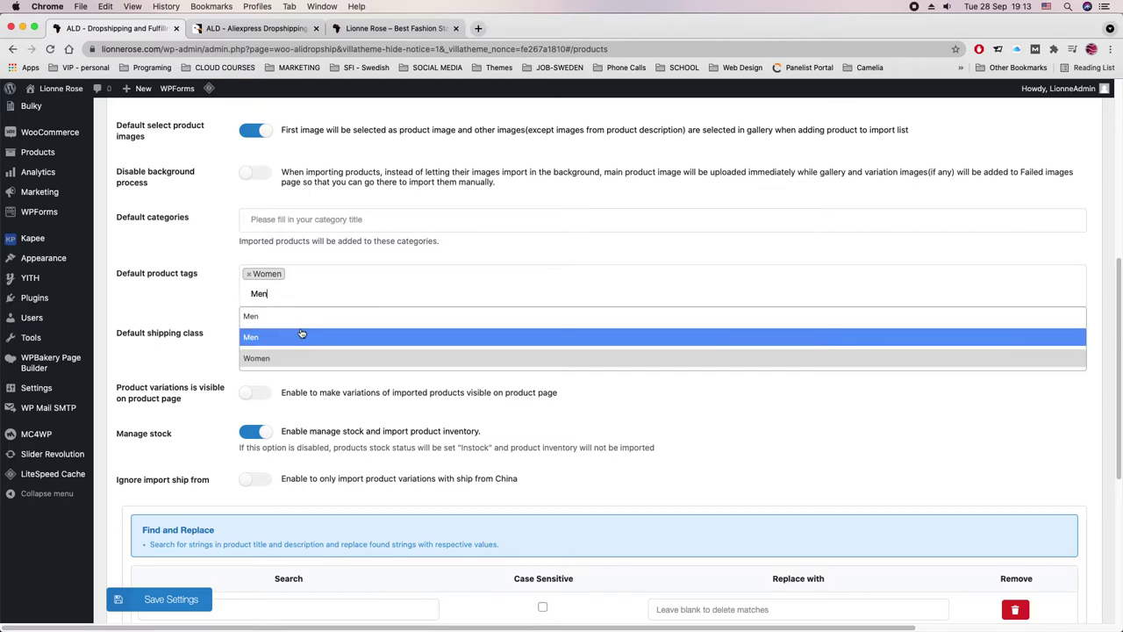
left_click(291, 337)
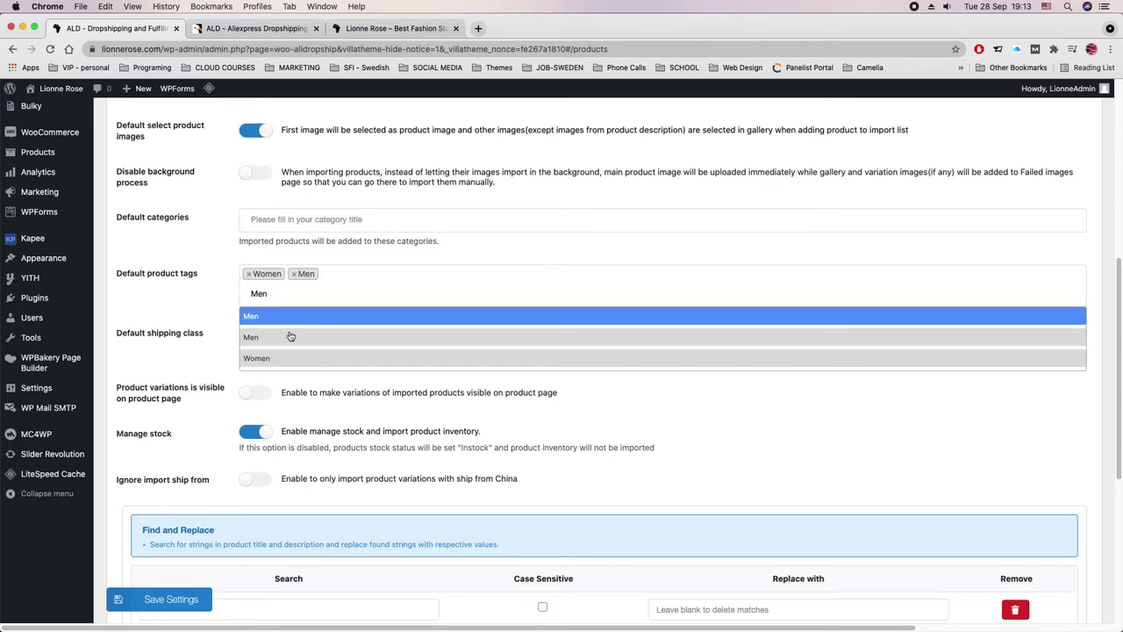
left_click(204, 309)
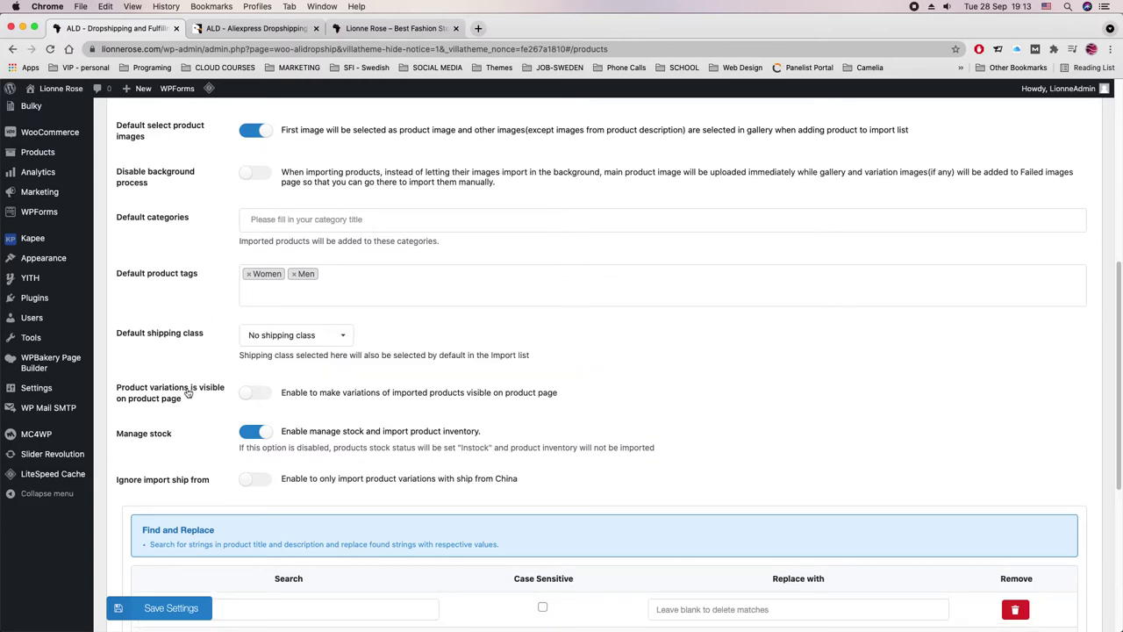
Set the default shipping class for imported products to Flat Rate and review the other shipping class choices
left_click(344, 338)
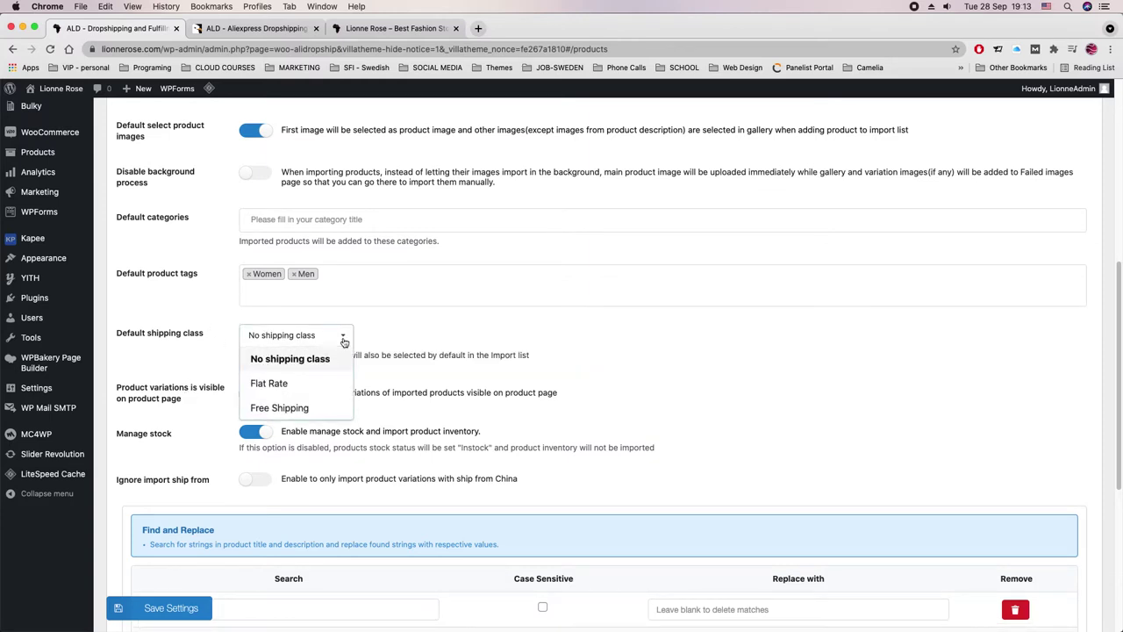
left_click(268, 384)
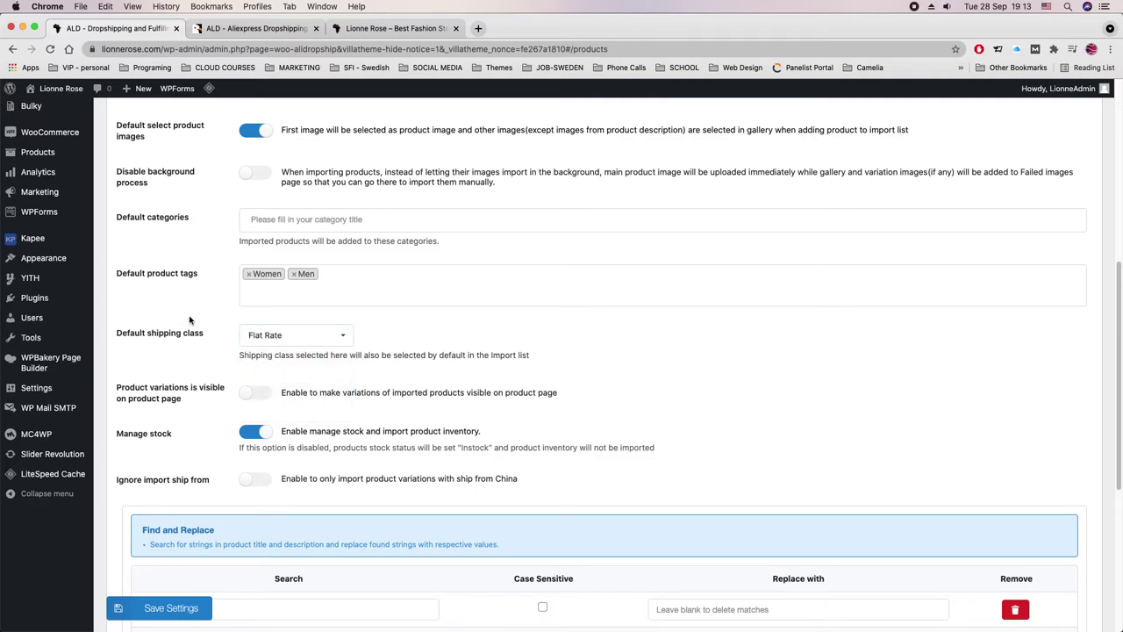
scroll(195, 360, "down", 2)
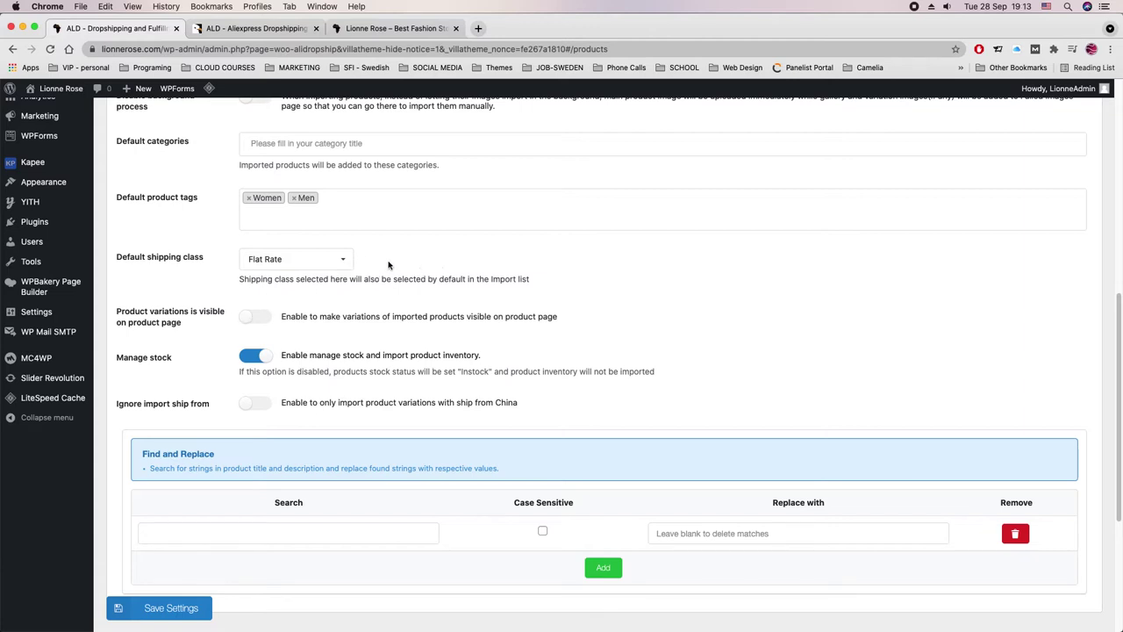
left_click(345, 258)
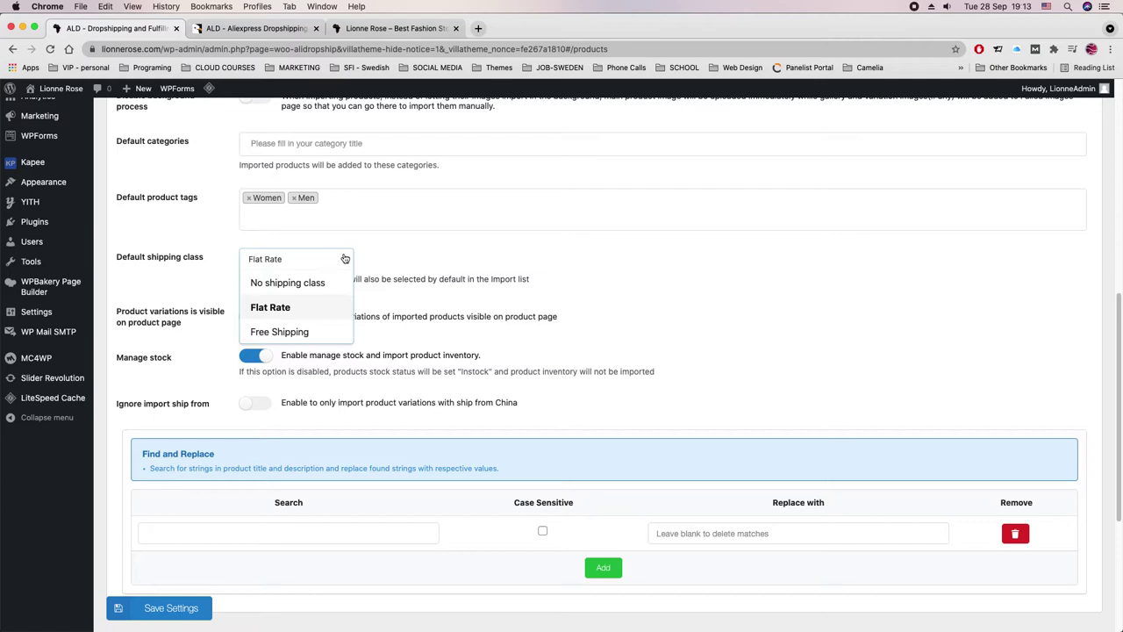
left_click(197, 273)
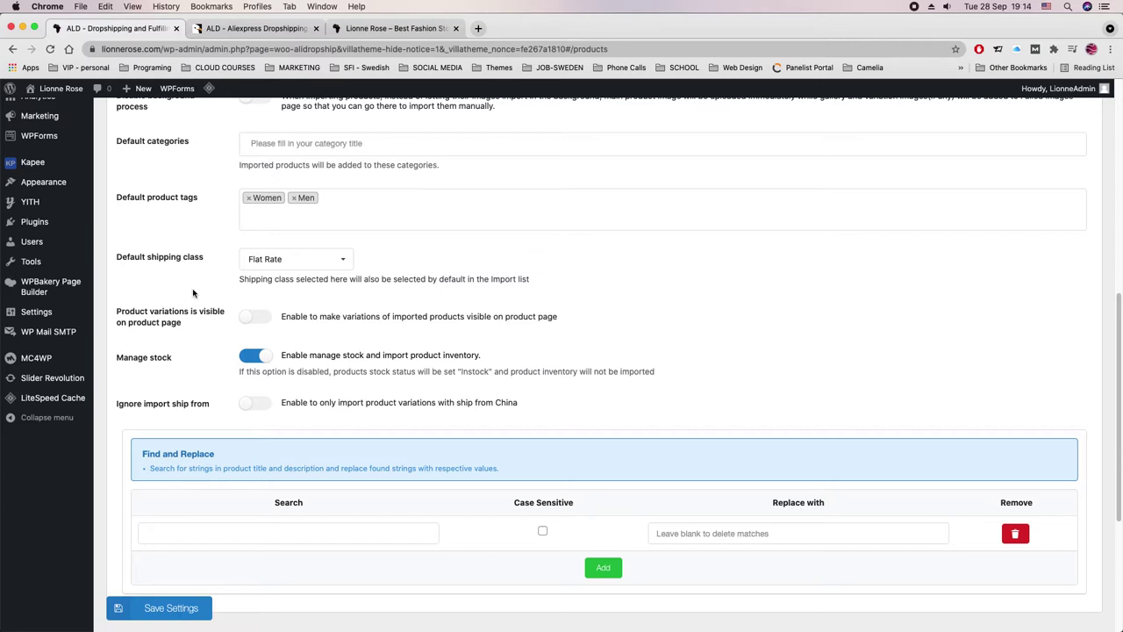
Make variations of imported products visible on the product page and save the Products settings
left_click(251, 321)
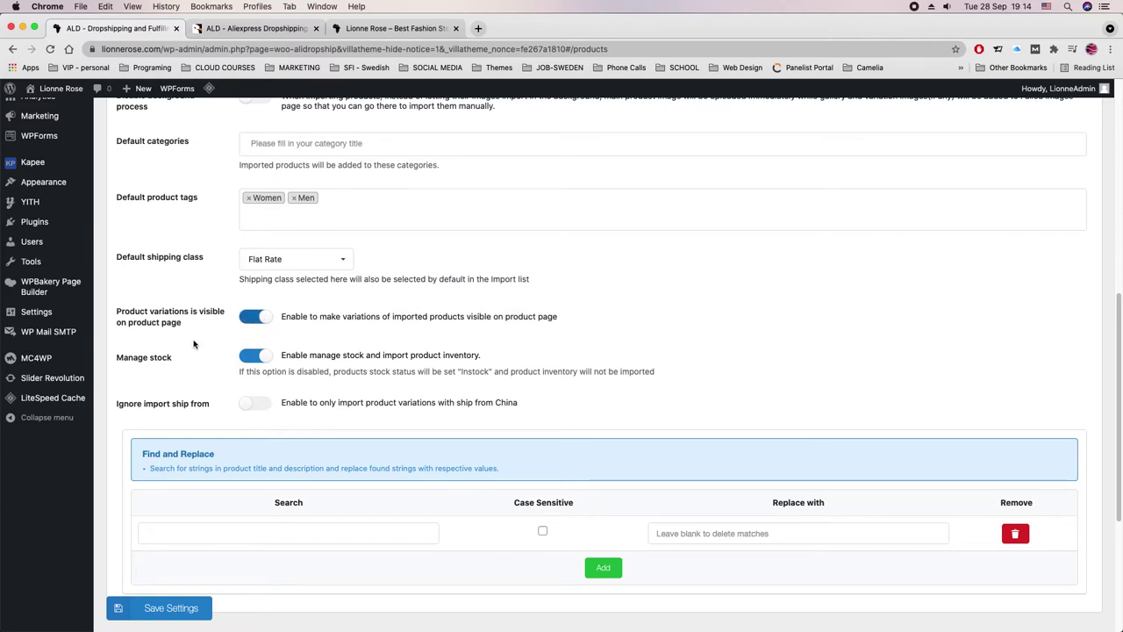
scroll(194, 344, "down", 1)
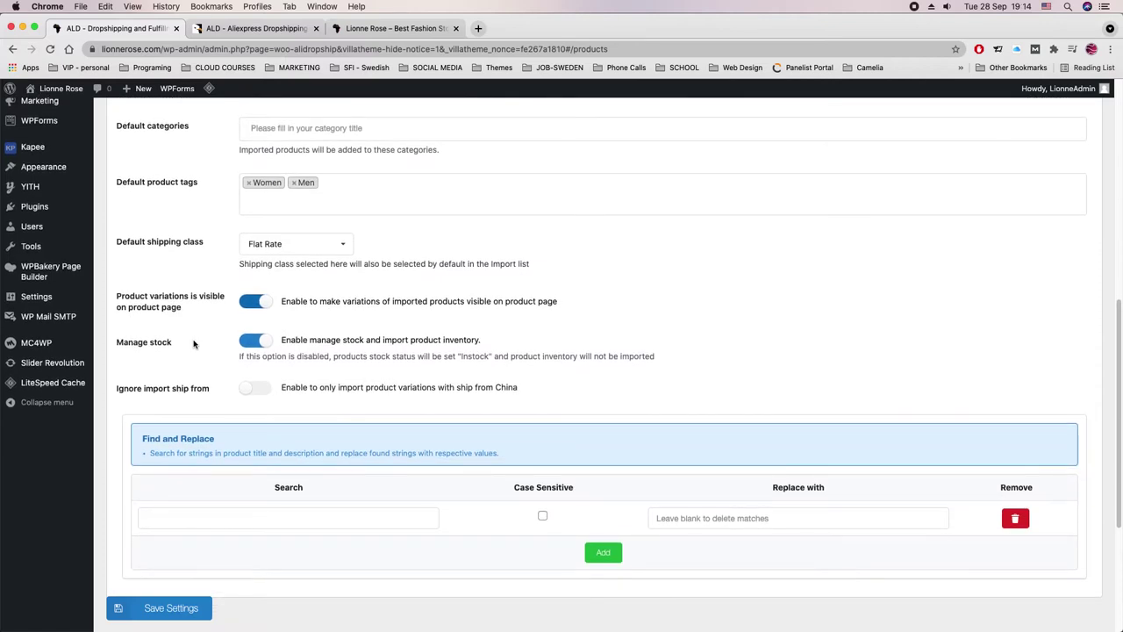
scroll(194, 344, "down", 1)
scroll(194, 344, "down", 1)
scroll(194, 344, "down", 3)
scroll(194, 344, "down", 1)
scroll(194, 344, "down", 1)
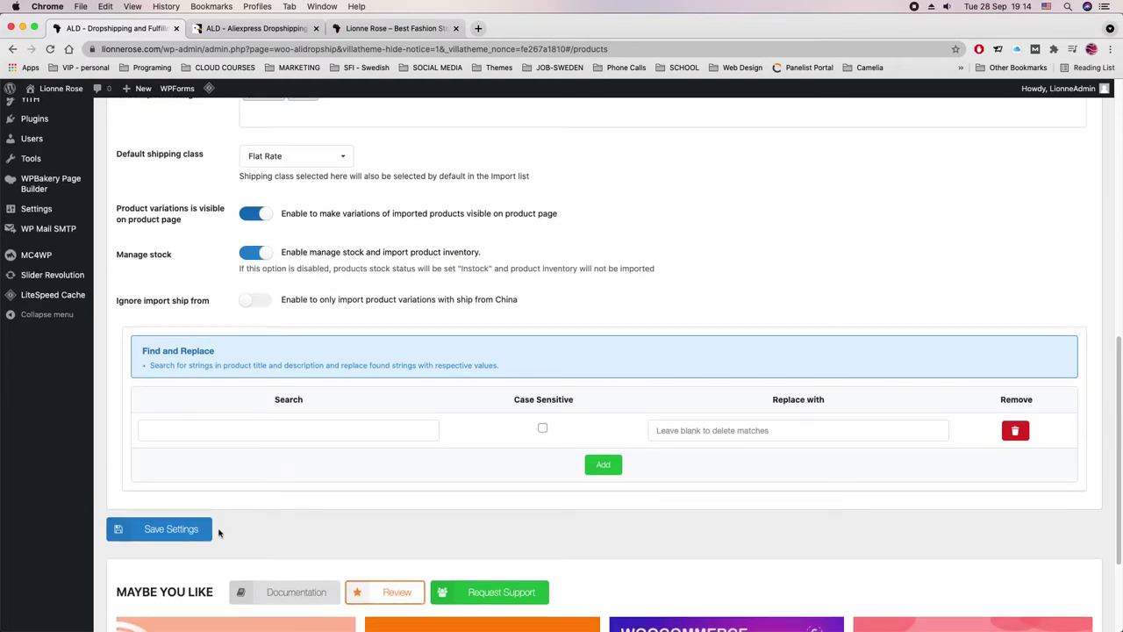
left_click(145, 536)
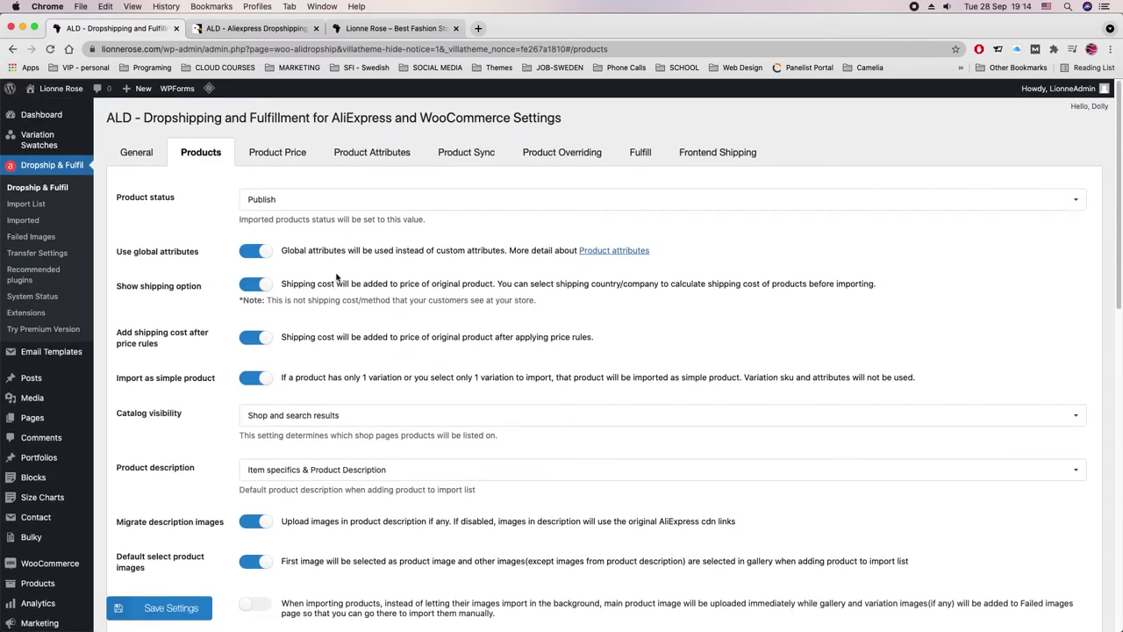
Create a Find and Replace rule that replaces "cm" with "inc" in imported product titles and descriptions
scroll(336, 276, "down", 5)
scroll(336, 276, "down", 4)
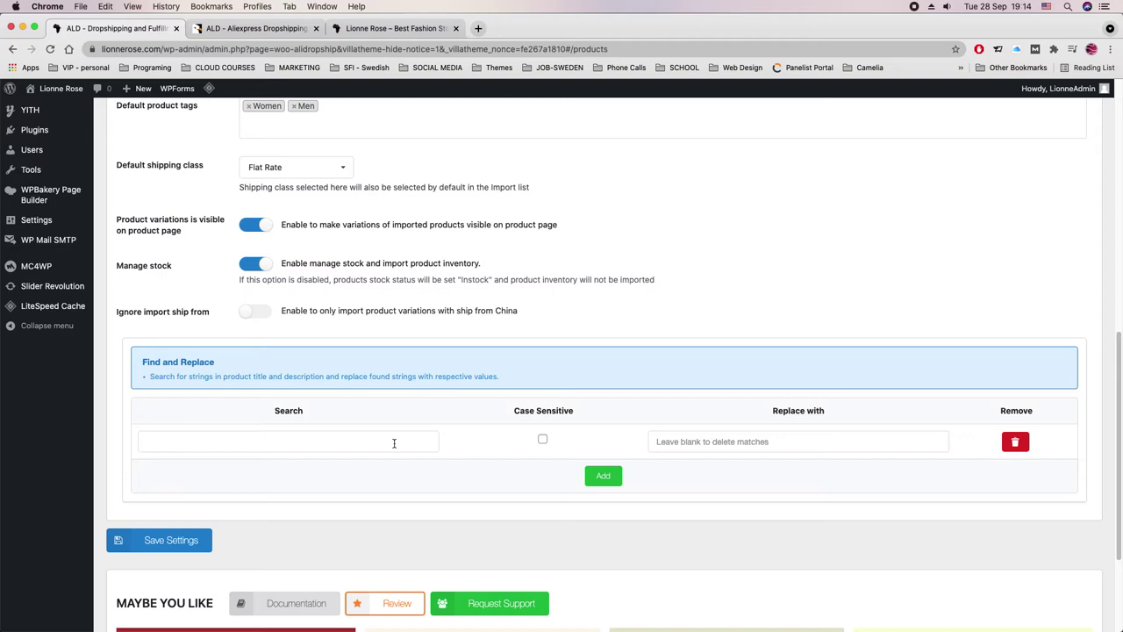
left_click(394, 443)
type("cm")
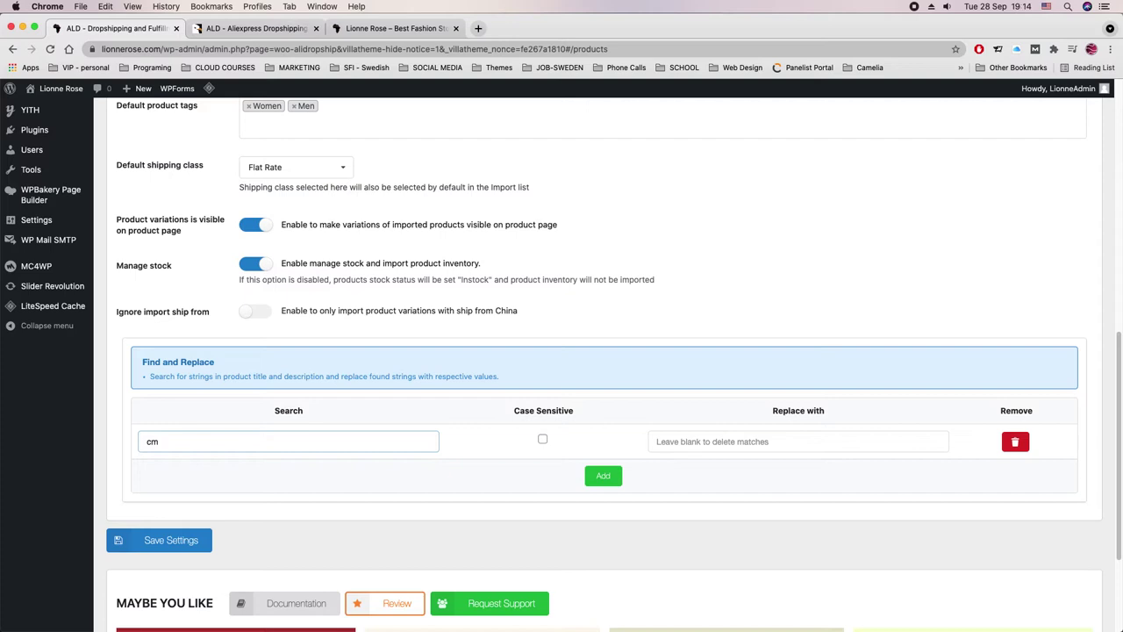
left_click(707, 446)
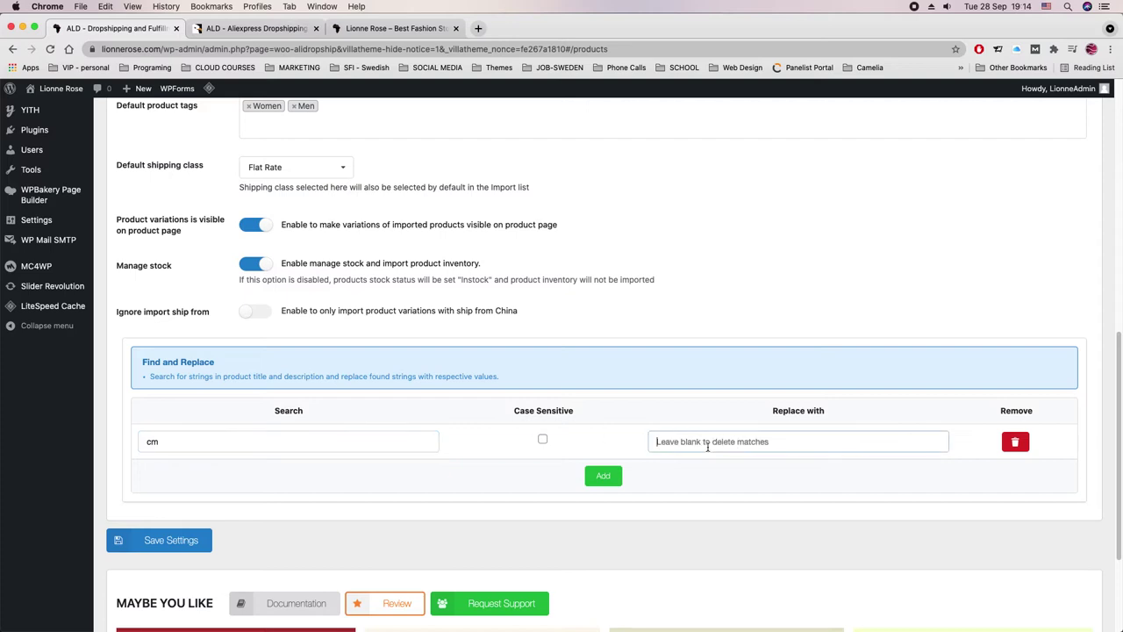
type("inc")
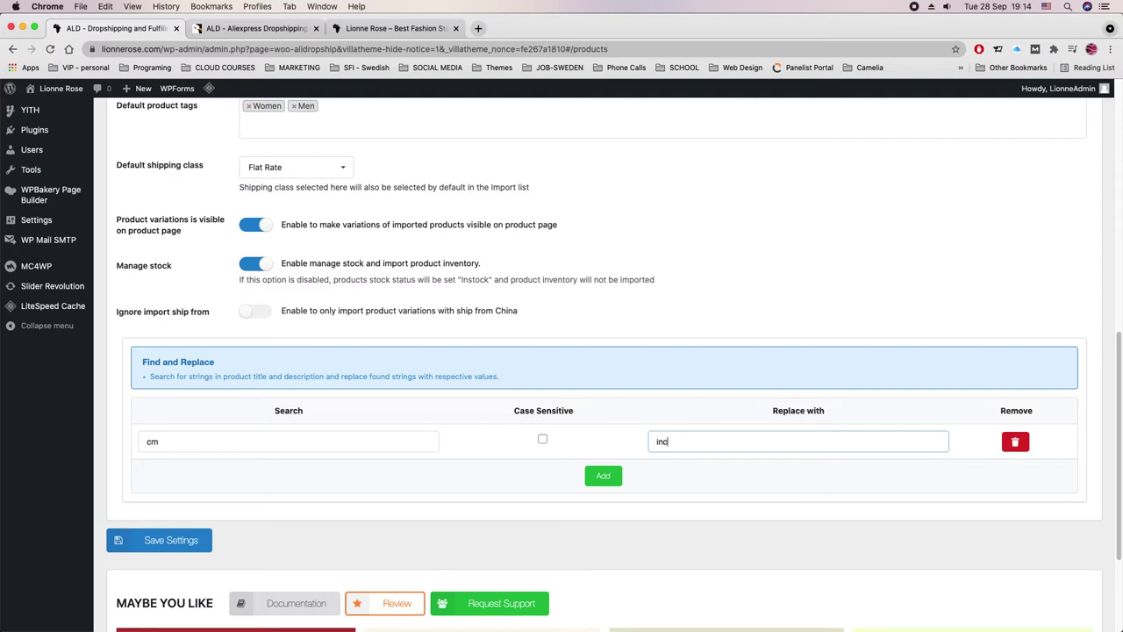
Add a Find and Replace rule that replaces "Kilometers" with "Miles", append another blank rule row, and save the settings
left_click(604, 476)
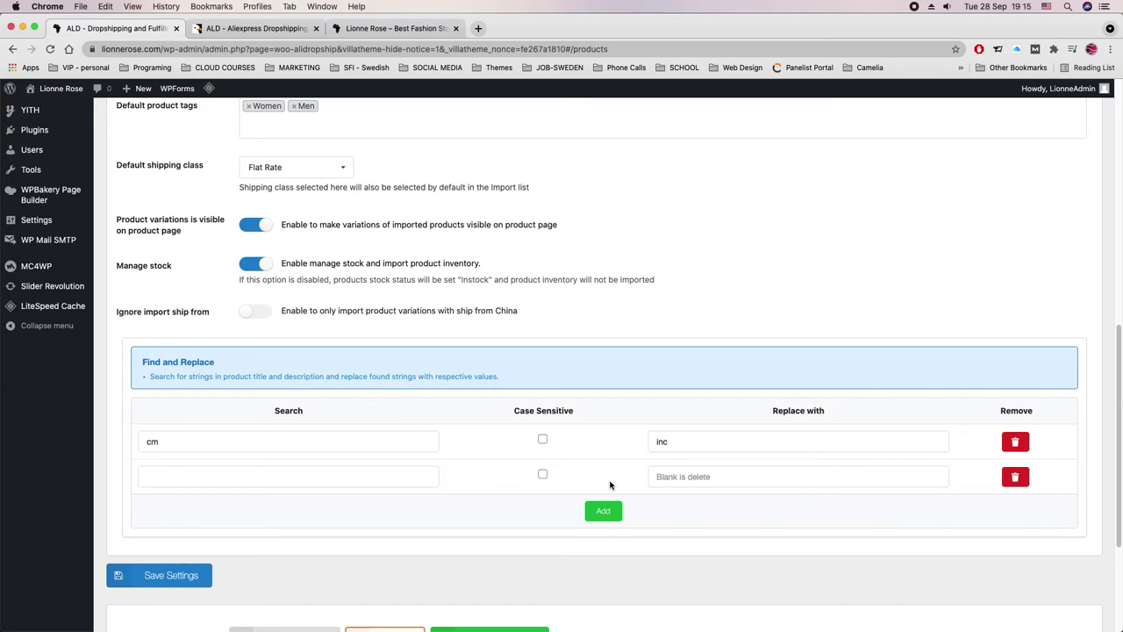
left_click(367, 482)
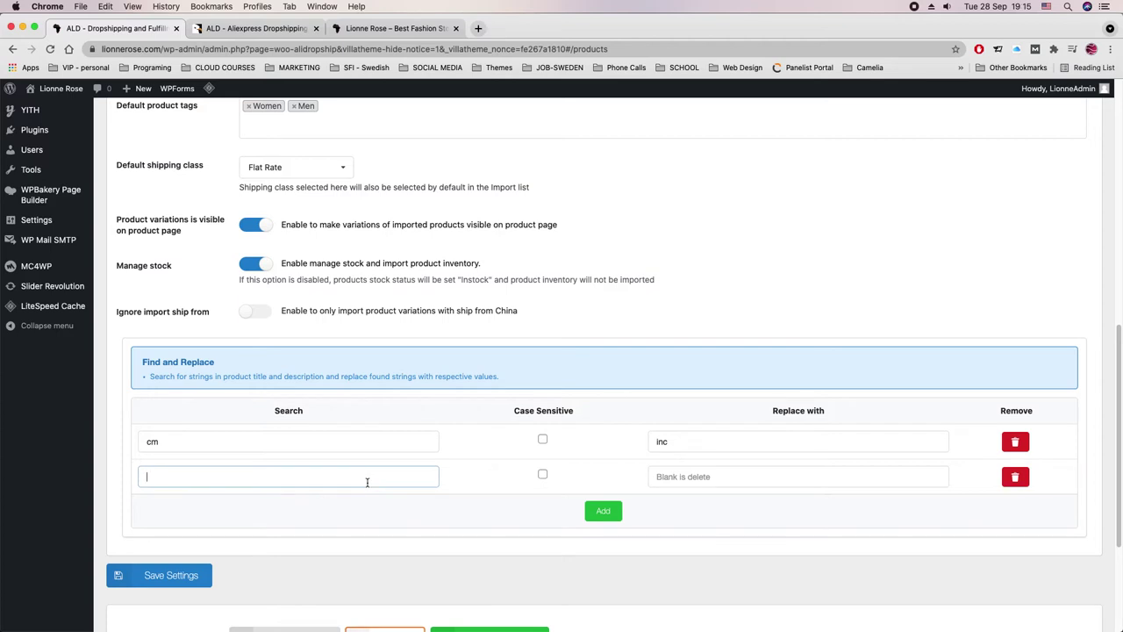
type("Kilometers")
left_click(673, 479)
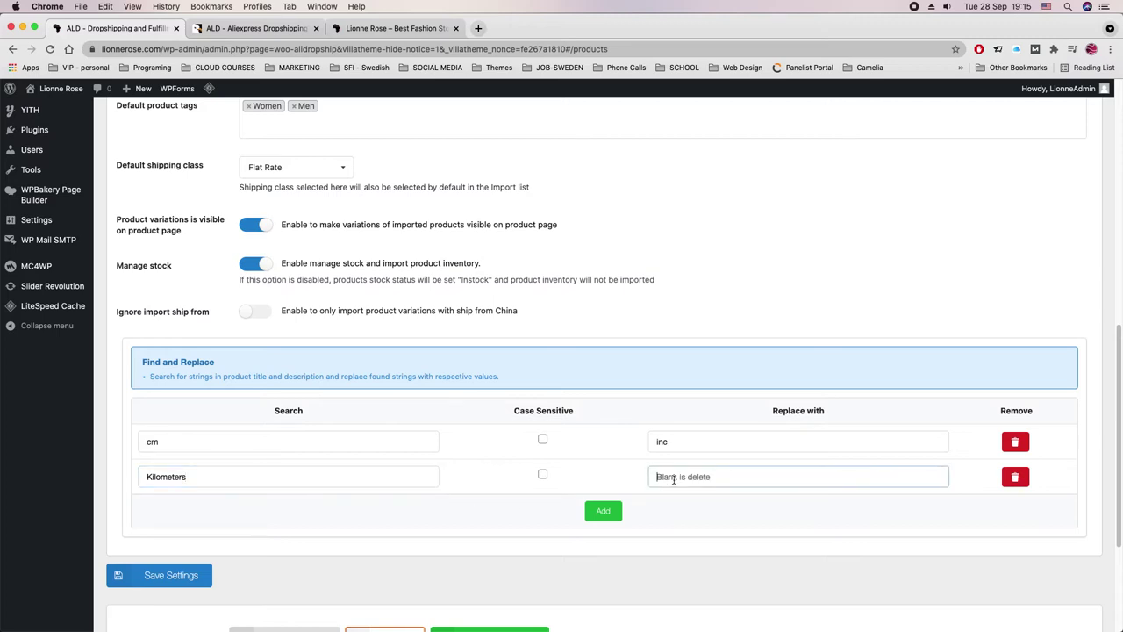
type("Miles")
left_click(610, 513)
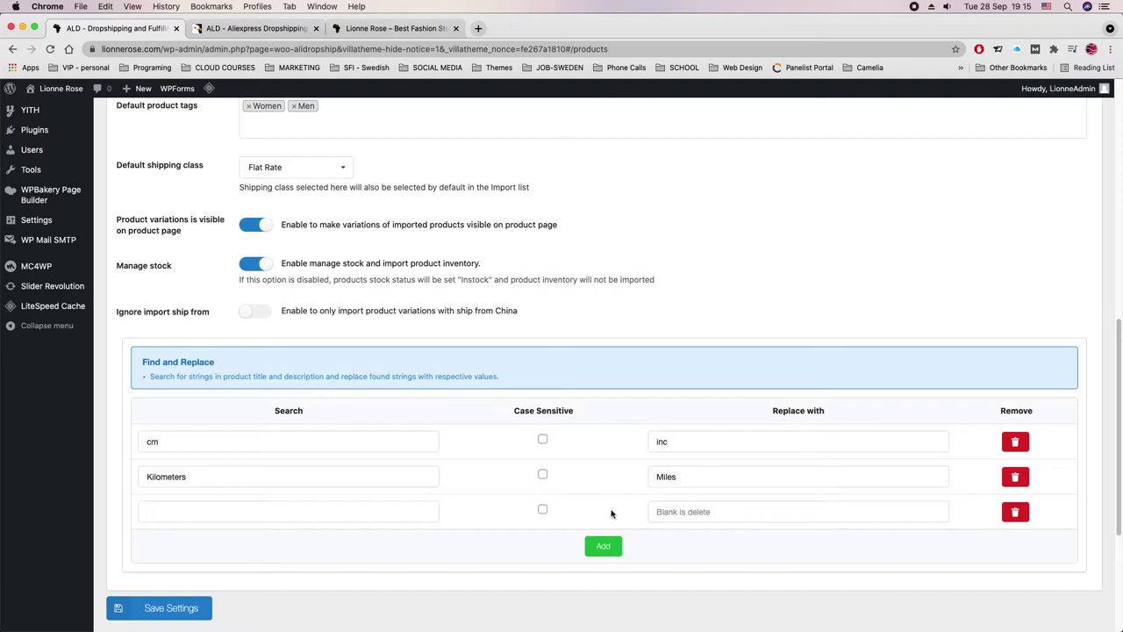
left_click(202, 614)
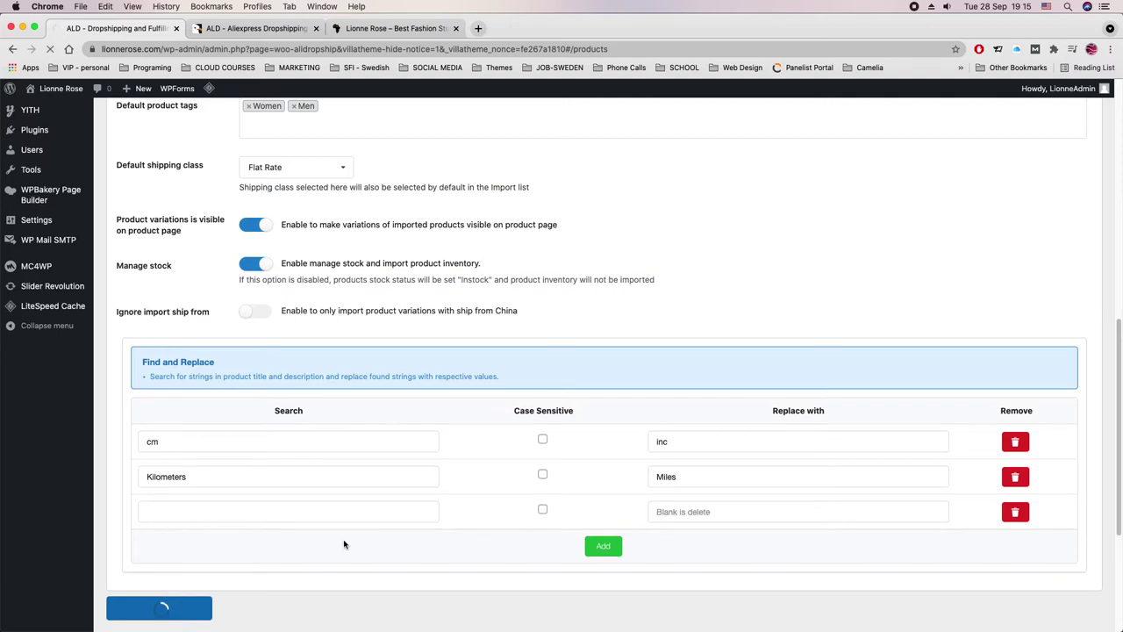
scroll(781, 407, "down", 3)
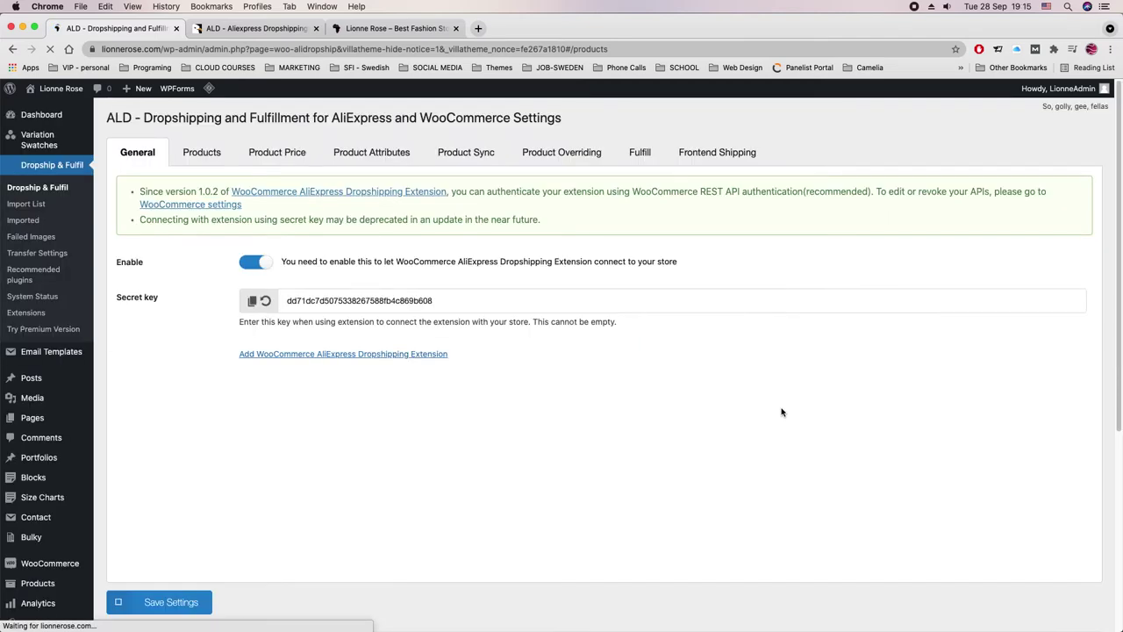
Open the Product Price settings, check the upgrade page for the Exchange rate API feature, and return to the settings
left_click(265, 153)
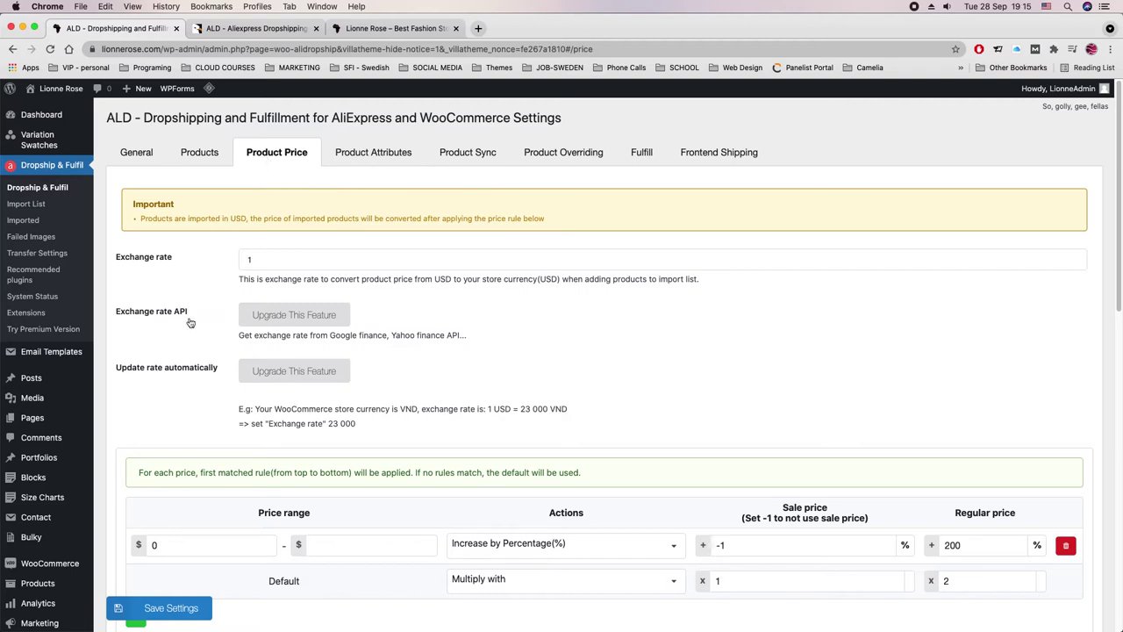
left_click(306, 316)
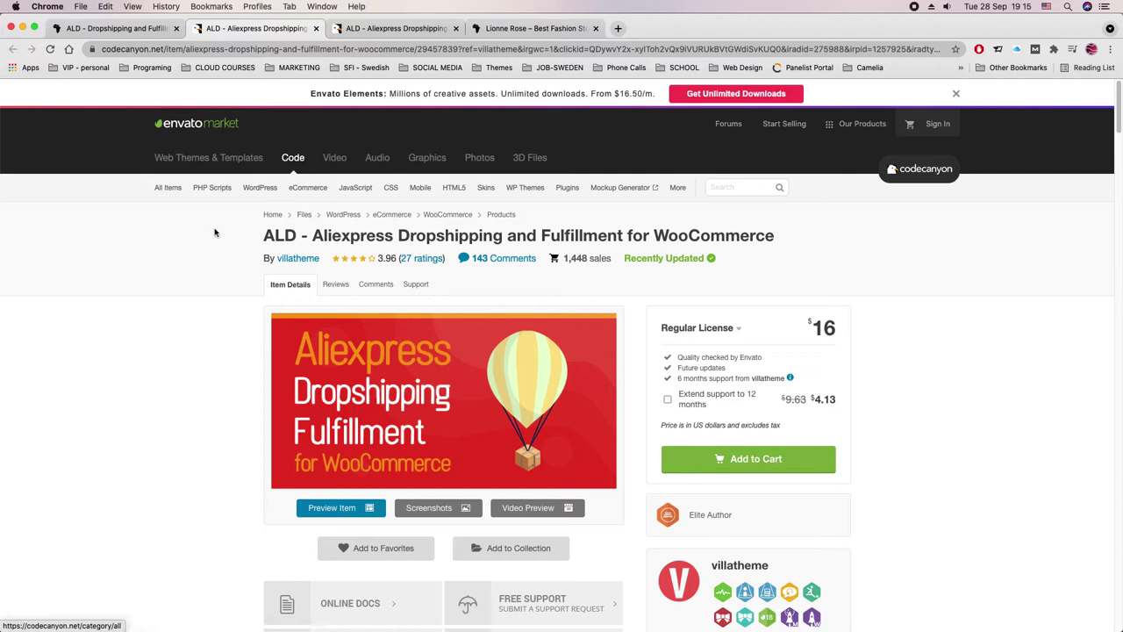
left_click(316, 28)
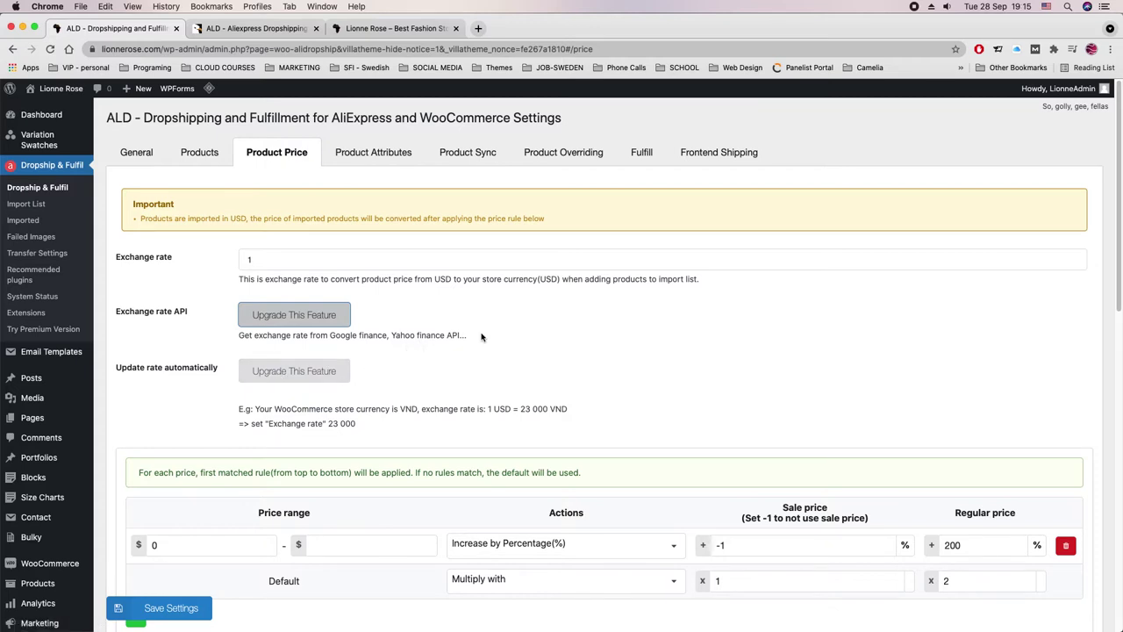
Limit the first price rule to the $0 to $50 range and keep its action as Increase by Percentage(%)
scroll(481, 342, "down", 3)
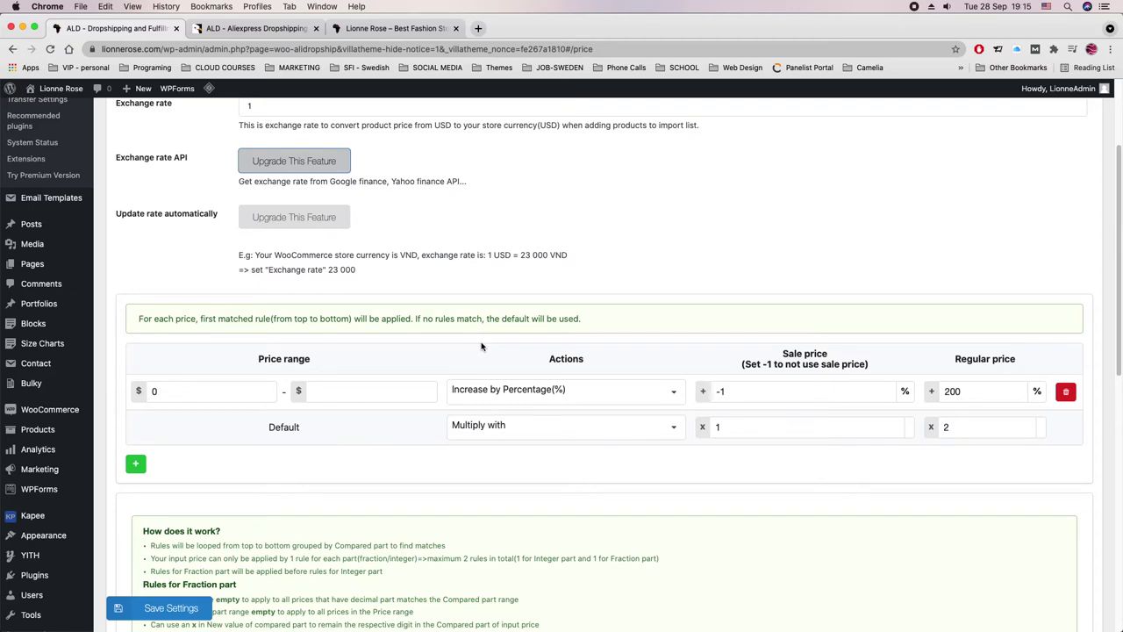
left_click(205, 386)
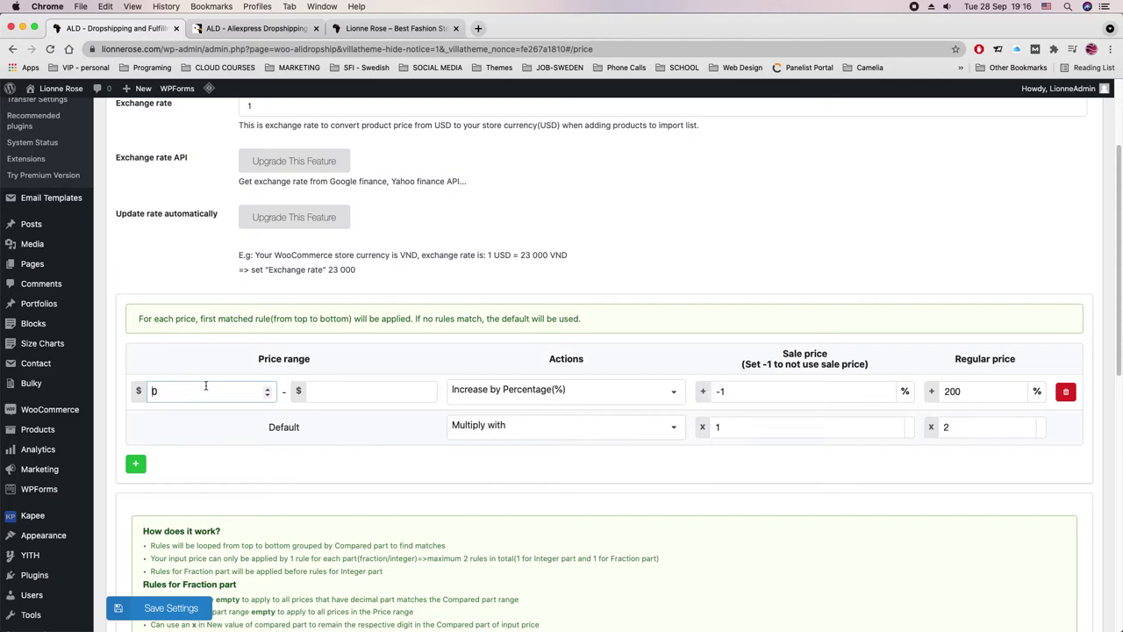
left_click(352, 391)
type("50")
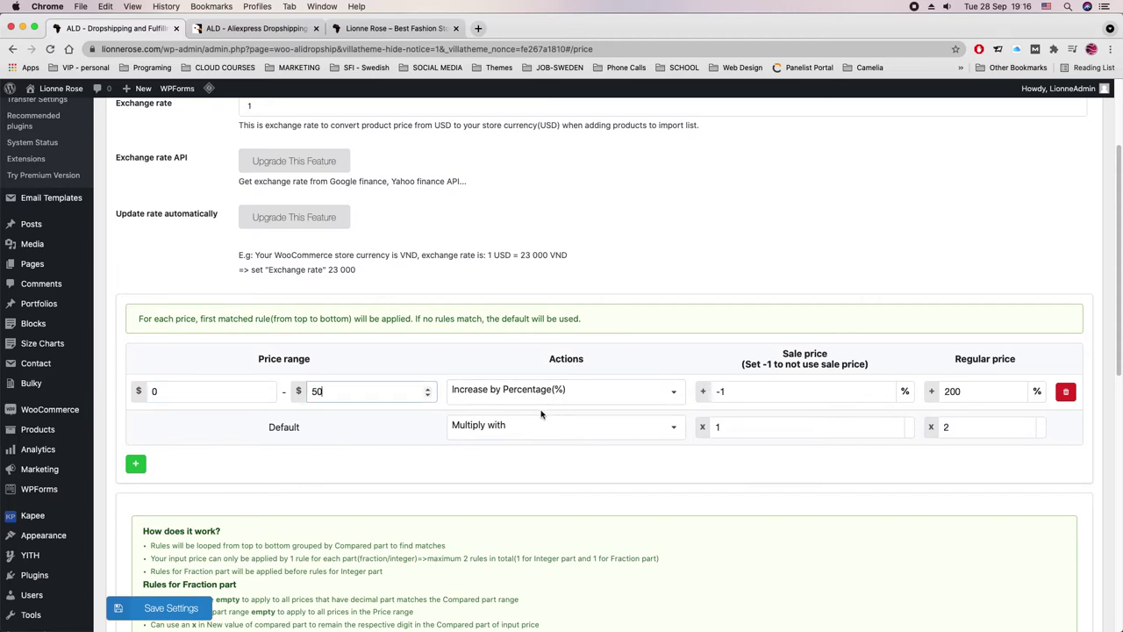
left_click(674, 395)
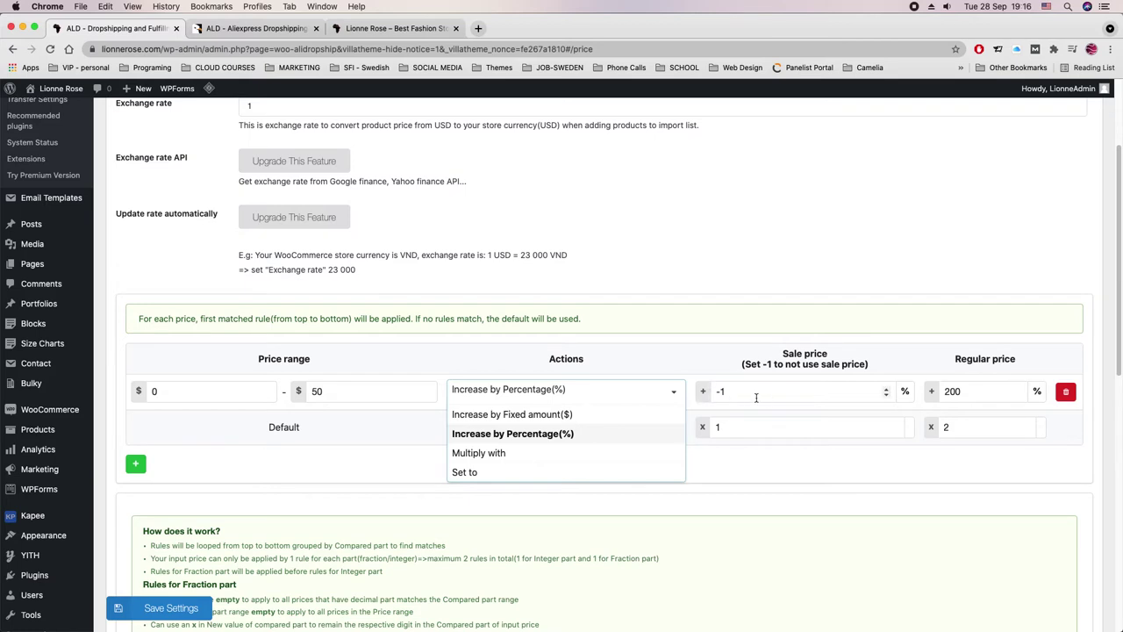
left_click(534, 436)
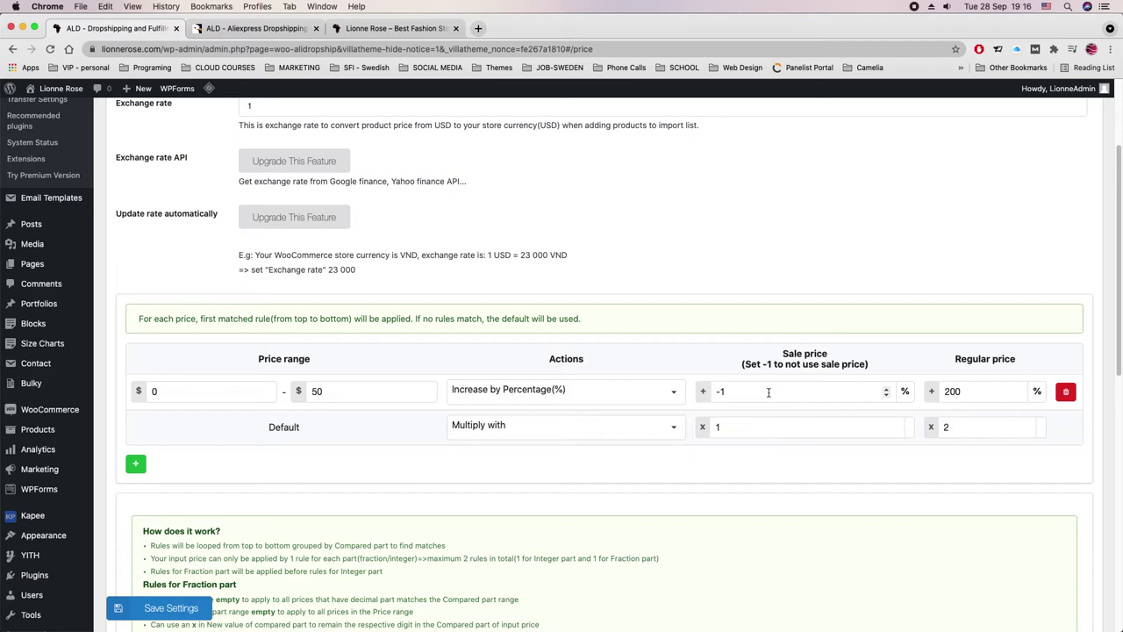
Set the sale price increase of the first price rule to 2% and the default rule's sale price multiplier to 2
left_click(887, 388)
left_click(887, 389)
left_click(887, 388)
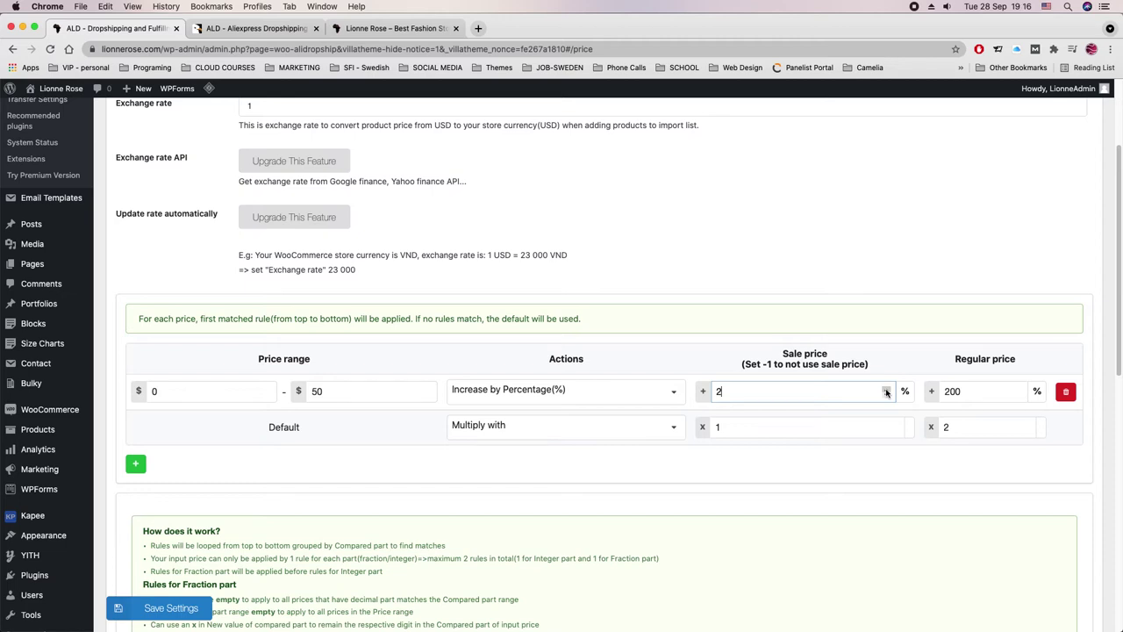
left_click(896, 425)
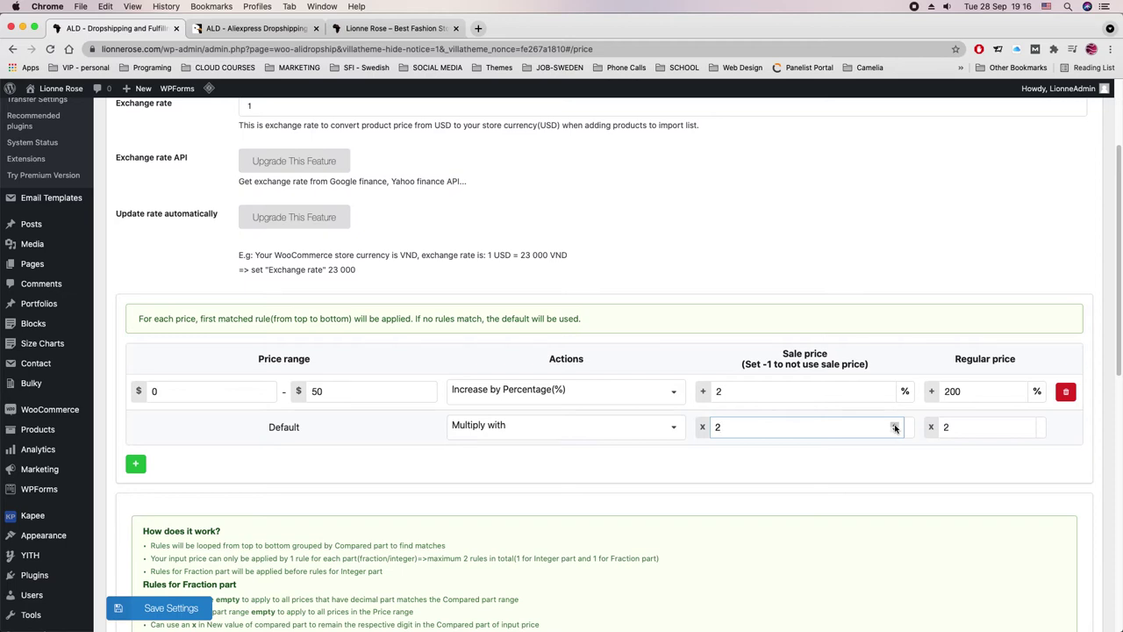
Add a second price rule for the $50 to $150 range with a sale price increase of 2%
left_click(137, 467)
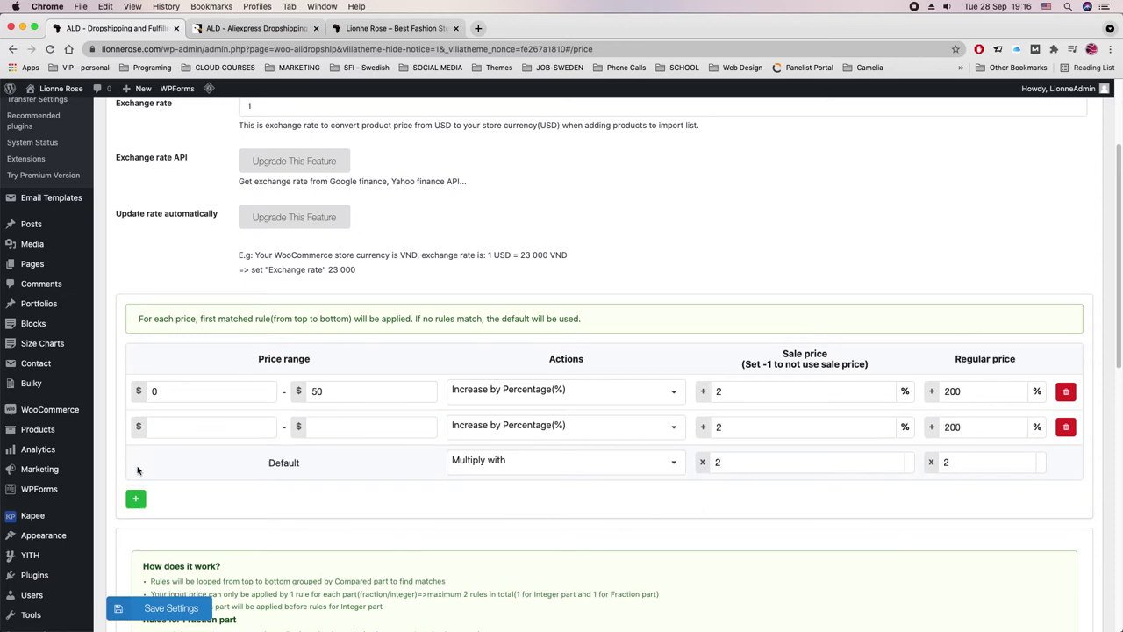
left_click(183, 427)
type("50")
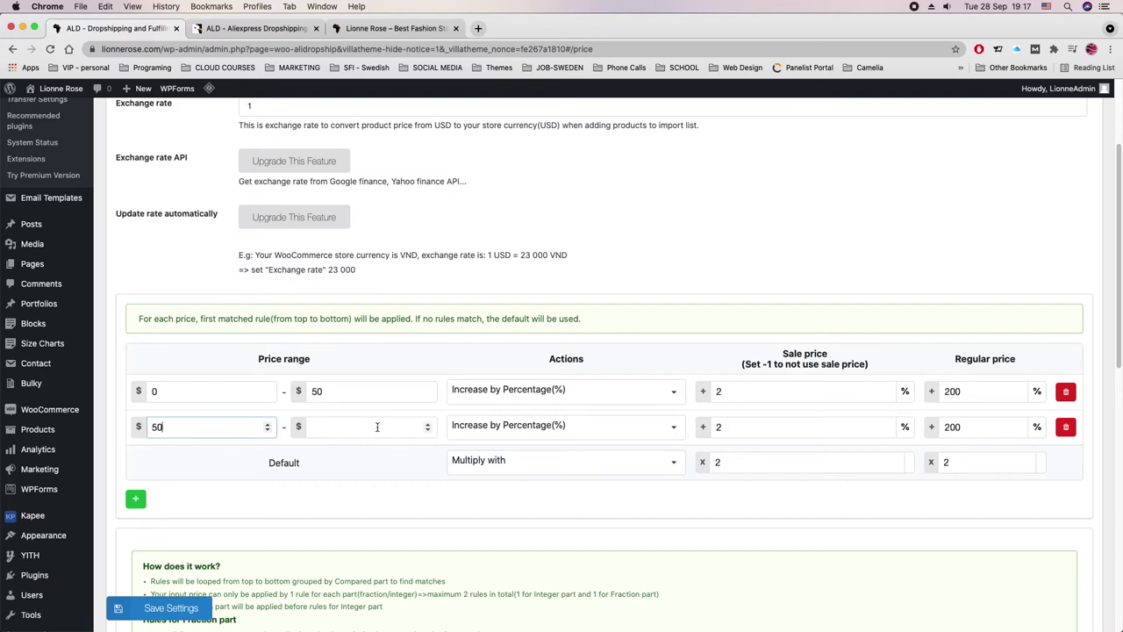
left_click(367, 427)
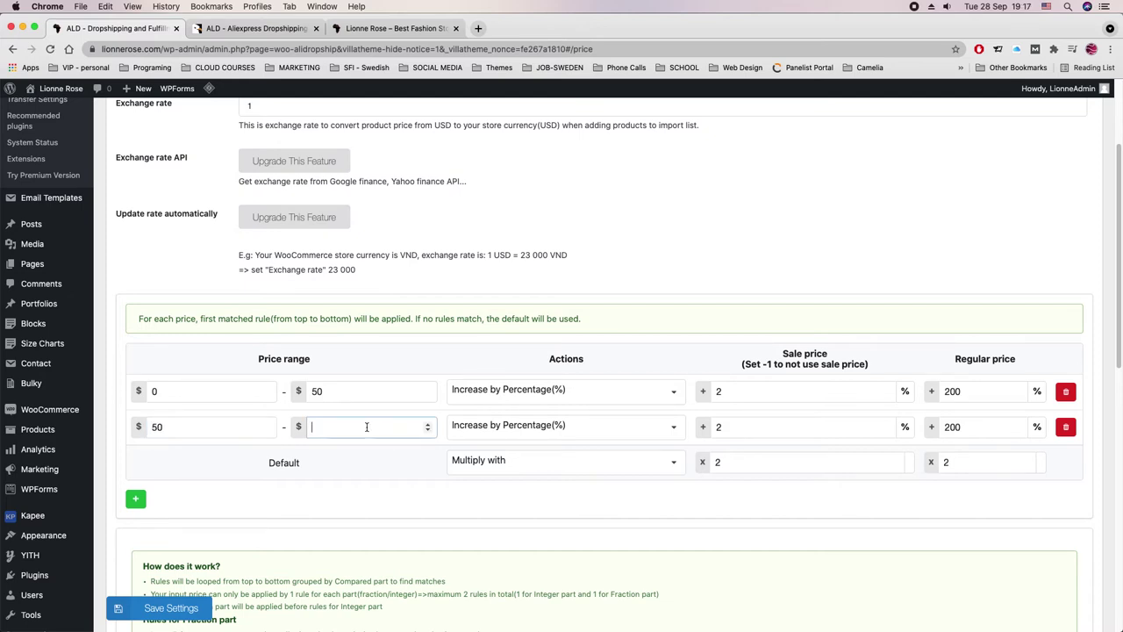
type("150")
left_click(773, 425)
key("BackSpace")
type("1")
key("BackSpace")
type("2")
Set the sale price increase of the $0 to $50 rule to 3%
left_click(728, 395)
key("BackSpace")
type("3")
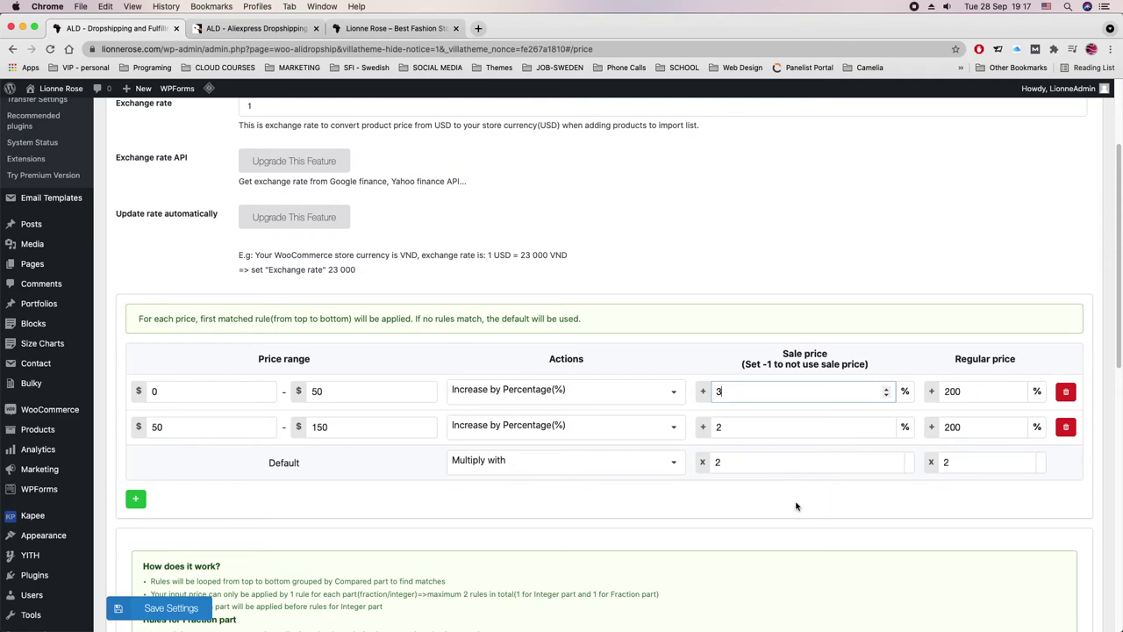
left_click(770, 497)
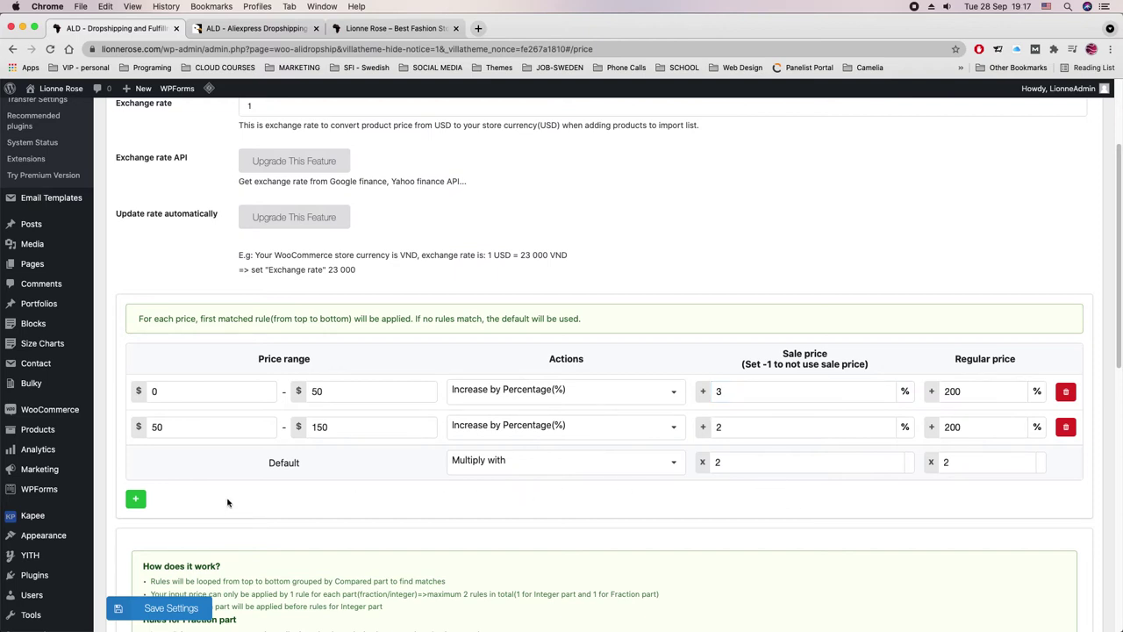
Add a third price rule for the $150 to $500 range with a sale price increase of 2.5%
left_click(136, 499)
left_click(176, 458)
type("150")
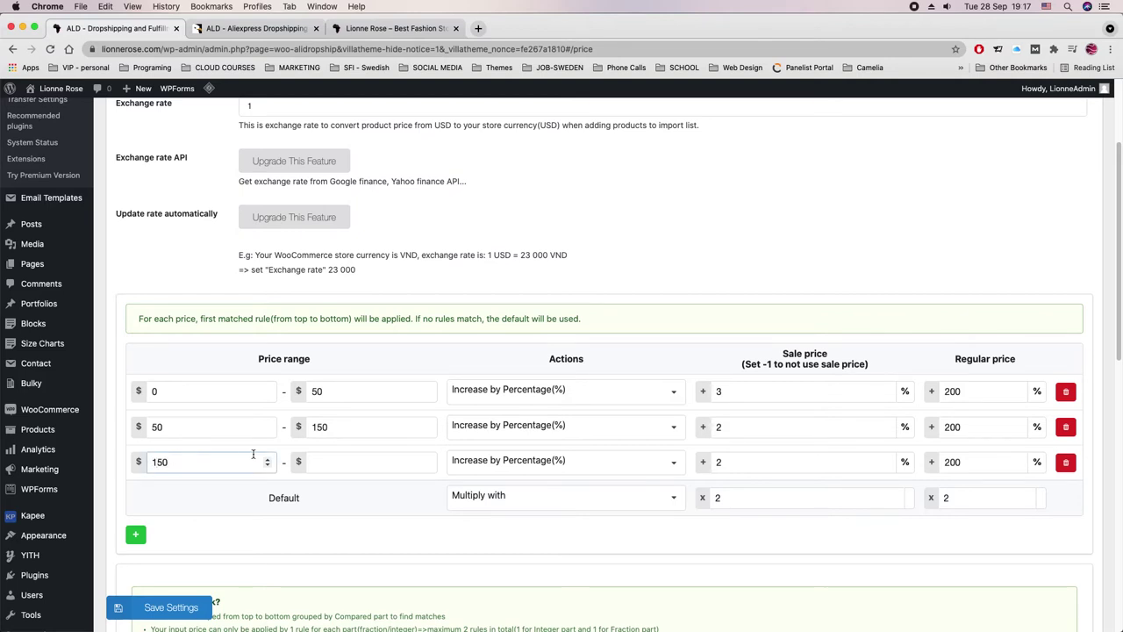
left_click(373, 465)
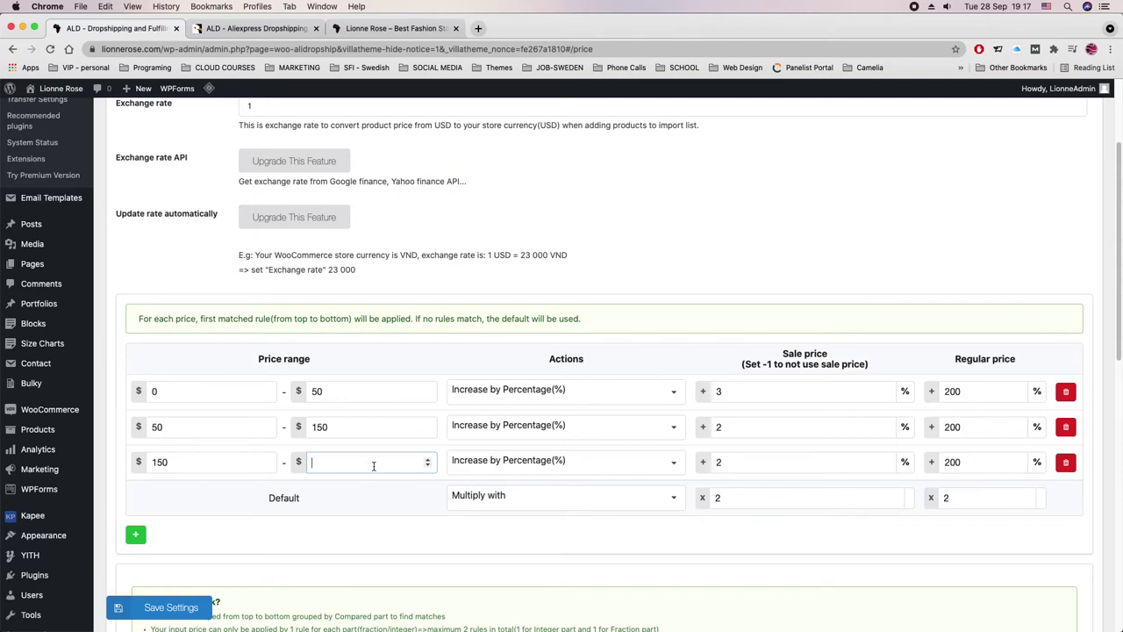
type("500")
left_click(752, 466)
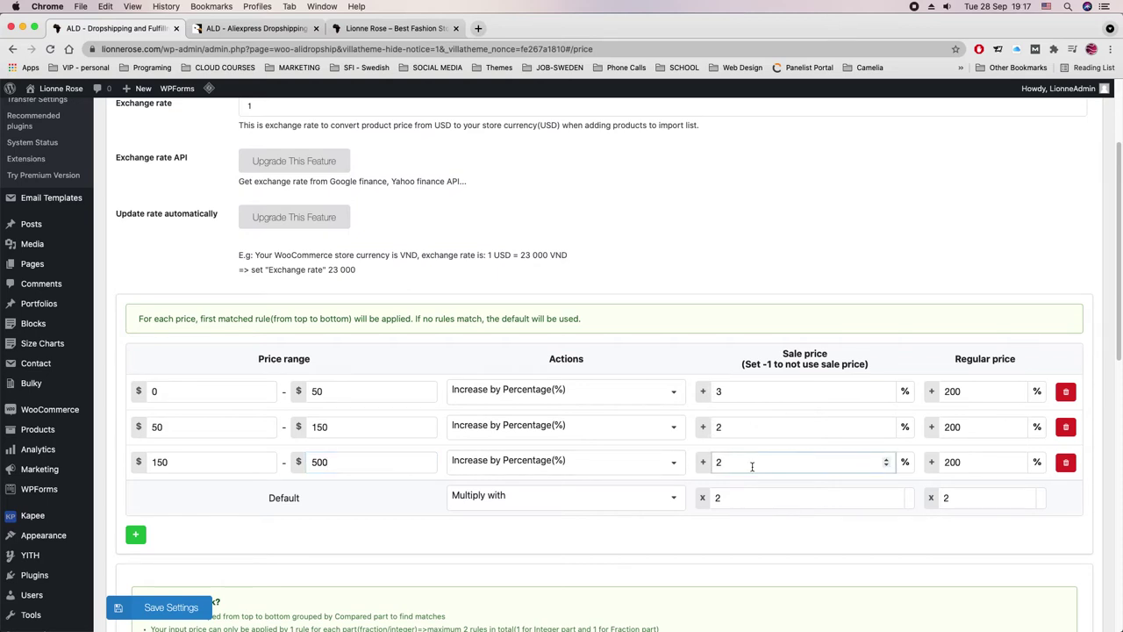
key("BackSpace")
type("1.")
key("BackSpace")
key("BackSpace")
type("2.5")
Set the sale price increase to 3.5% for the $0 to $50 rule and 2.8% for the $50 to $150 rule
left_click(728, 391)
type(".5")
left_click(730, 427)
type(".8")
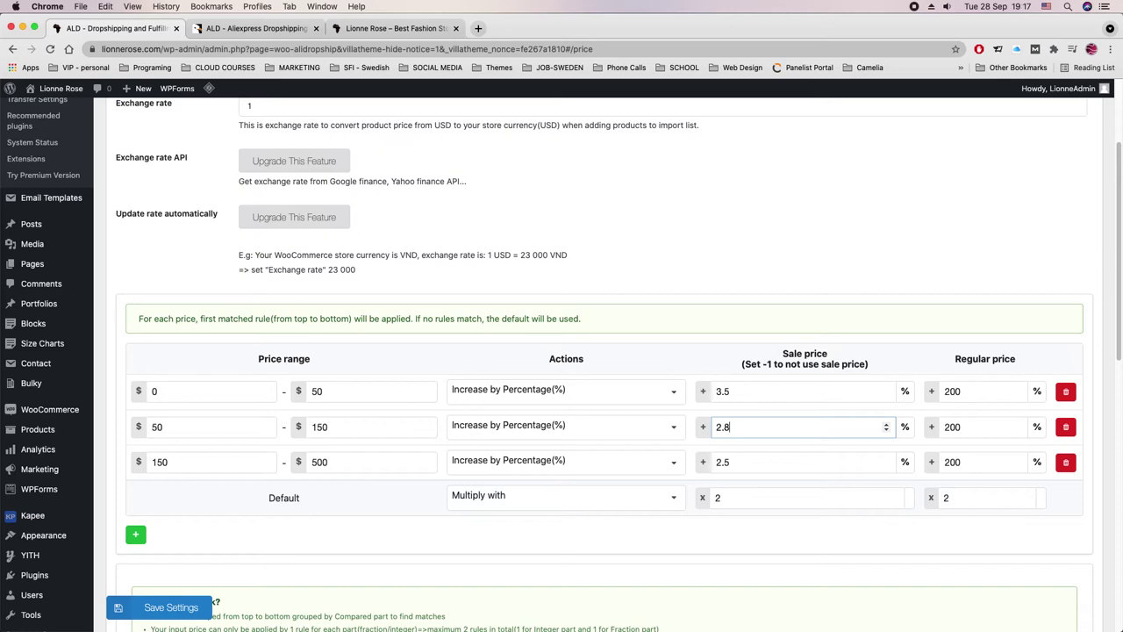
Review the explanation of the price format rules and save the Product Price settings
scroll(489, 539, "down", 5)
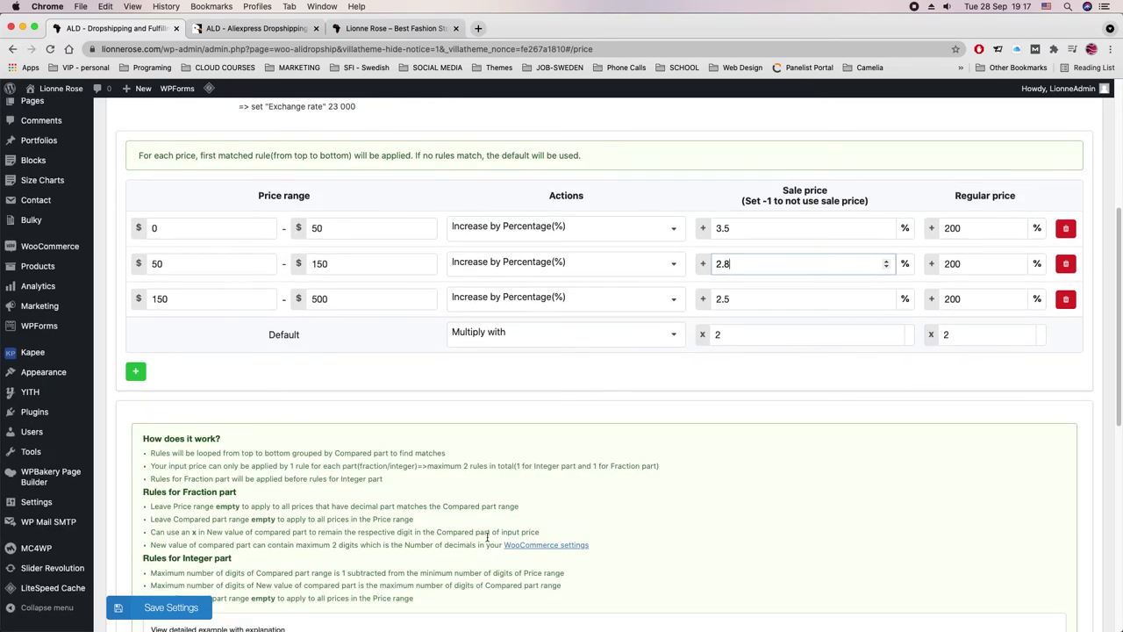
scroll(488, 539, "down", 2)
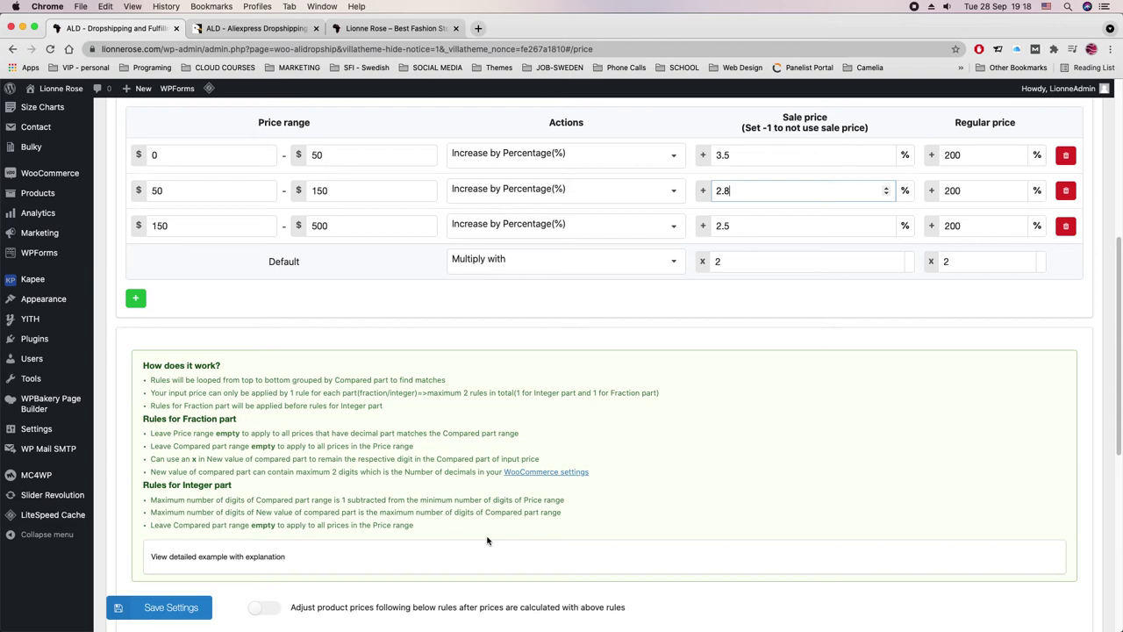
left_click(163, 611)
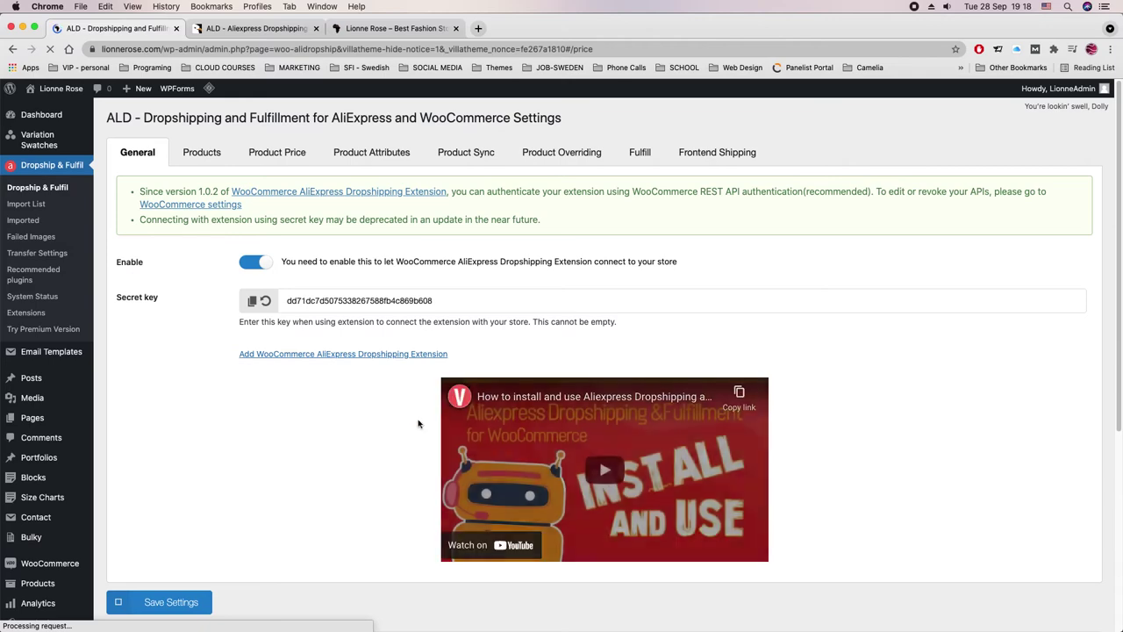
Reopen the Product Price settings and enable Price format so product prices are adjusted by its rules
left_click(277, 152)
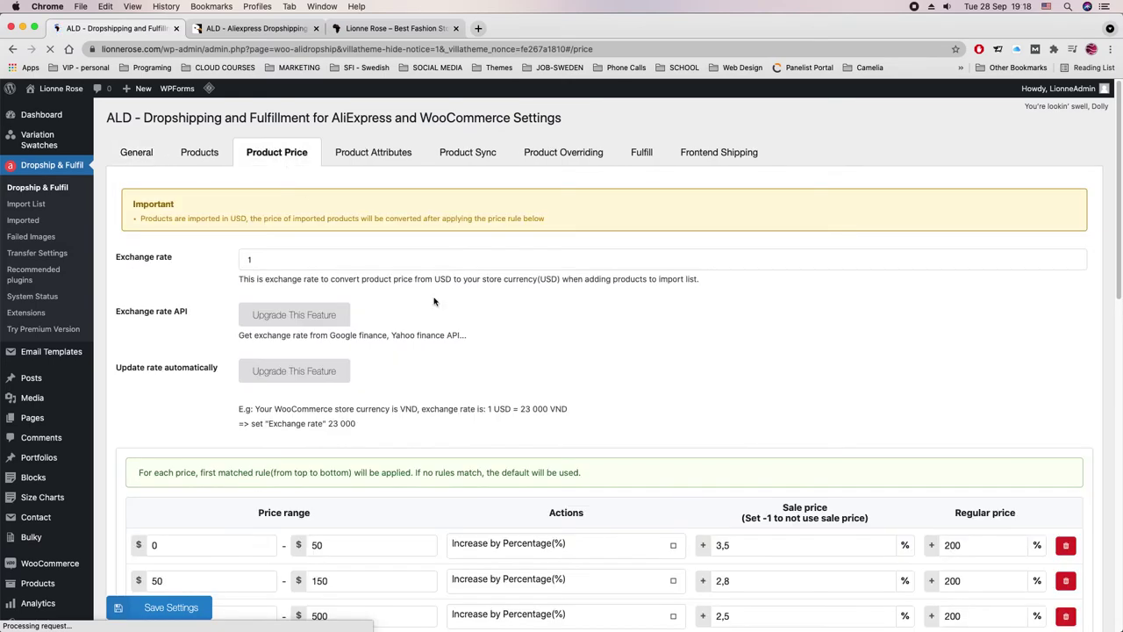
scroll(635, 362, "down", 4)
scroll(635, 362, "down", 10)
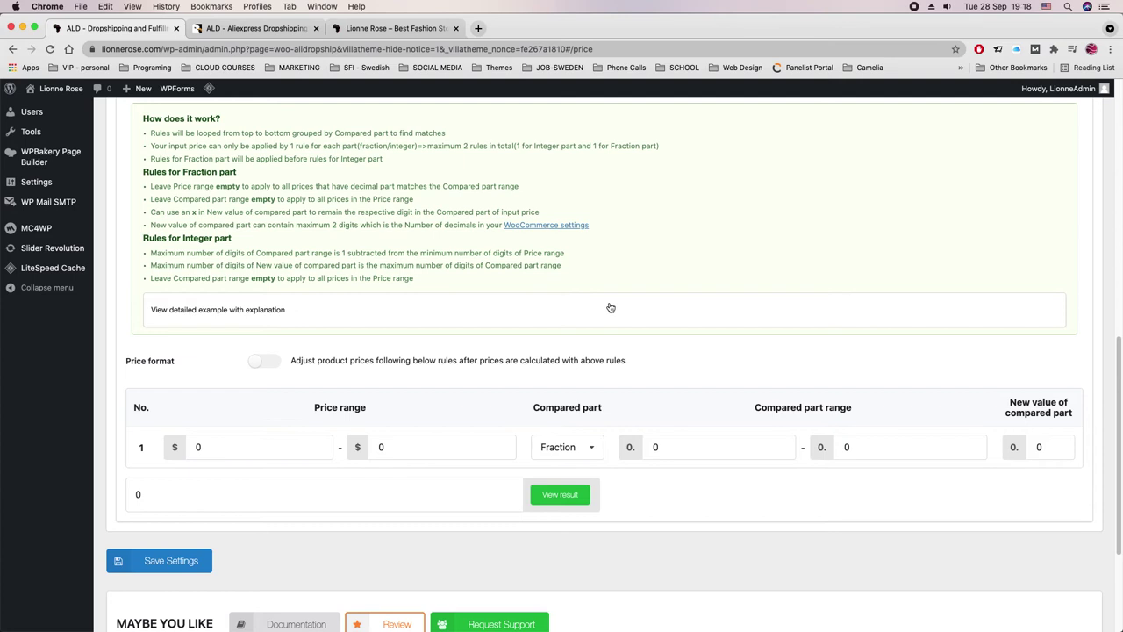
left_click(274, 362)
Review the price format rule's Compared part choices and compared part range, and preview the result for a price of 0
left_click(676, 448)
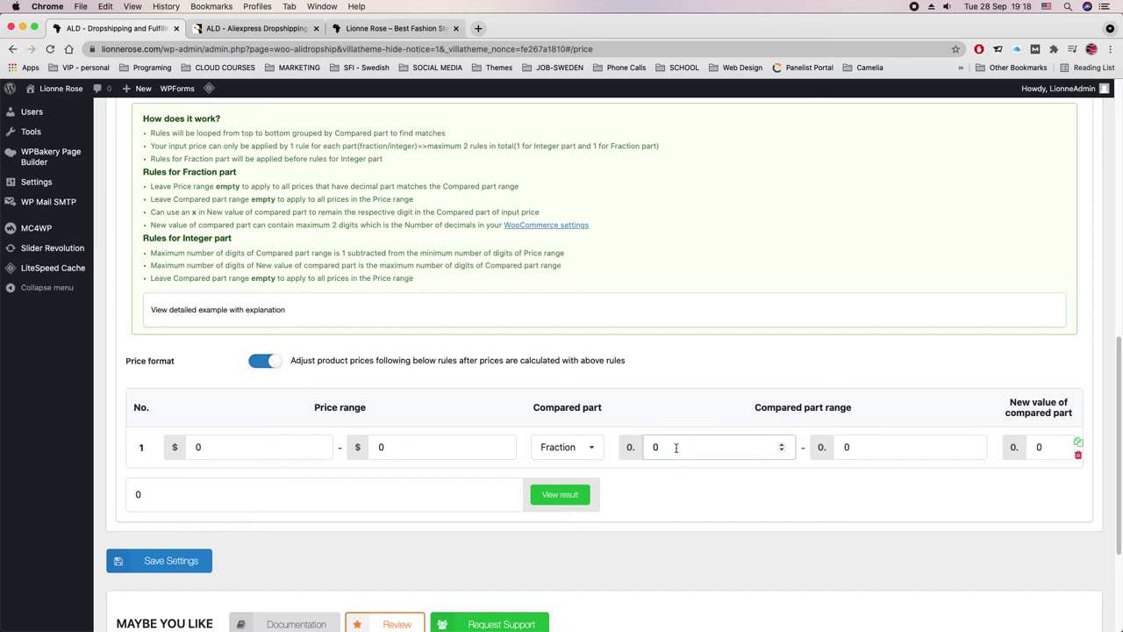
scroll(676, 449, "down", 1)
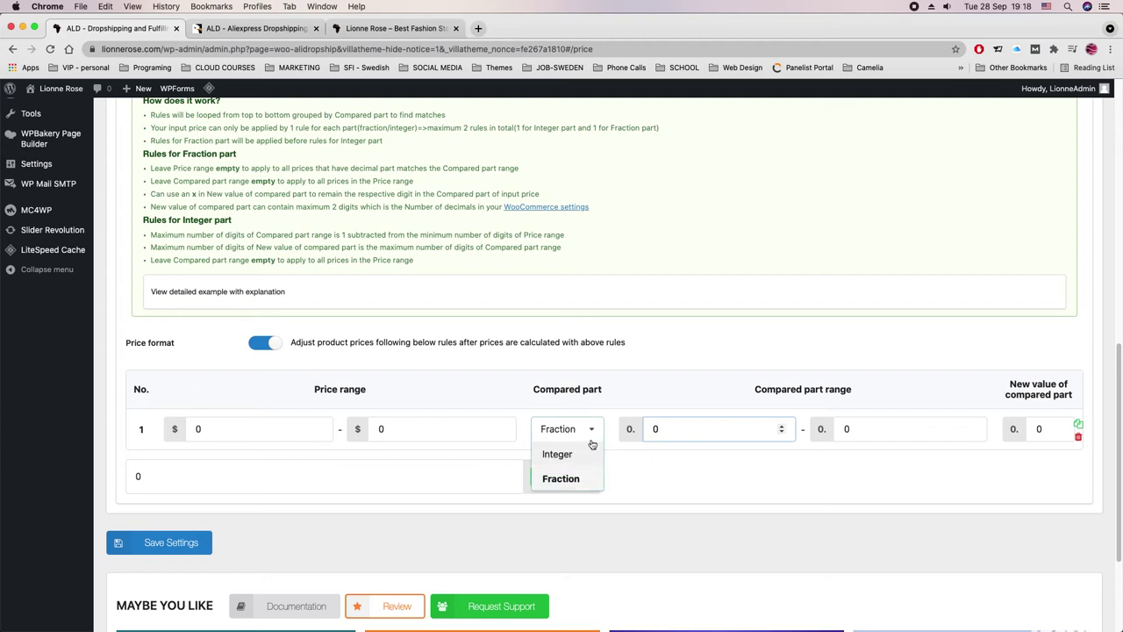
left_click(666, 391)
scroll(666, 391, "down", 5)
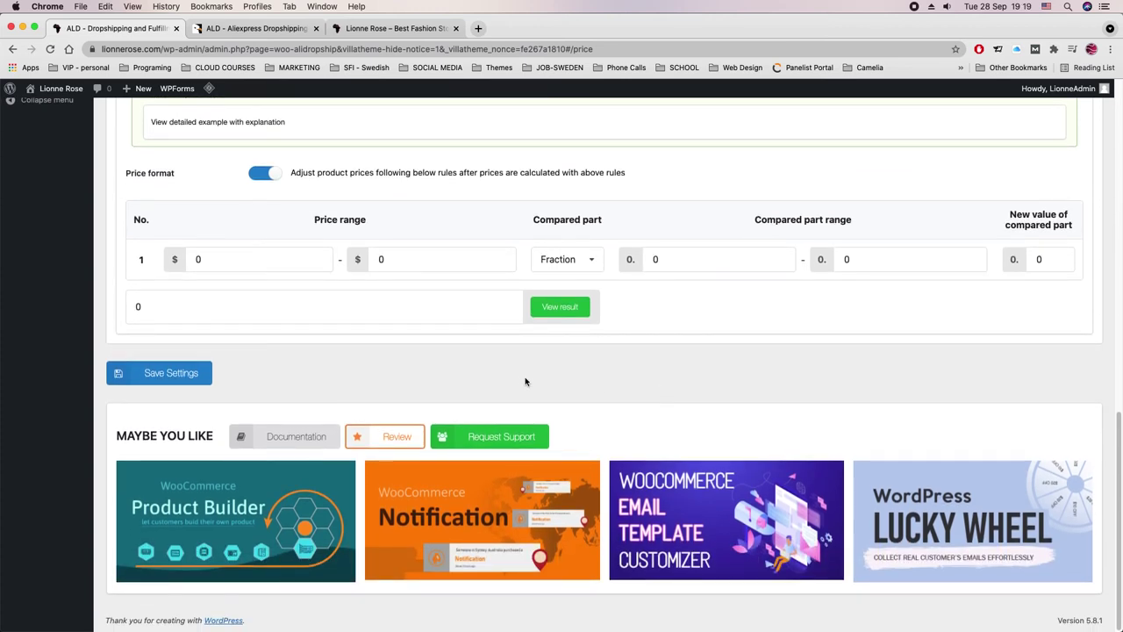
left_click(680, 261)
left_click(677, 261)
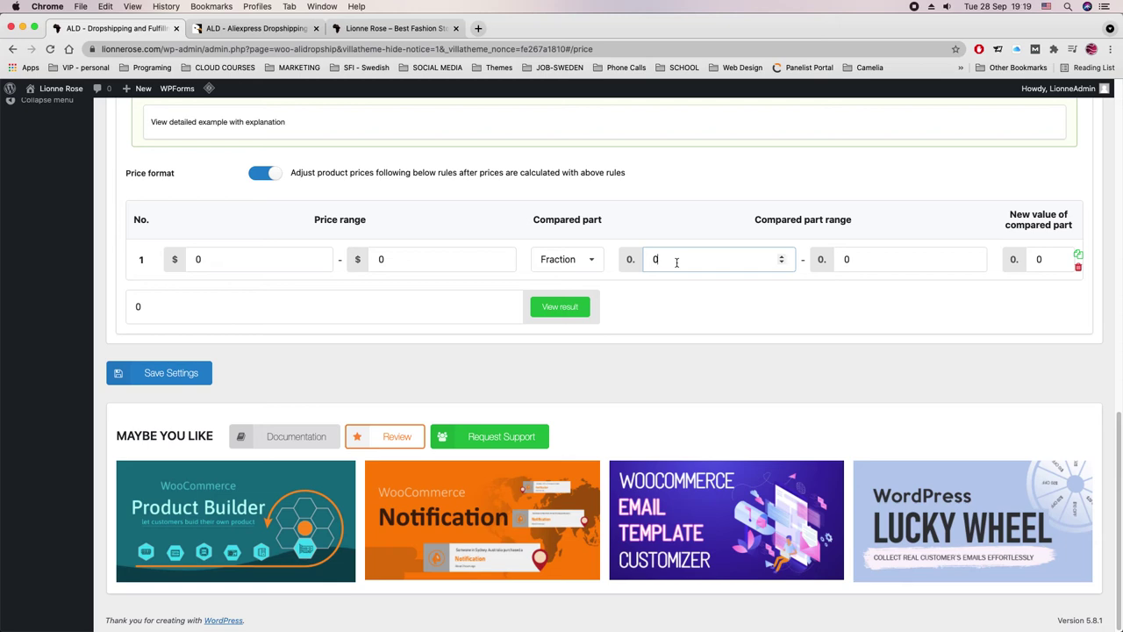
left_click(562, 311)
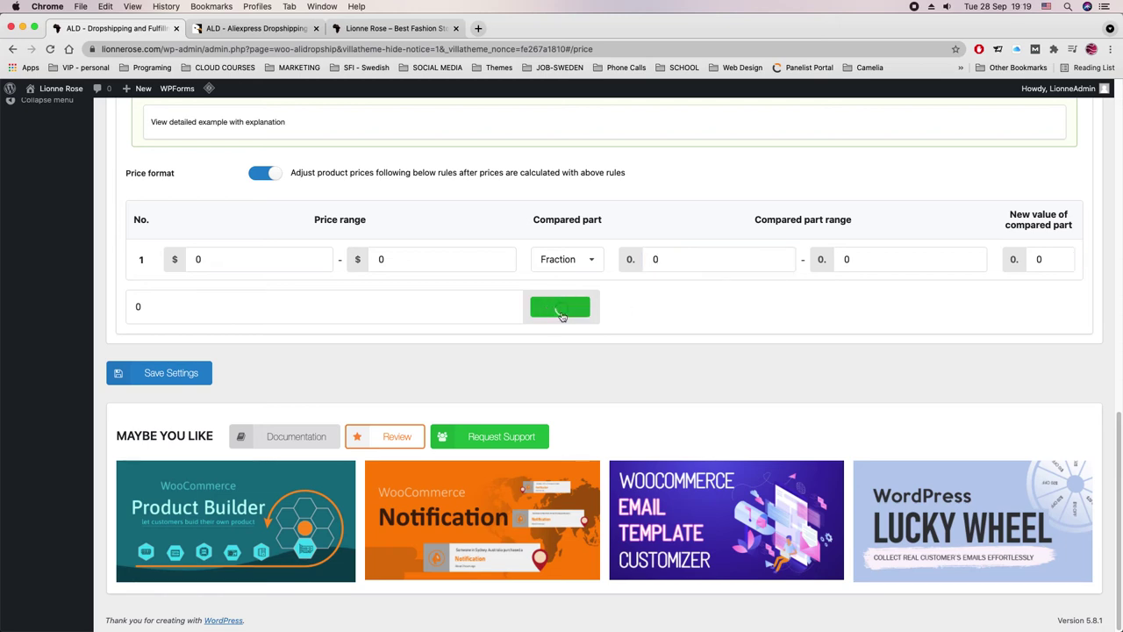
Set the price format rule's compared part range to 0.1–0.4 and preview the result for a price of 0
left_click(681, 256)
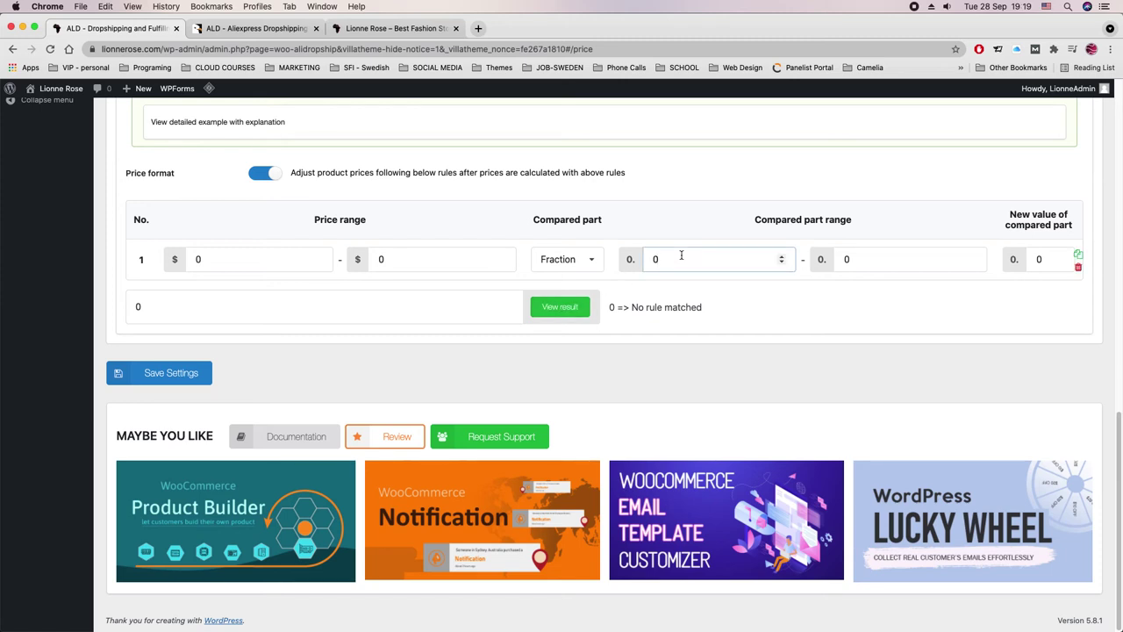
left_click(782, 256)
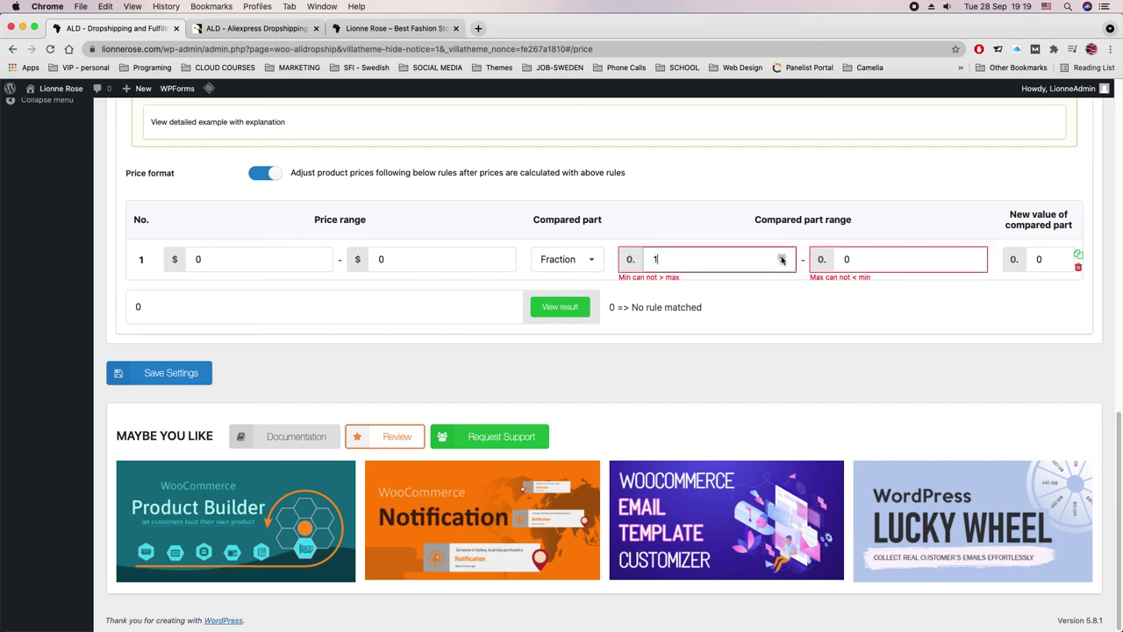
left_click(974, 258)
left_click(974, 258)
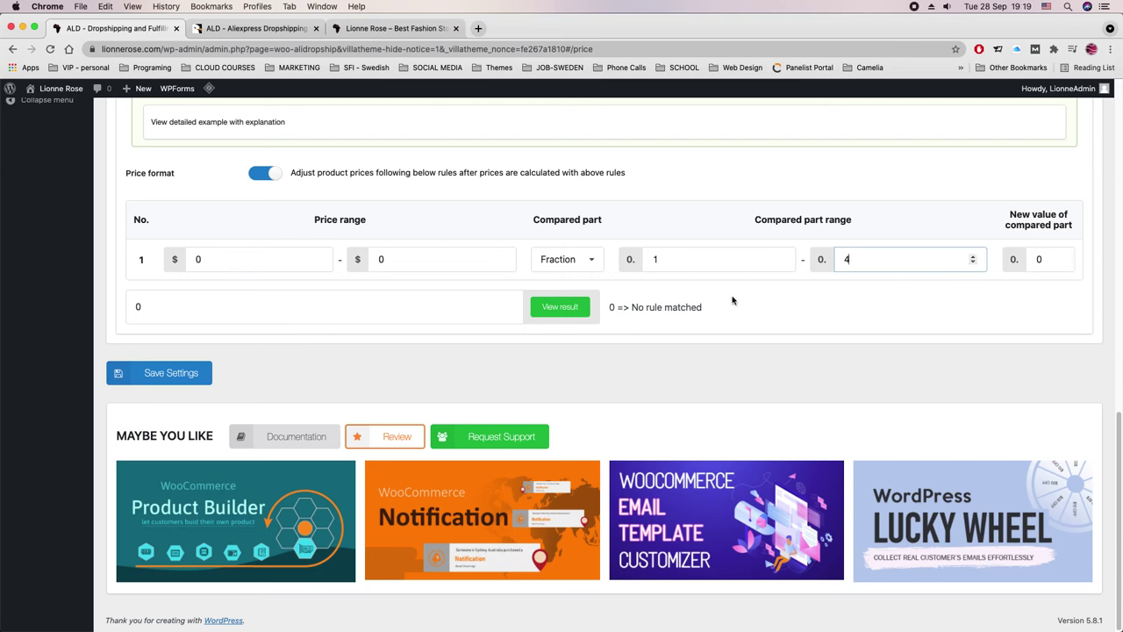
left_click(558, 315)
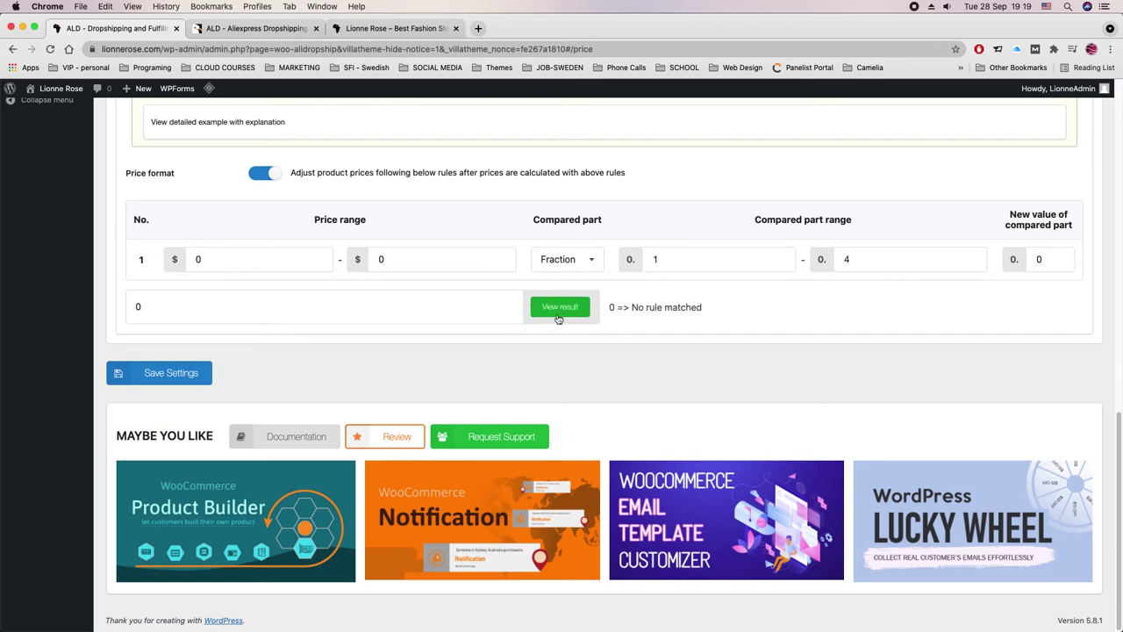
Examine the options offered in the Product Attributes and Product Sync settings
scroll(558, 318, "up", 15)
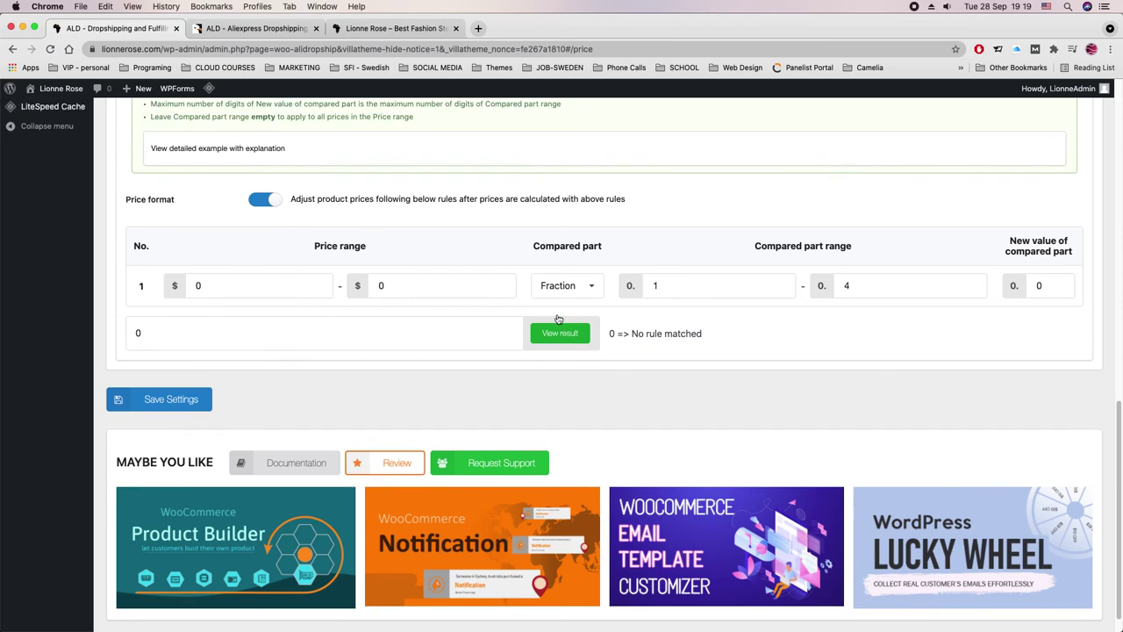
scroll(558, 318, "up", 2)
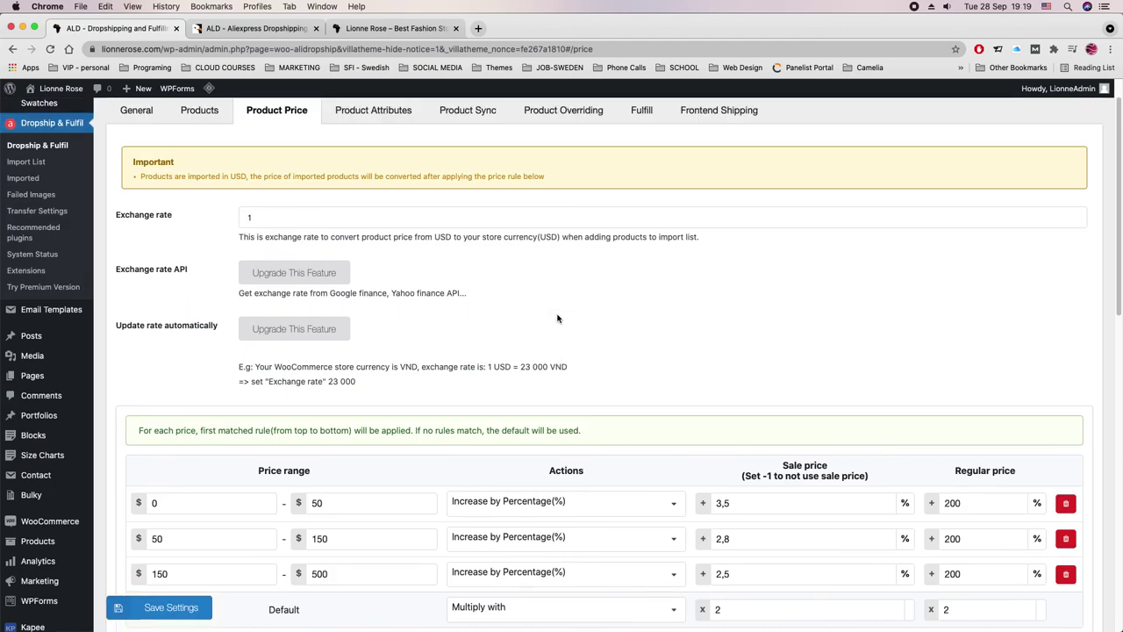
left_click(359, 149)
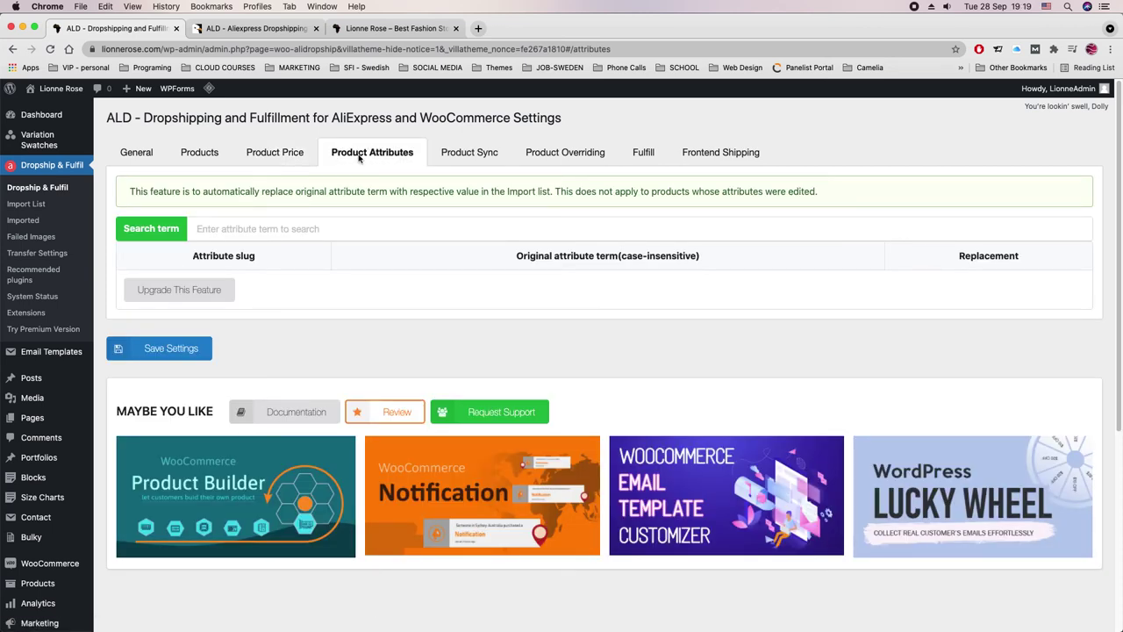
left_click(466, 156)
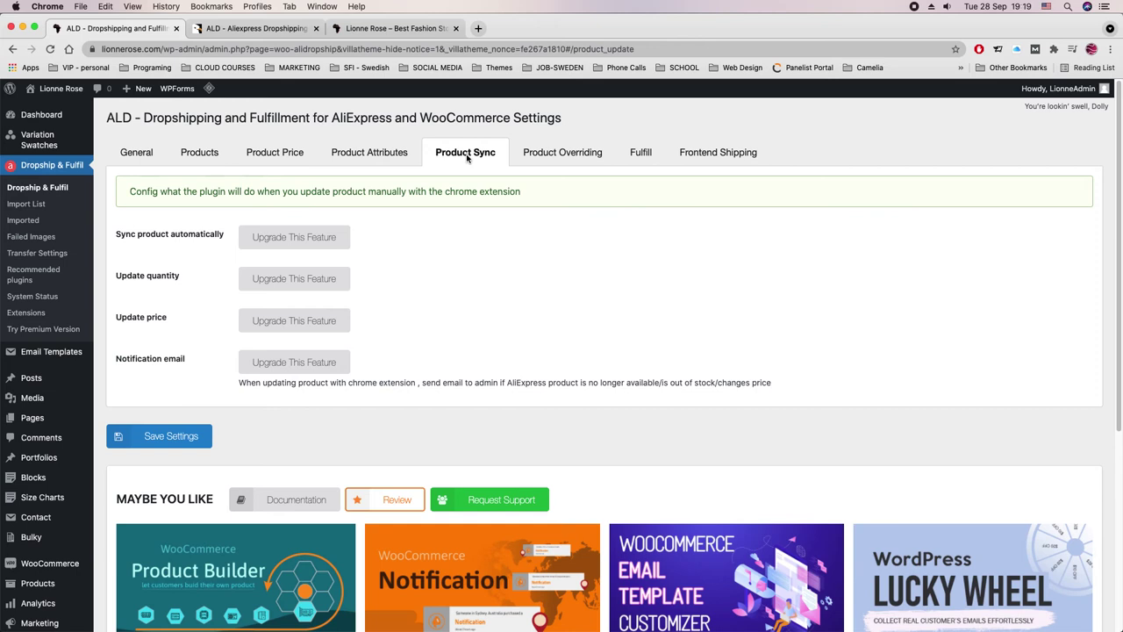
Enable Override title, Override images and Override description in the Product Overriding settings and save them
left_click(564, 154)
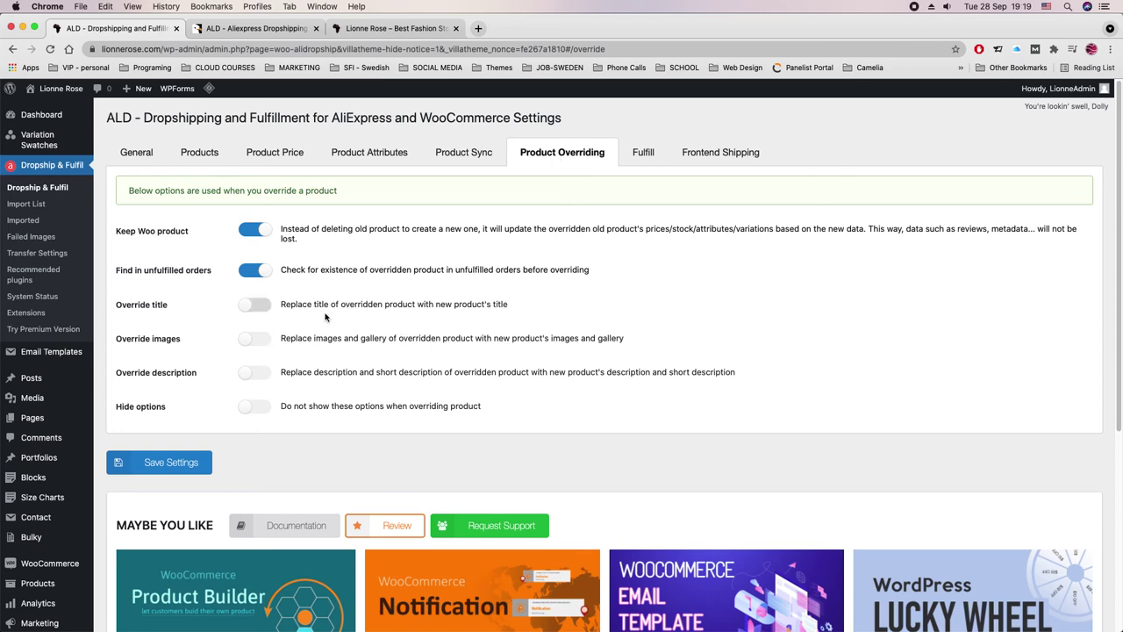
left_click(260, 312)
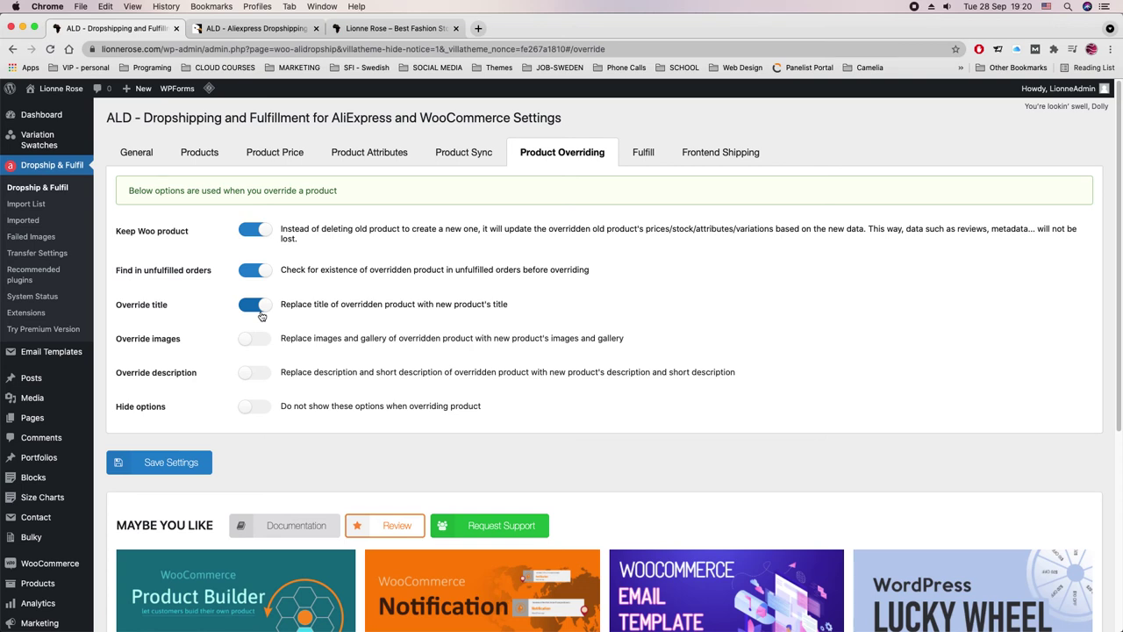
left_click(264, 340)
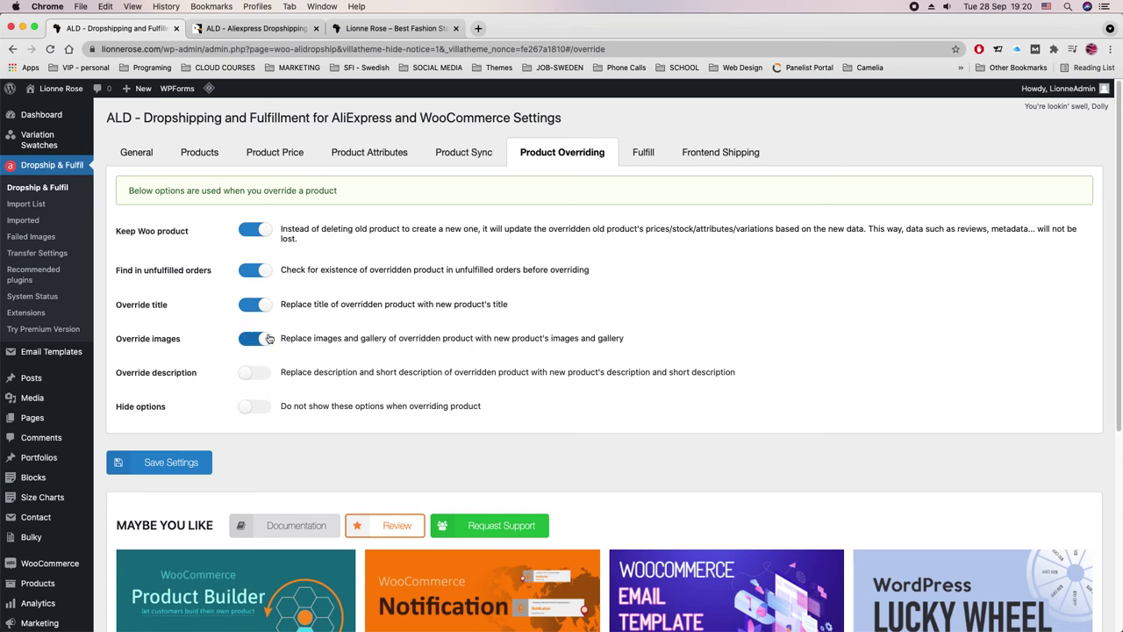
left_click(266, 378)
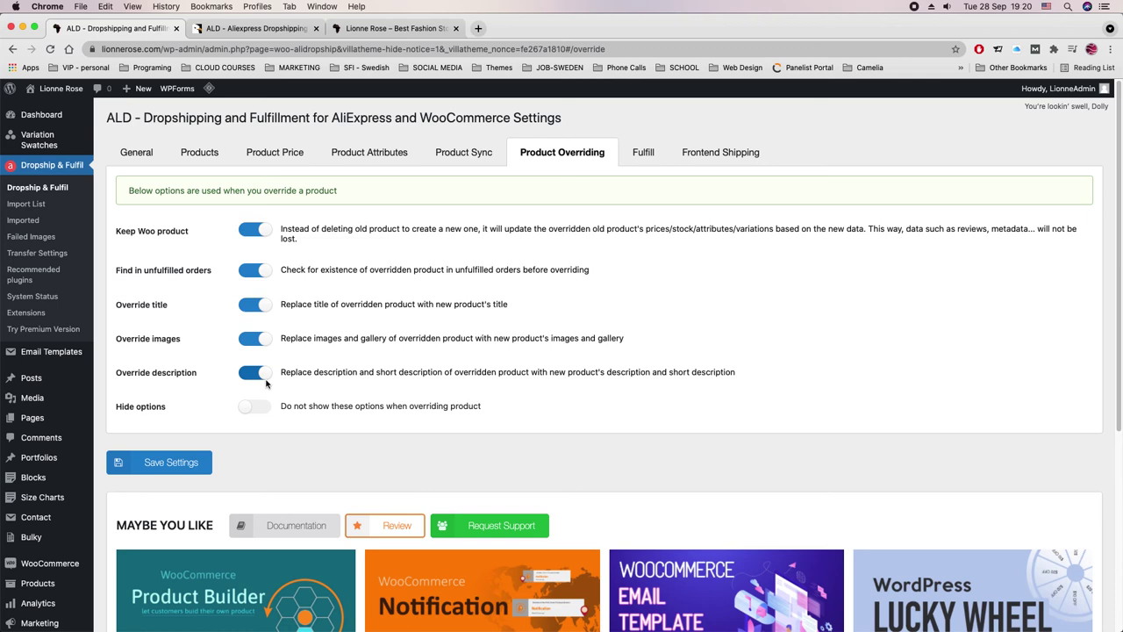
left_click(156, 465)
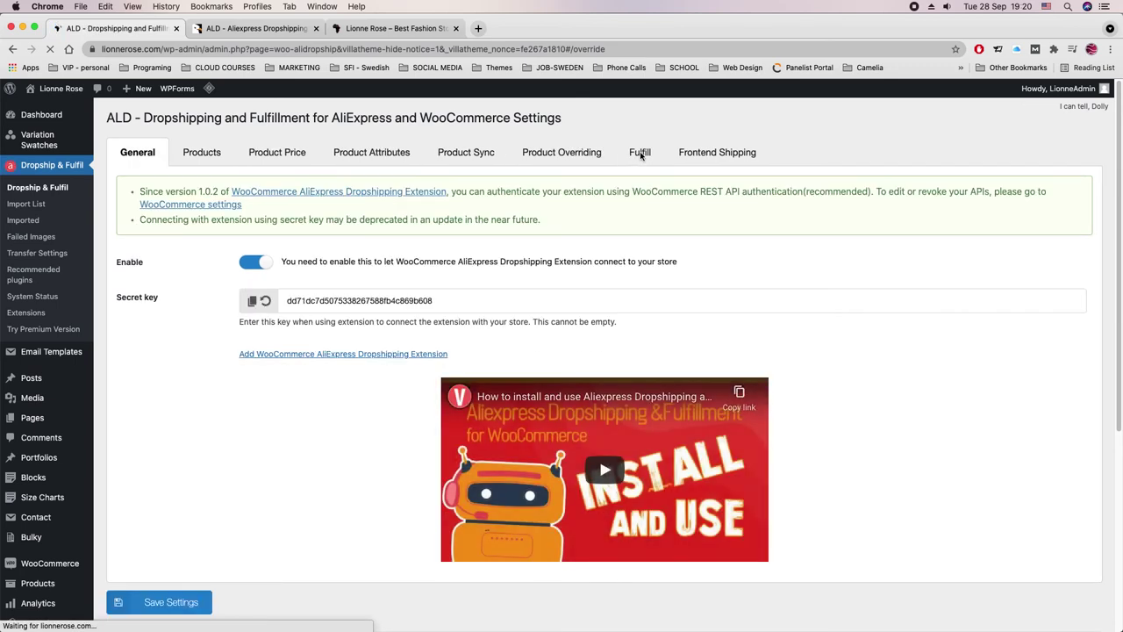
Open the Fulfill settings, then try to copy the store's phone number from the storefront's footer
left_click(640, 151)
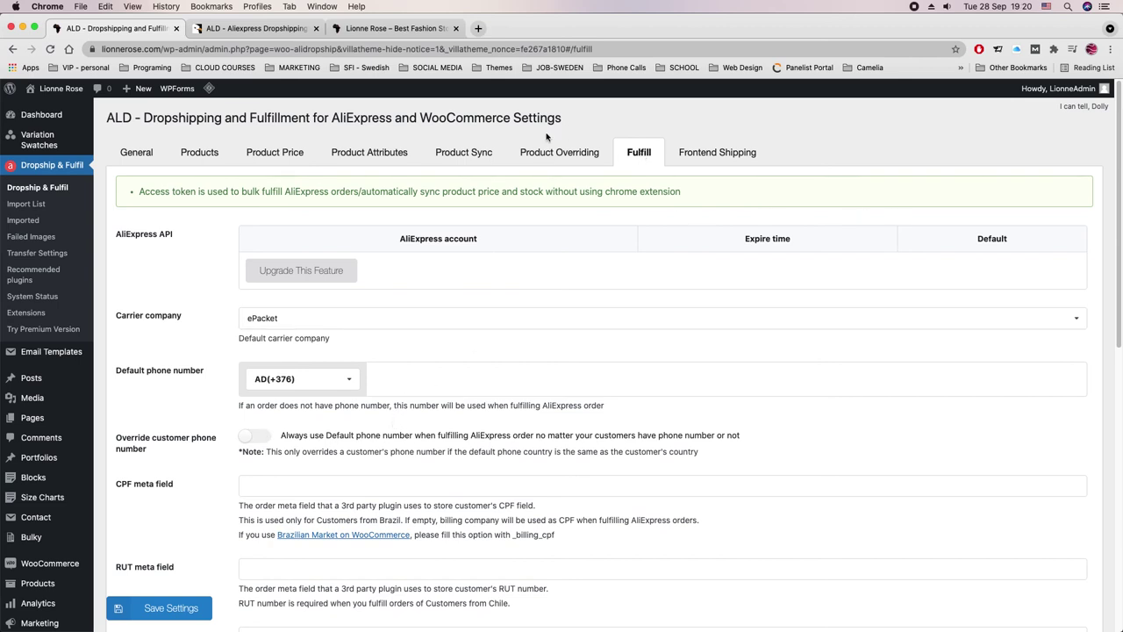
left_click(377, 28)
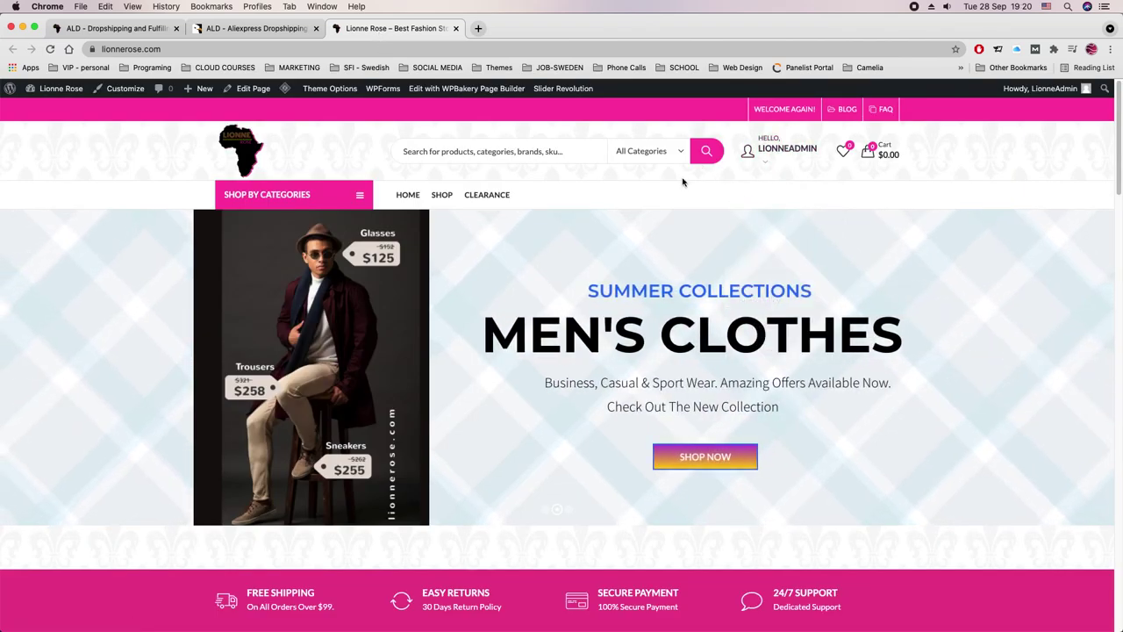
left_click_drag(1118, 145, 1078, 582)
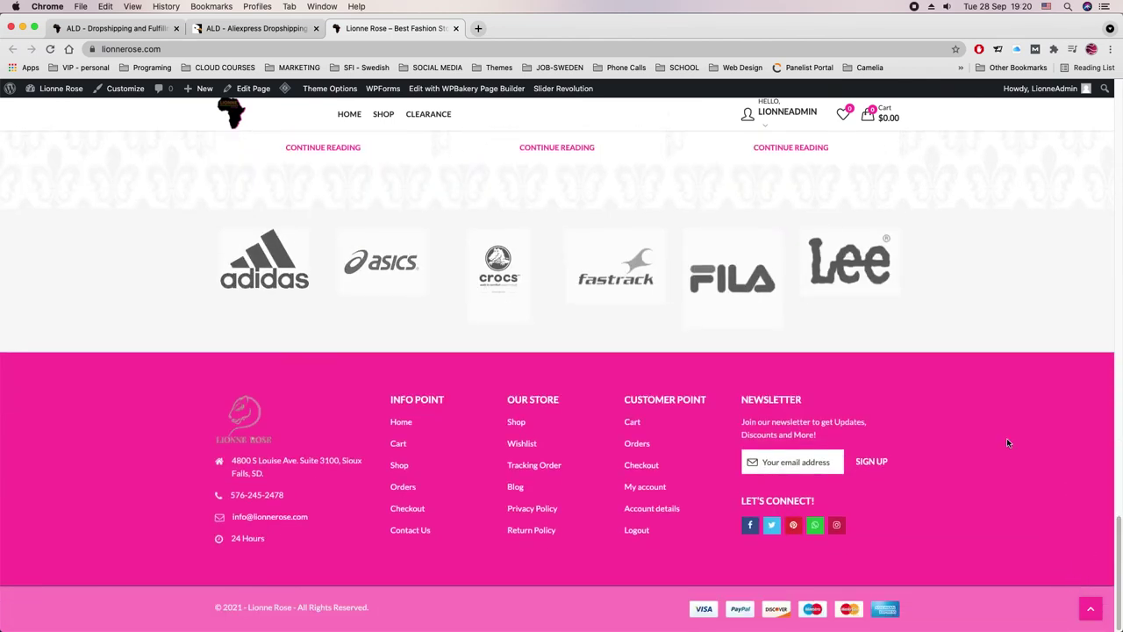
left_click(248, 496)
right_click(235, 495)
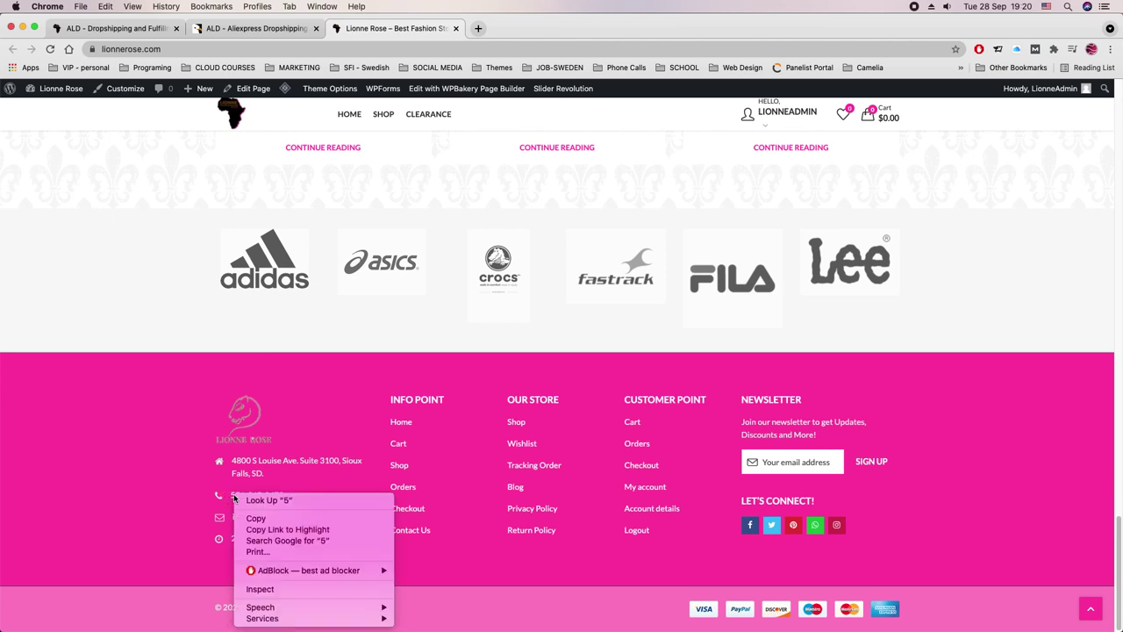
left_click(254, 518)
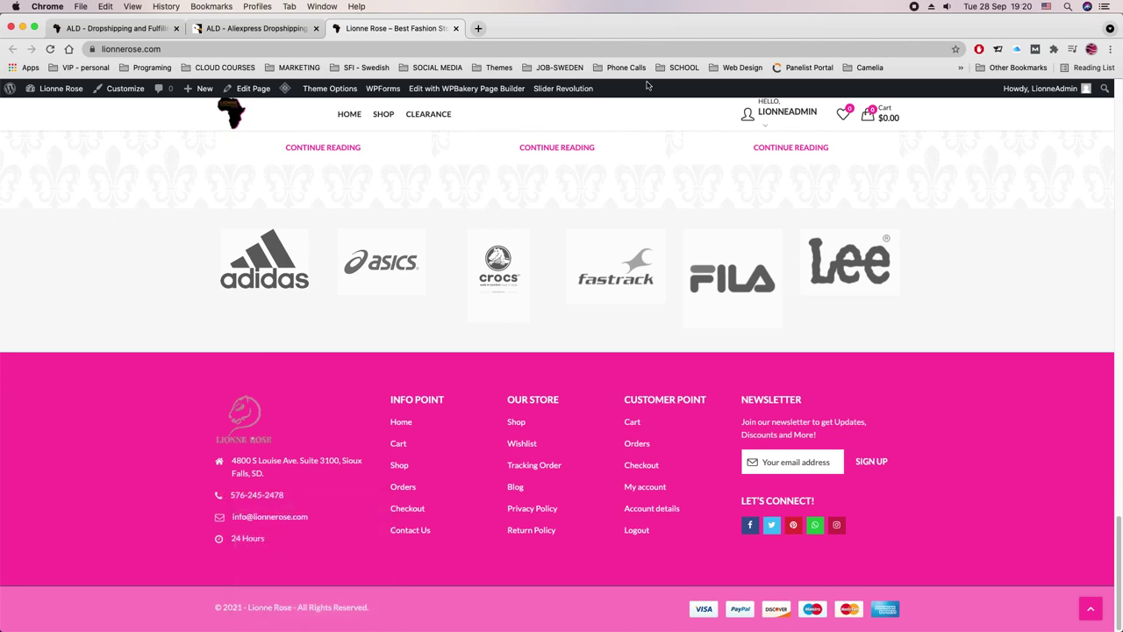
Try to enter the store's phone number as the Default phone number in the Fulfill settings, then clear the entry
left_click(156, 29)
left_click(425, 383)
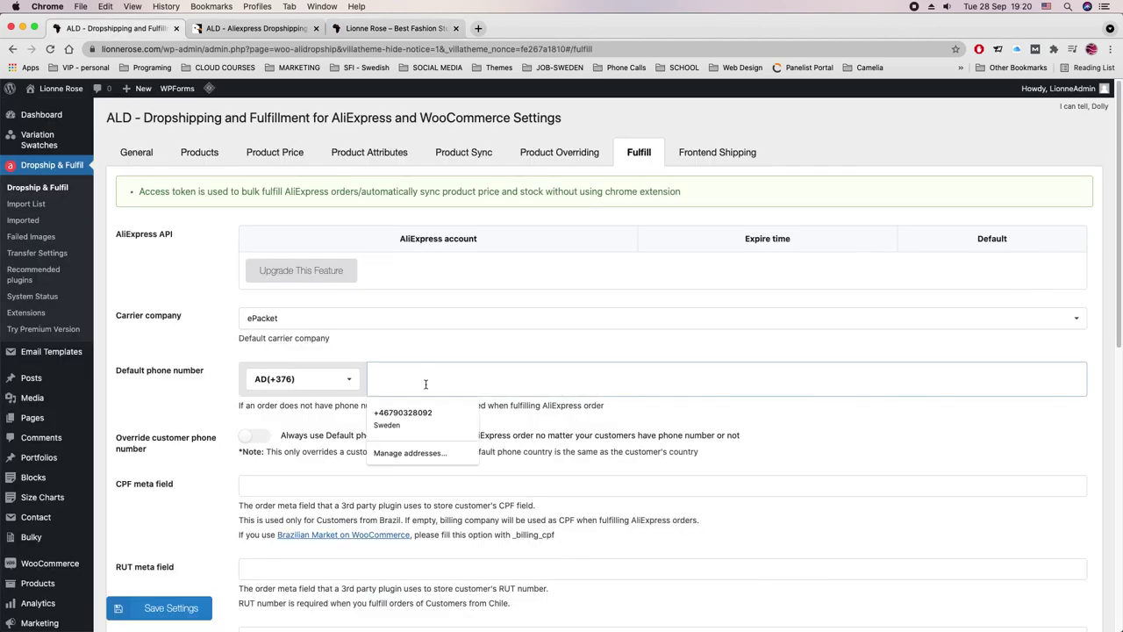
type("5")
key("BackSpace")
Check the phone number in the storefront's footer again and save the Fulfill settings
left_click(382, 24)
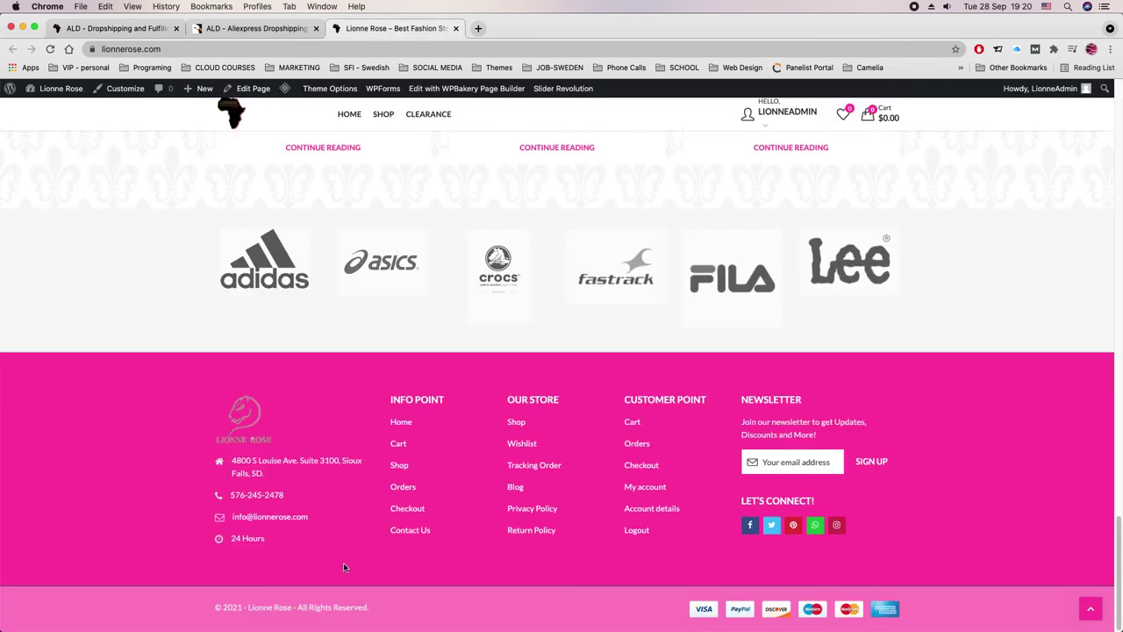
left_click(249, 496)
left_click(97, 28)
key("Return")
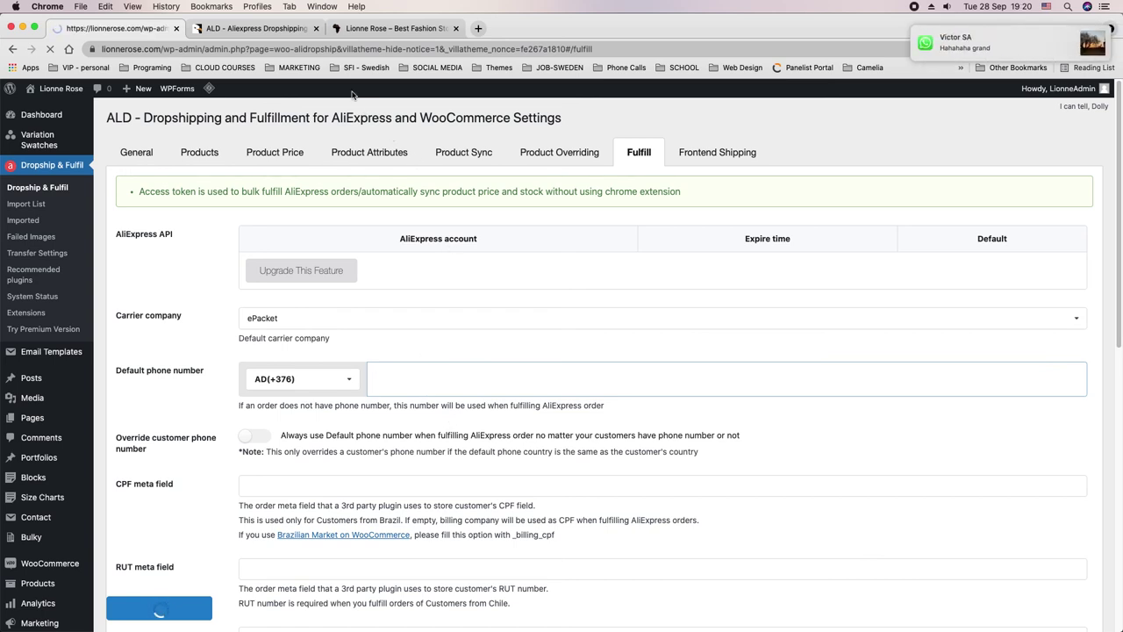
Close the storefront page in the browser
left_click(365, 29)
key("super+w")
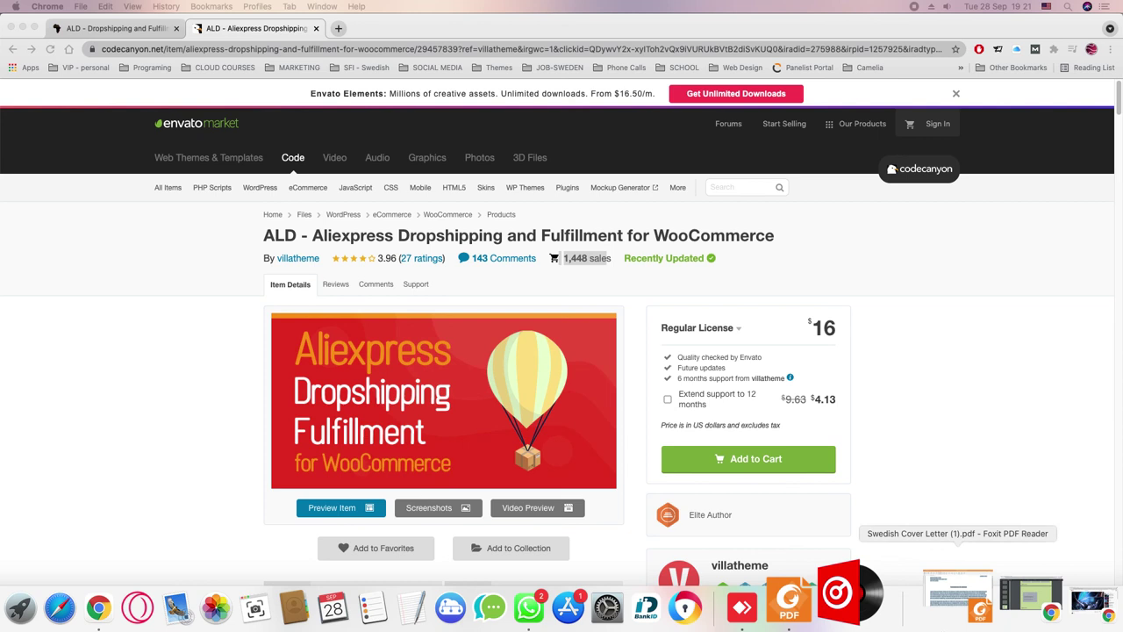
key("super+shift+5")
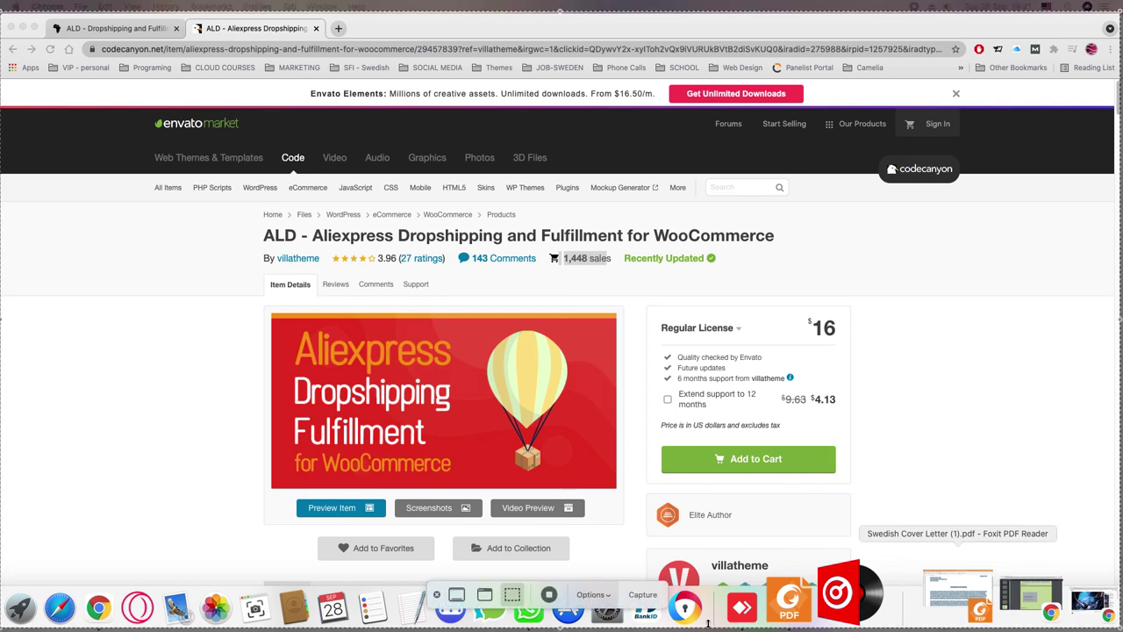